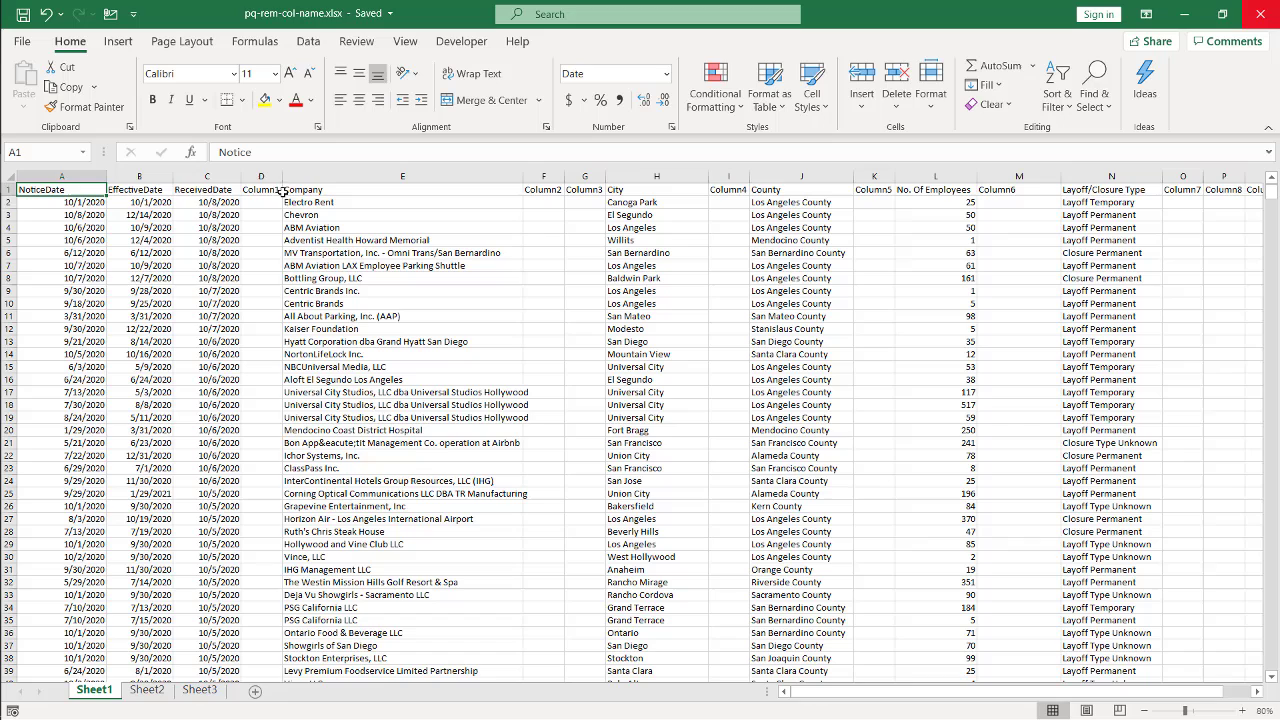
Step: Select the empty Column1–Column9 columns together
click(262, 176)
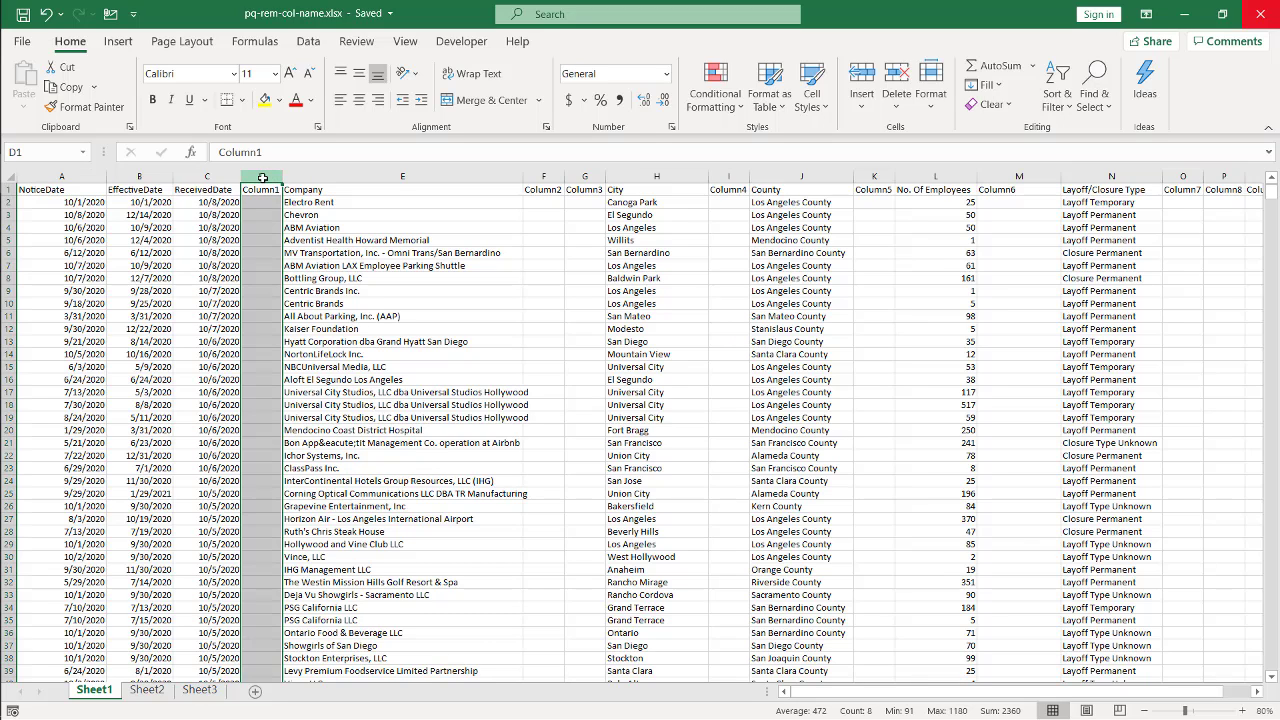
ctrl+click(544, 176)
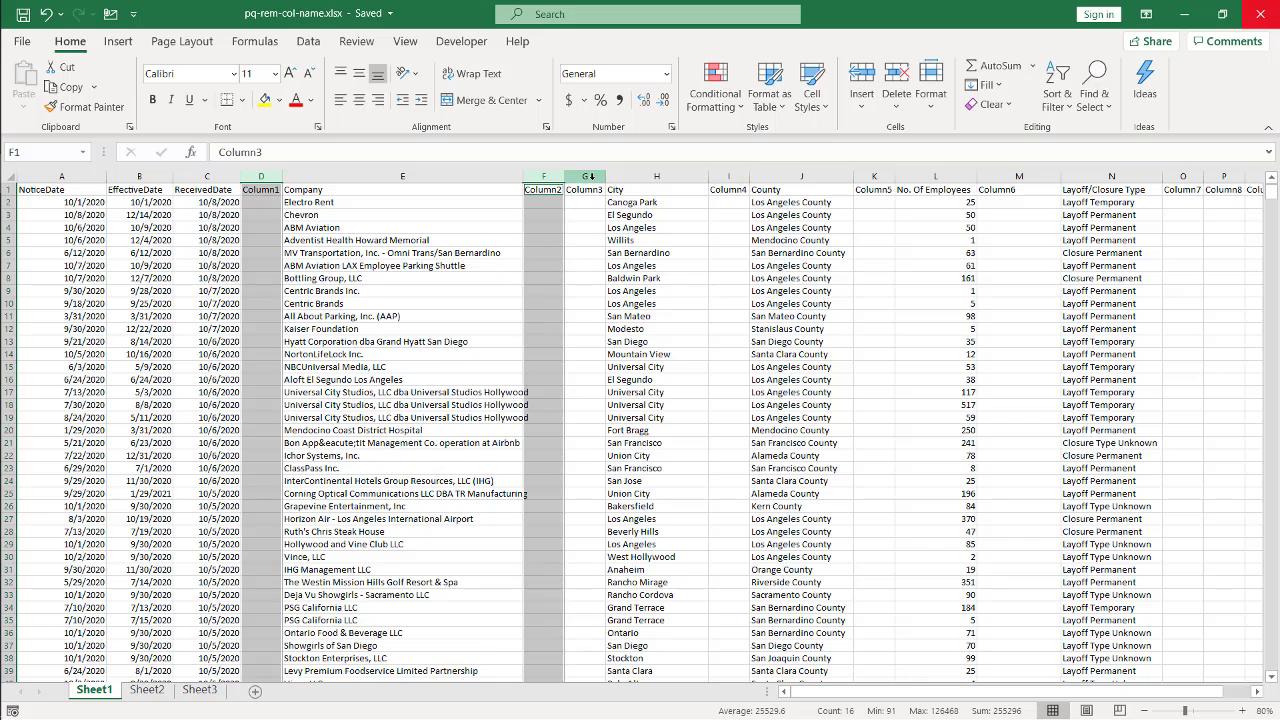
ctrl+click(585, 176)
ctrl+click(729, 176)
ctrl+click(873, 176)
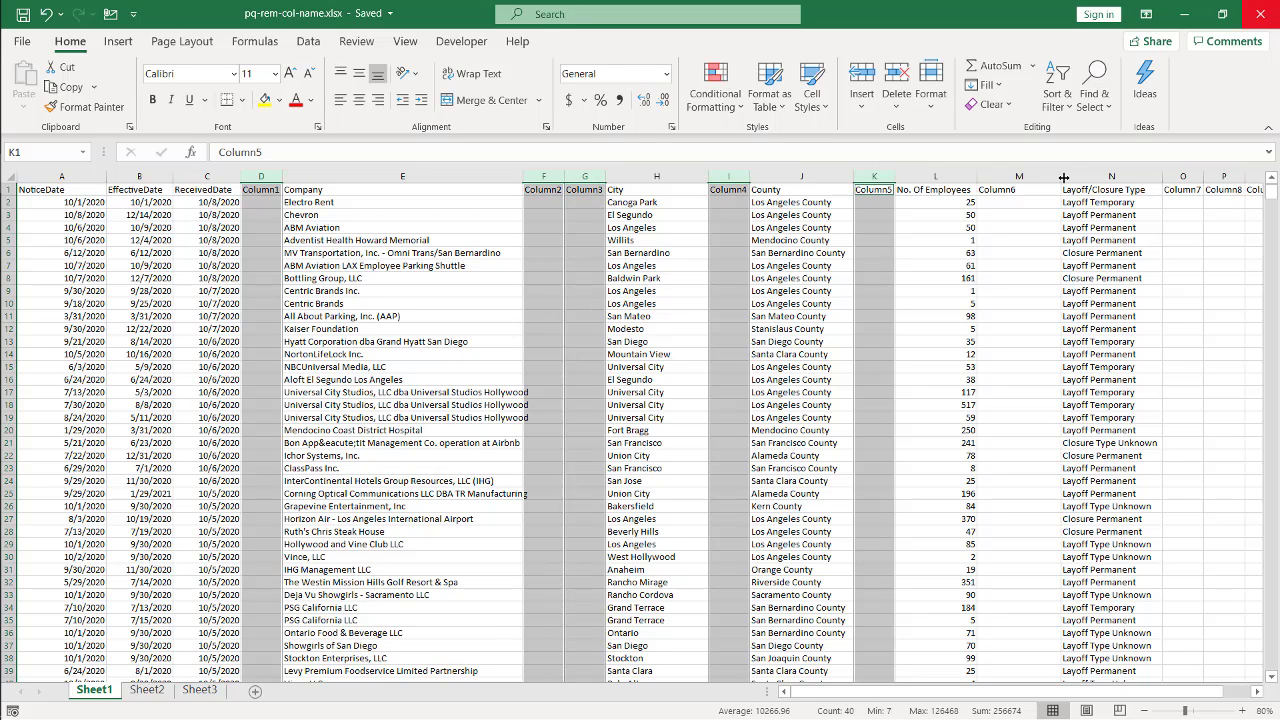
ctrl+click(1039, 176)
ctrl+click(1183, 176)
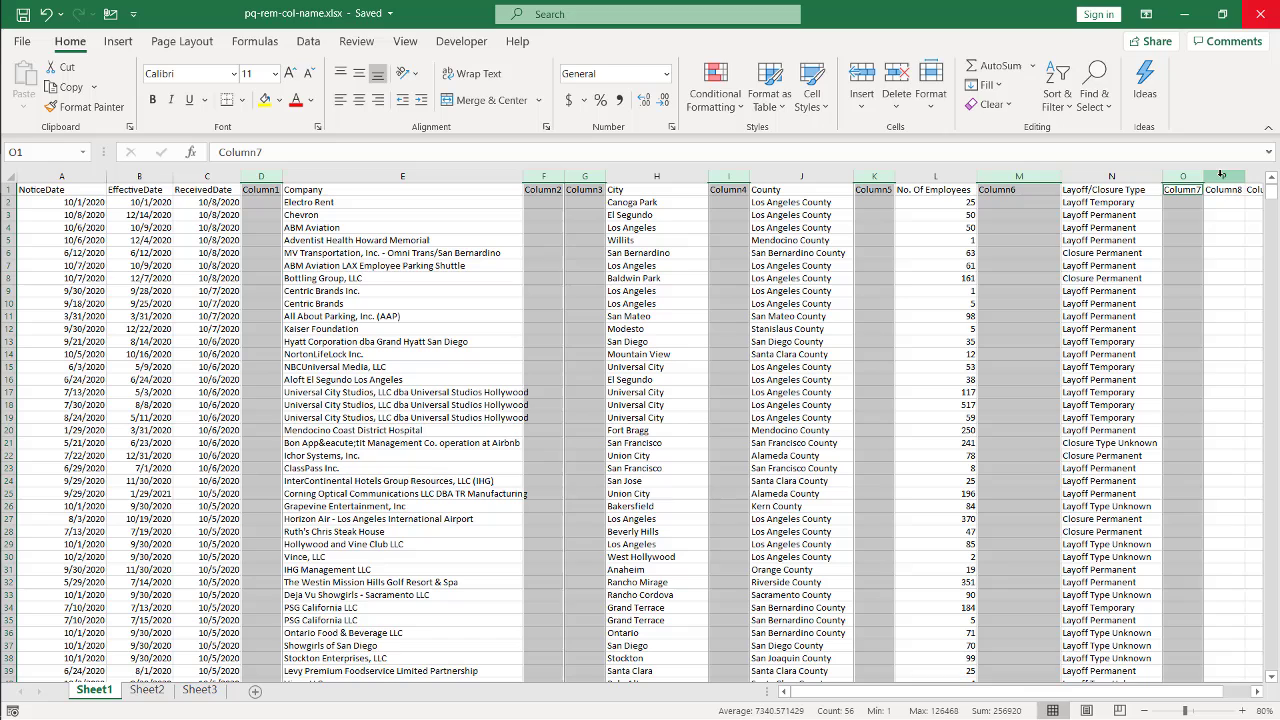
ctrl+click(1224, 176)
drag(1208, 692, 1232, 690)
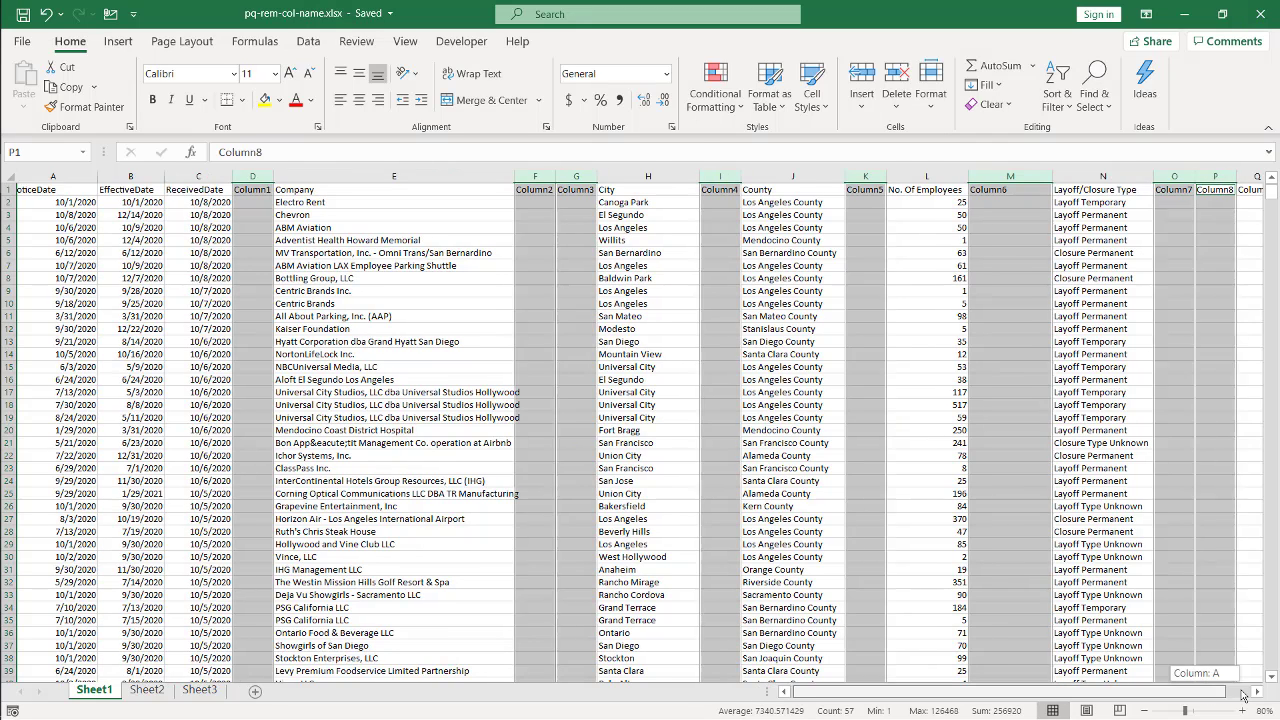
ctrl+click(1177, 176)
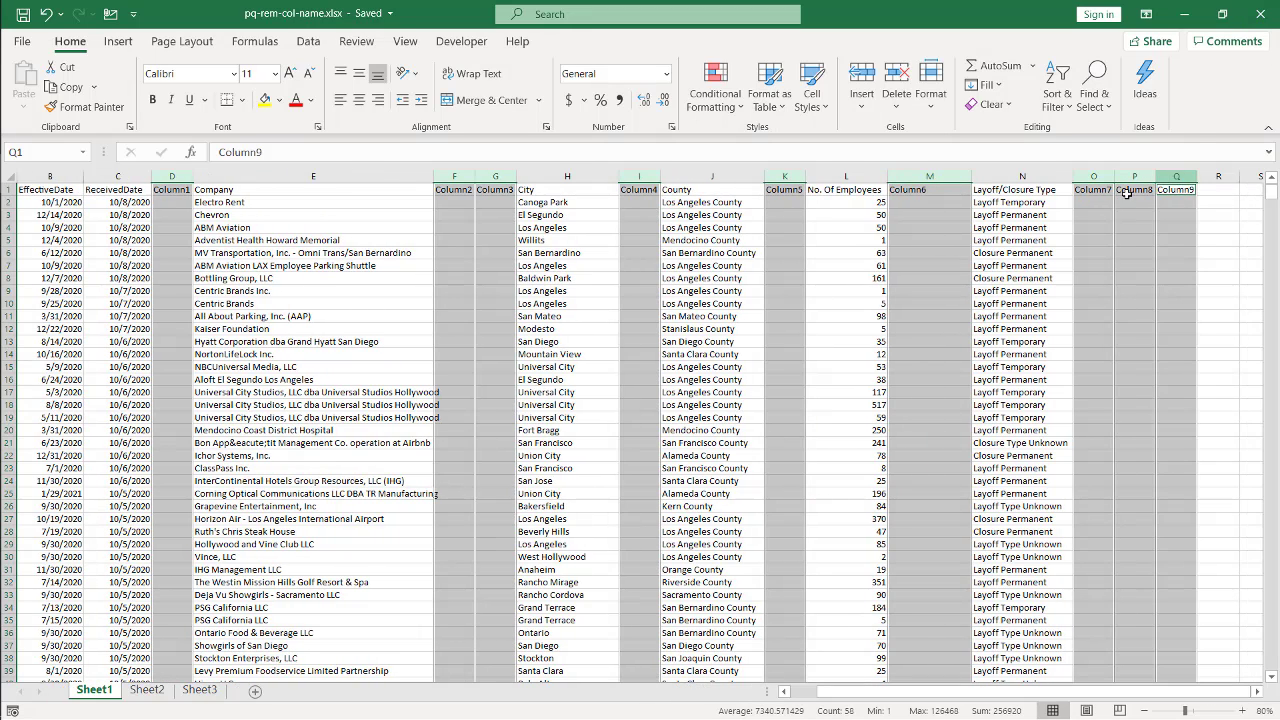
Step: Delete the selected empty columns, inspect the result, then undo the deletion
right_click(171, 191)
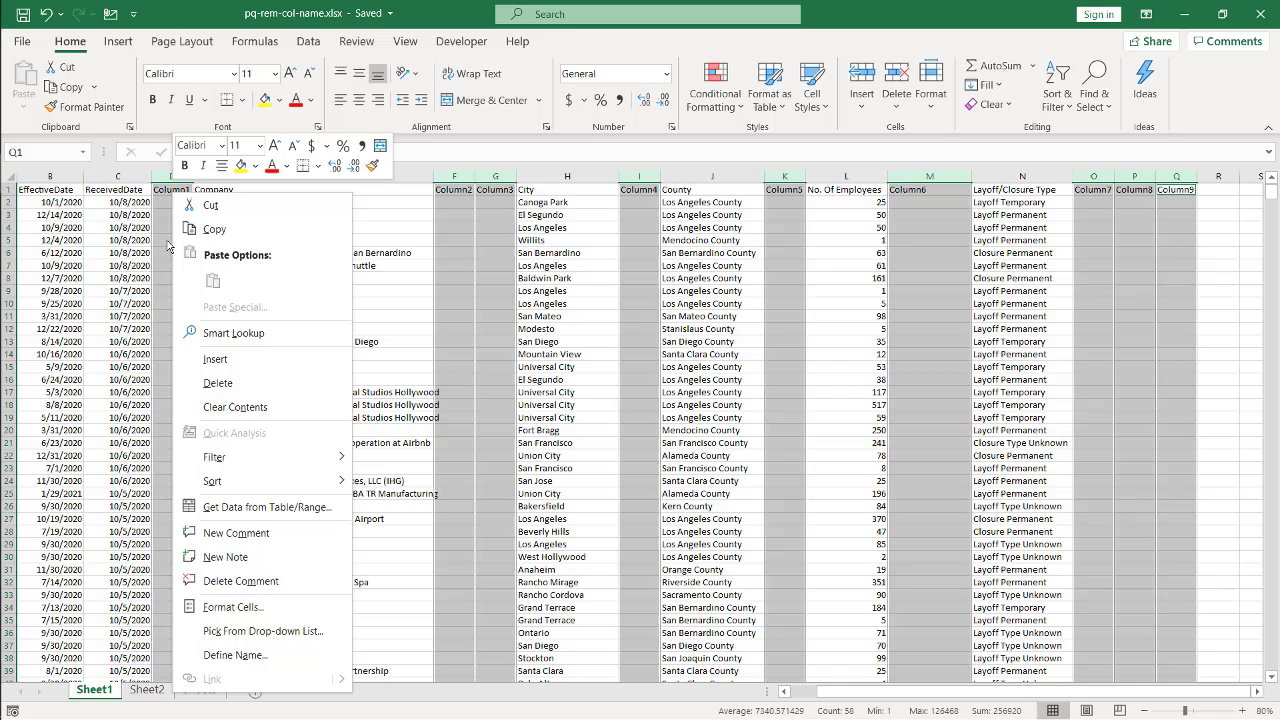
click(226, 385)
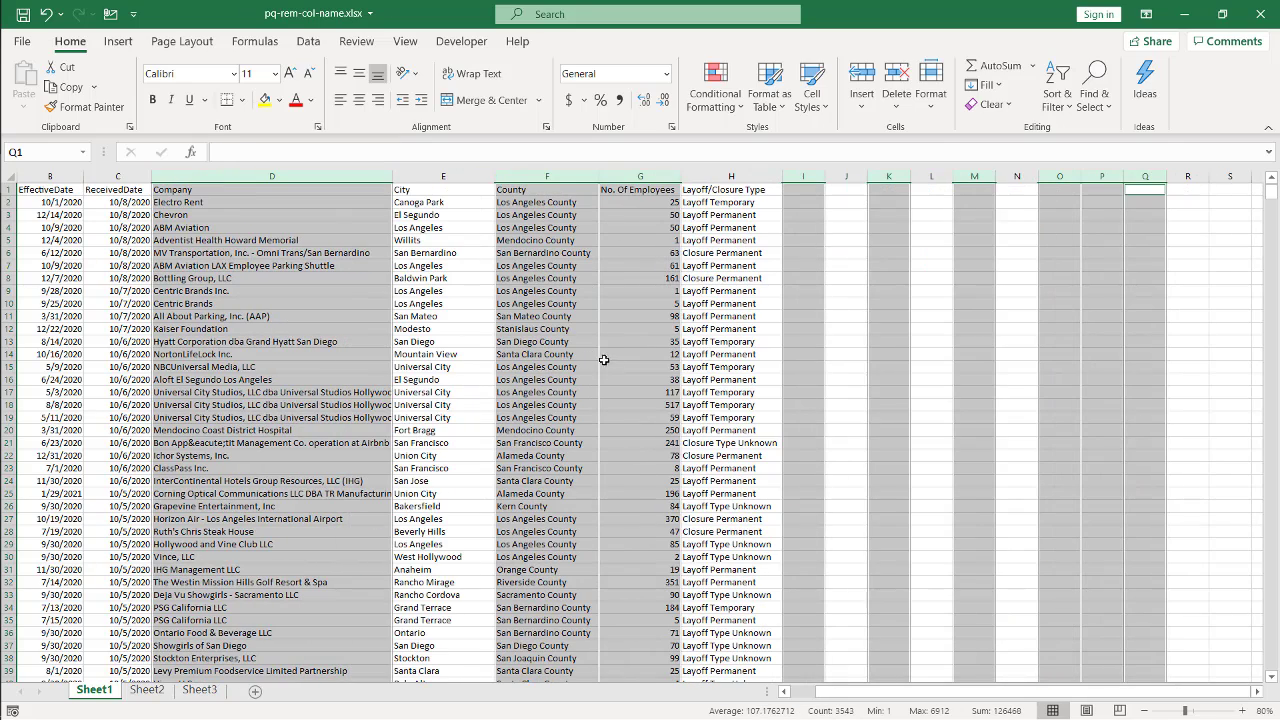
click(950, 319)
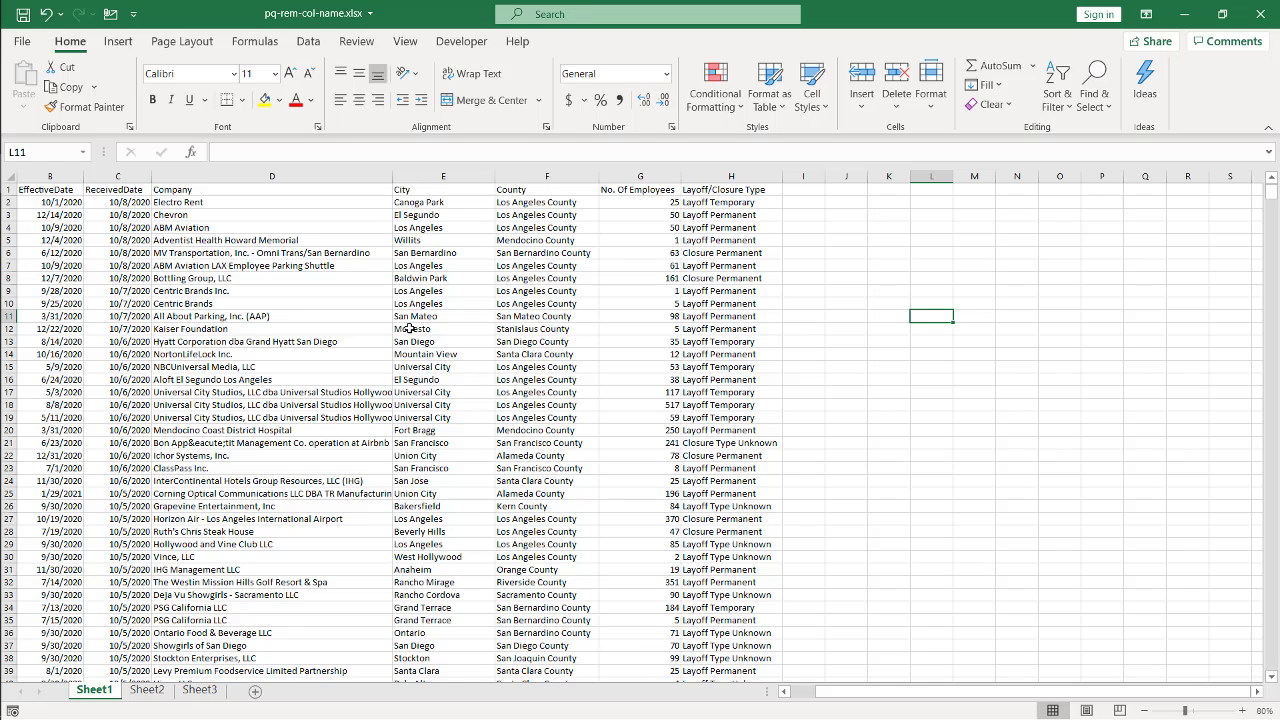
key(ctrl+z)
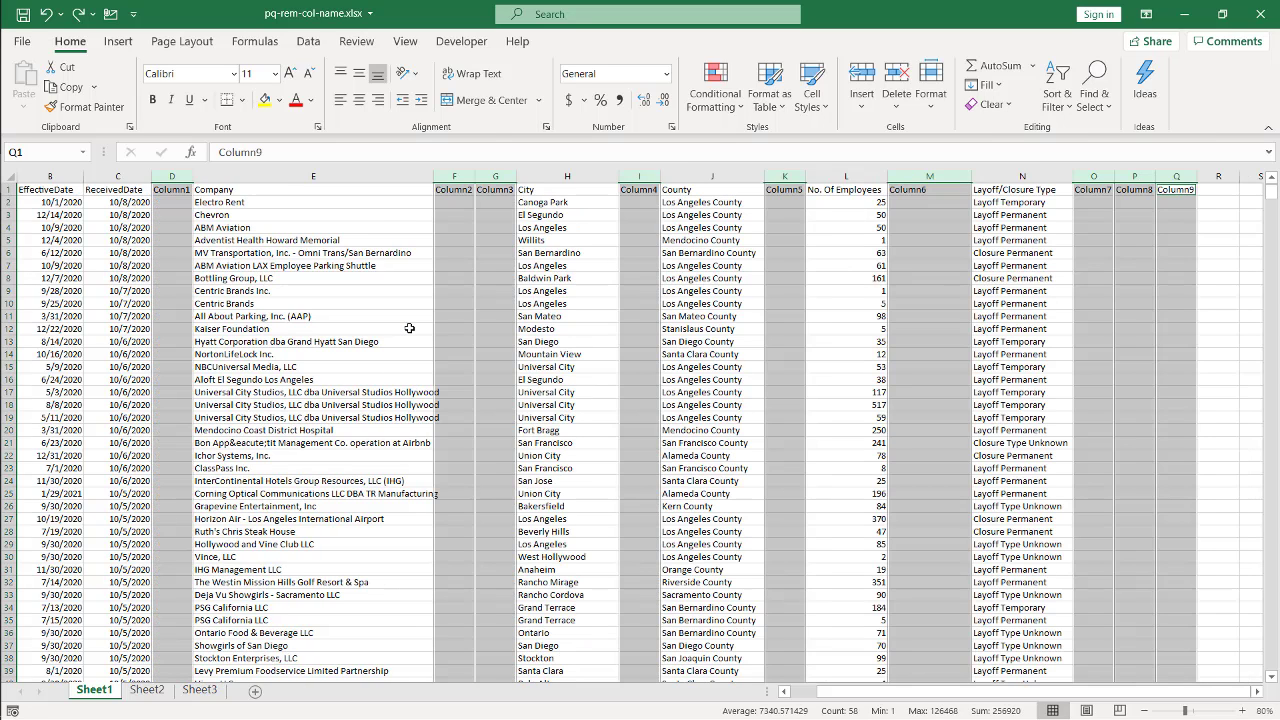
Step: Clear the Column1–Column5 headings in D1, F1, G1, I1 and K1
click(176, 189)
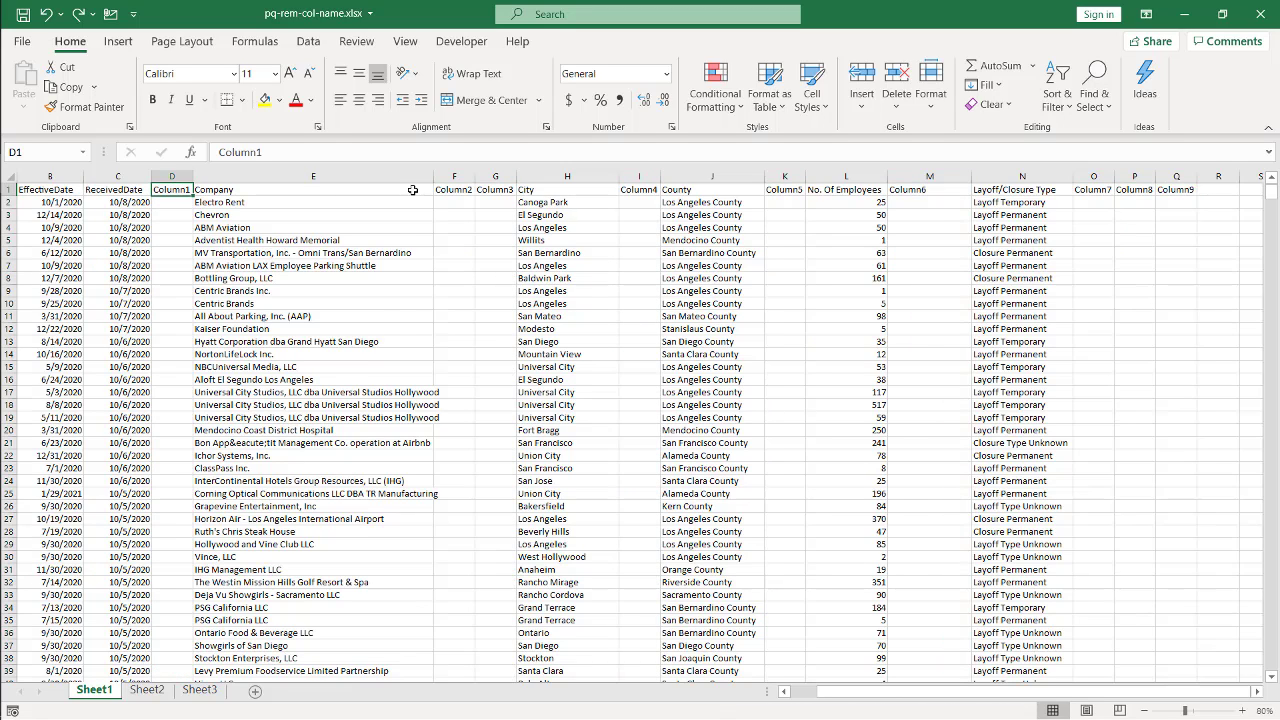
key(Delete)
click(440, 190)
key(Delete)
click(495, 189)
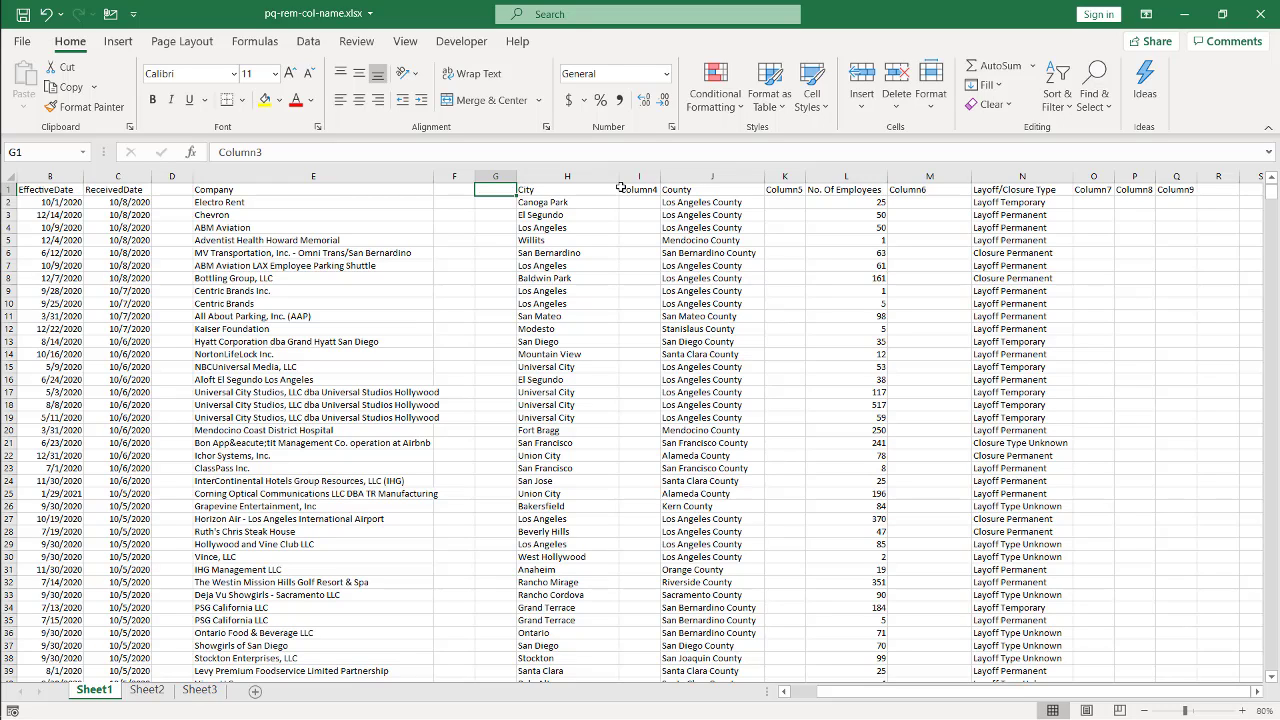
key(Delete)
click(634, 189)
key(Delete)
click(785, 189)
key(Delete)
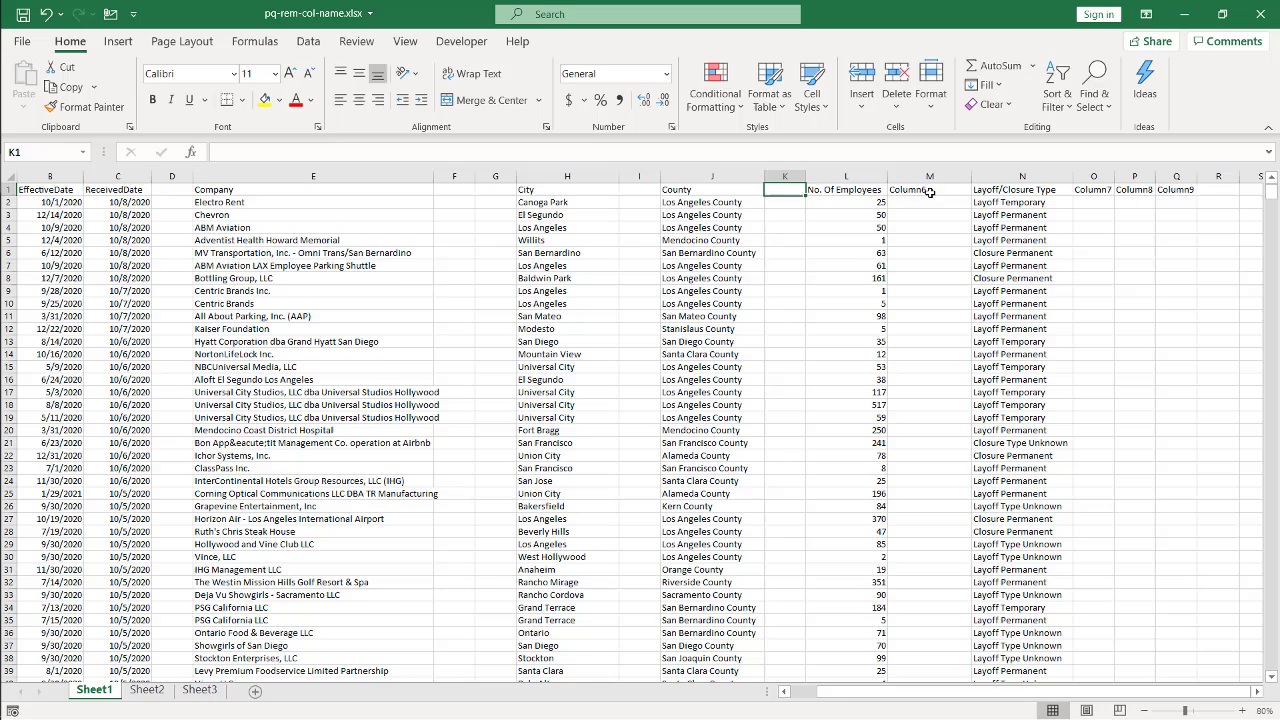
Step: Clear the Column6–Column9 headings in M1, O1, P1 and Q1, then select row 1
click(928, 190)
key(Delete)
click(1094, 190)
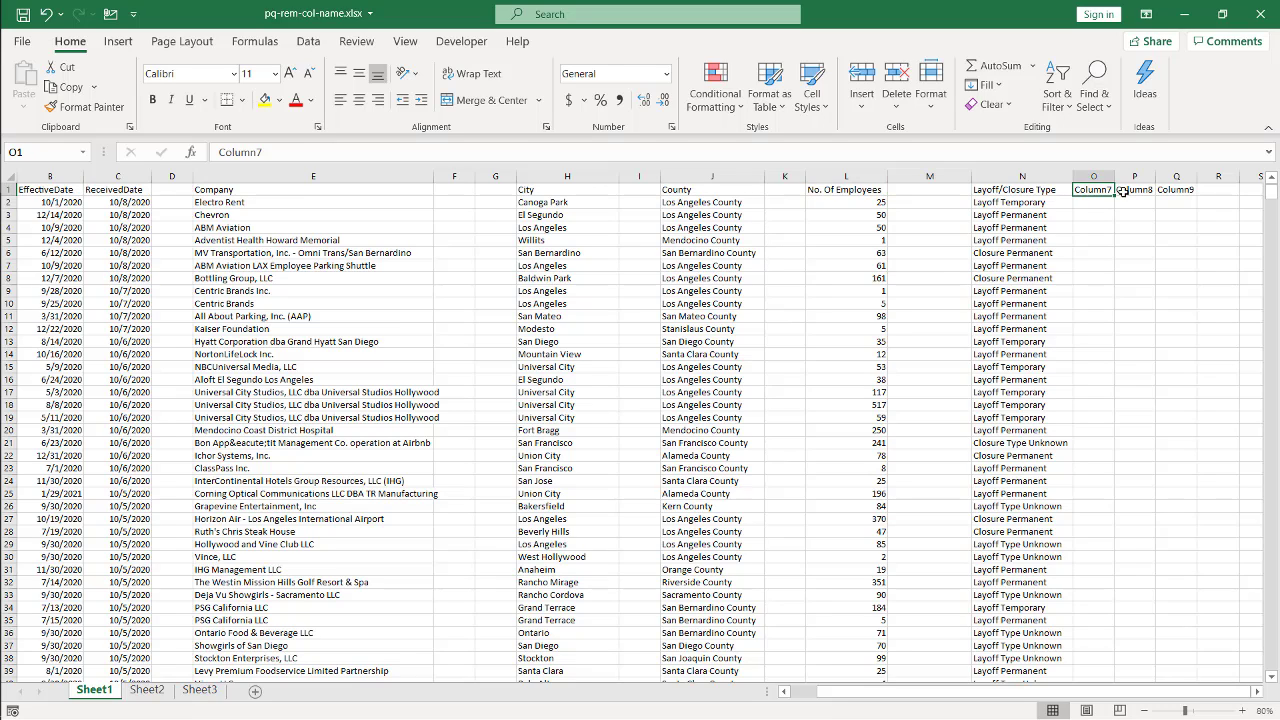
key(Delete)
click(1135, 190)
key(Delete)
click(1172, 189)
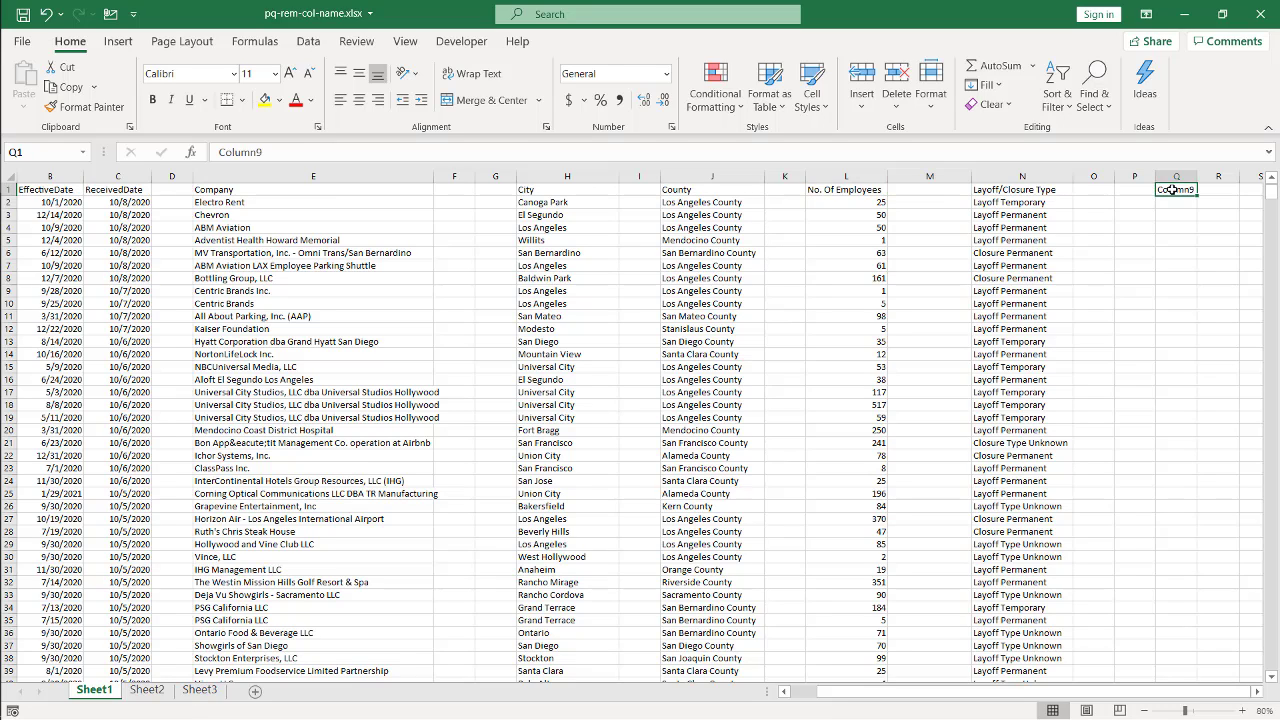
key(Delete)
click(5, 189)
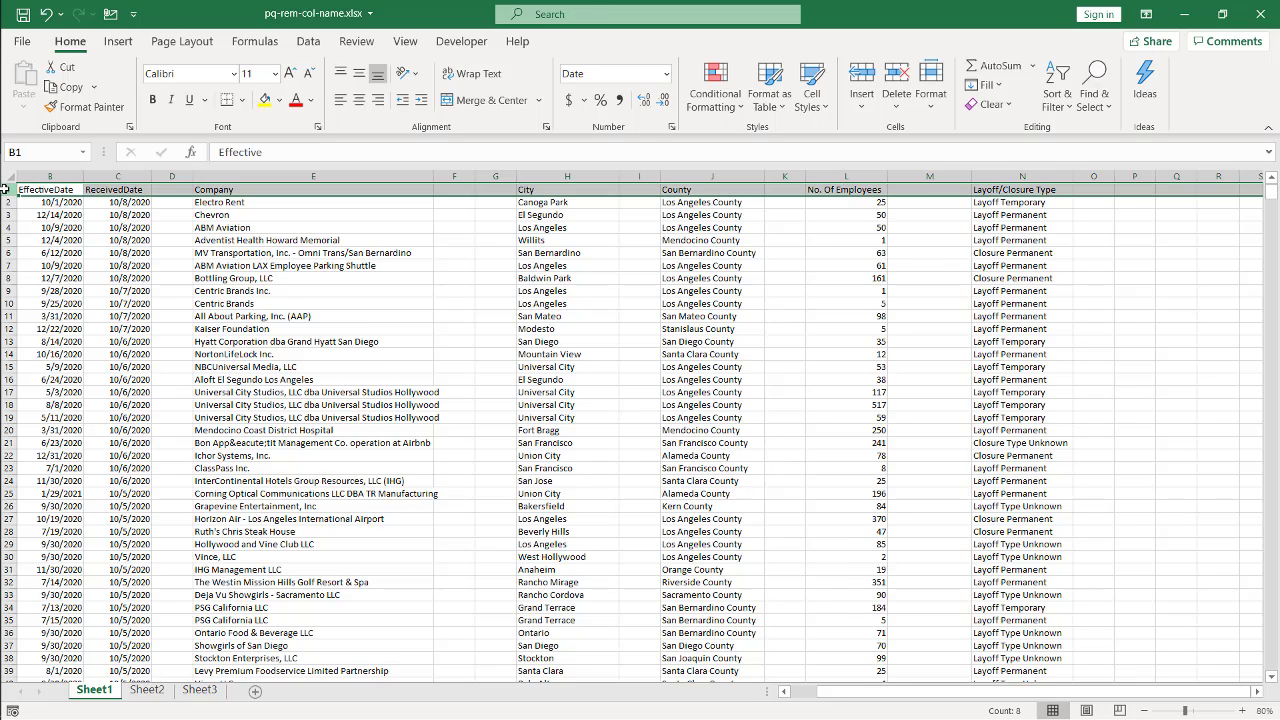
Step: Select only the blank header cells in row 1 using Go To Special > Blanks
key(ctrl+g)
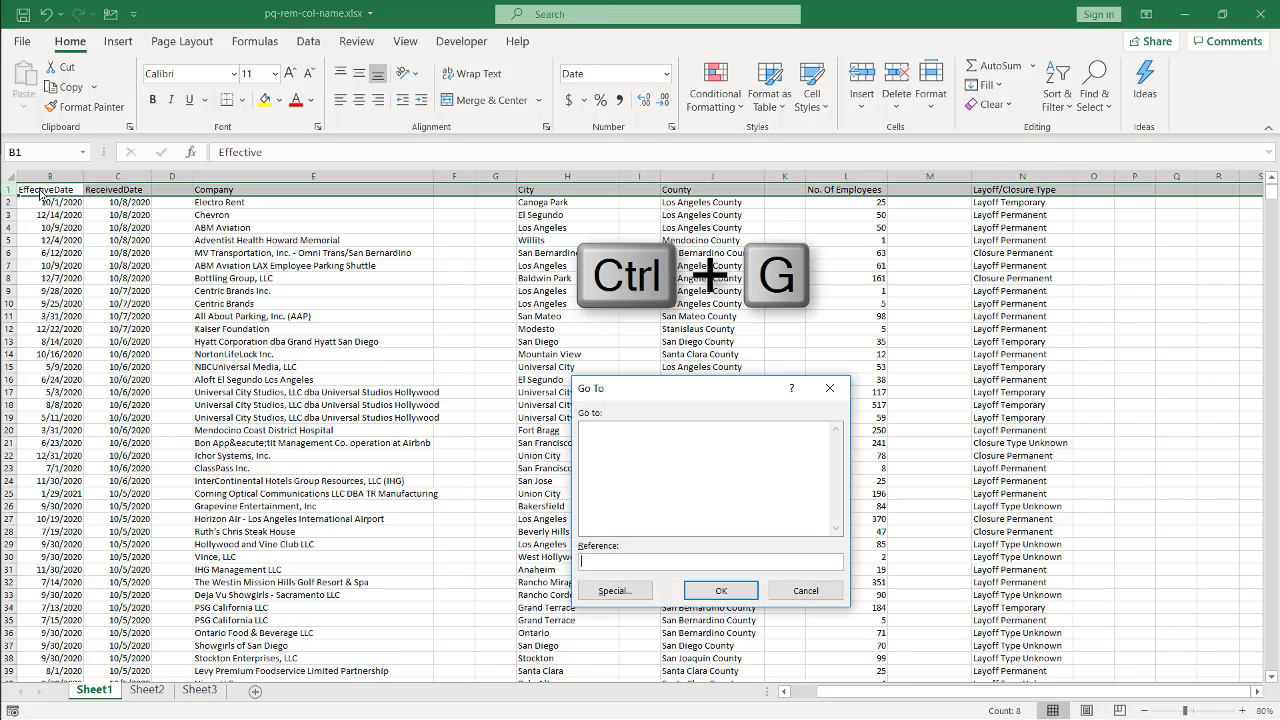
click(615, 591)
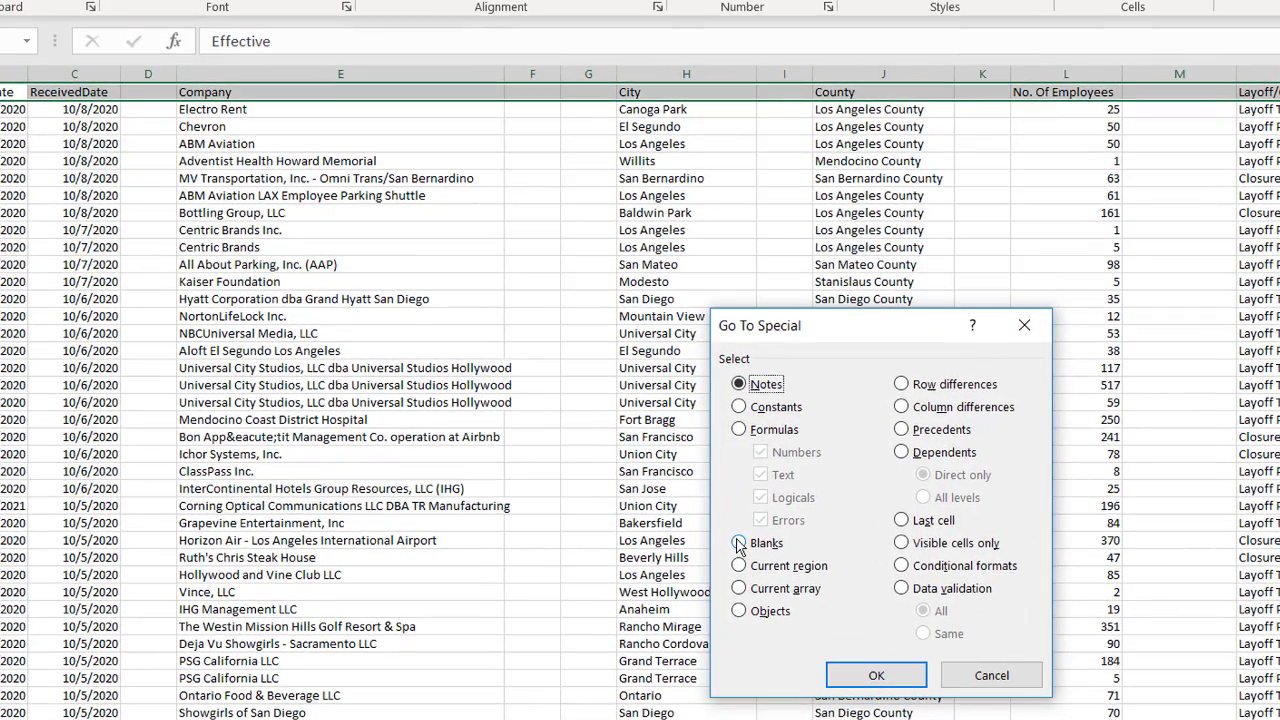
click(738, 543)
click(876, 675)
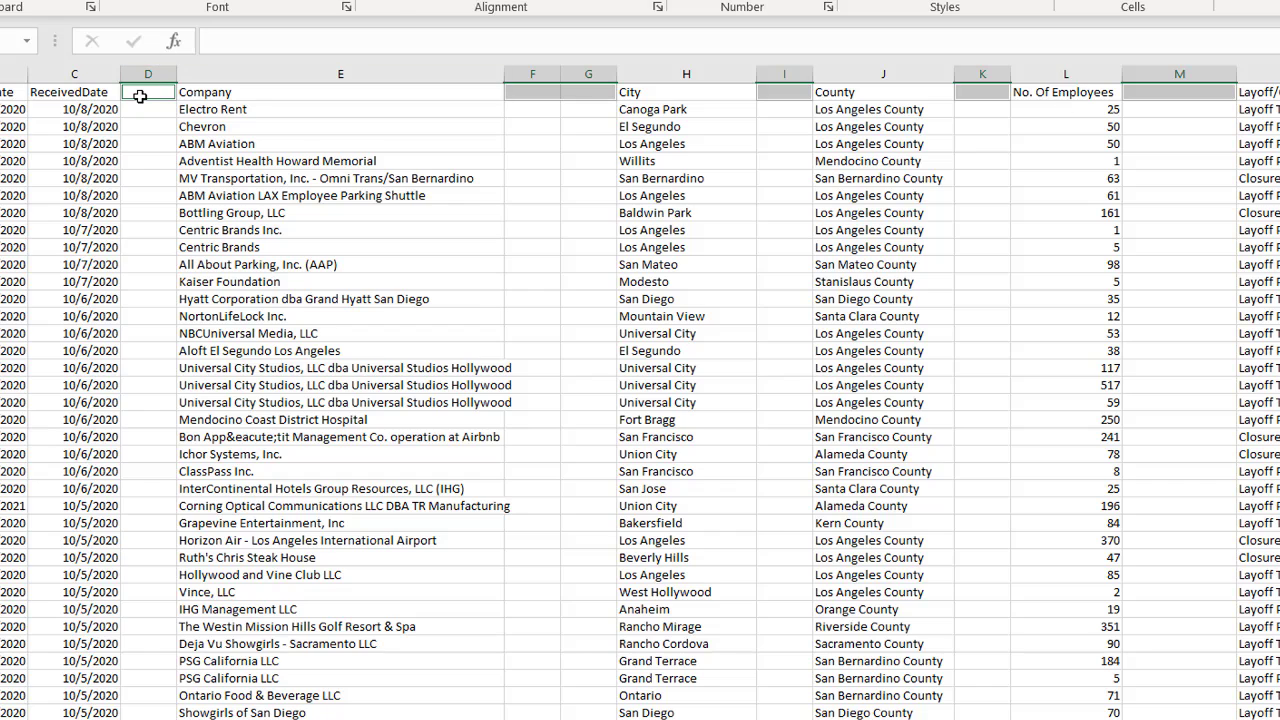
Step: Delete the entire columns containing those blank header cells
right_click(140, 96)
click(220, 359)
click(139, 380)
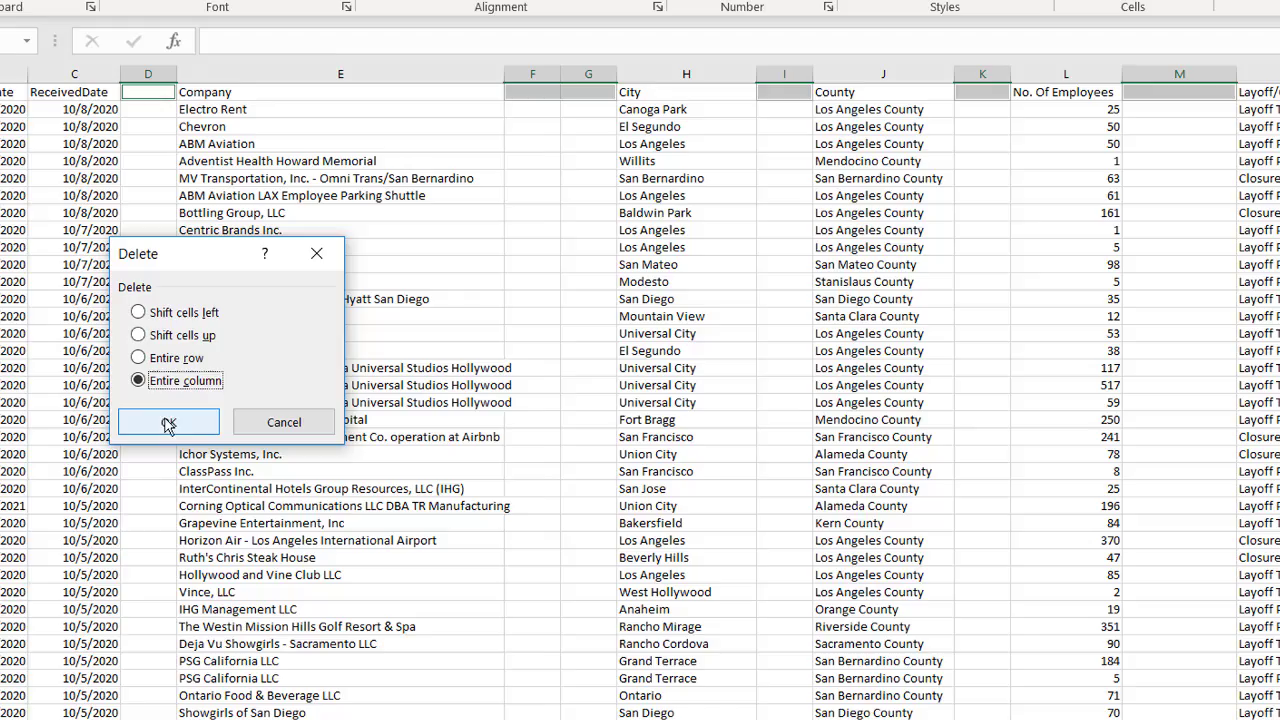
click(168, 422)
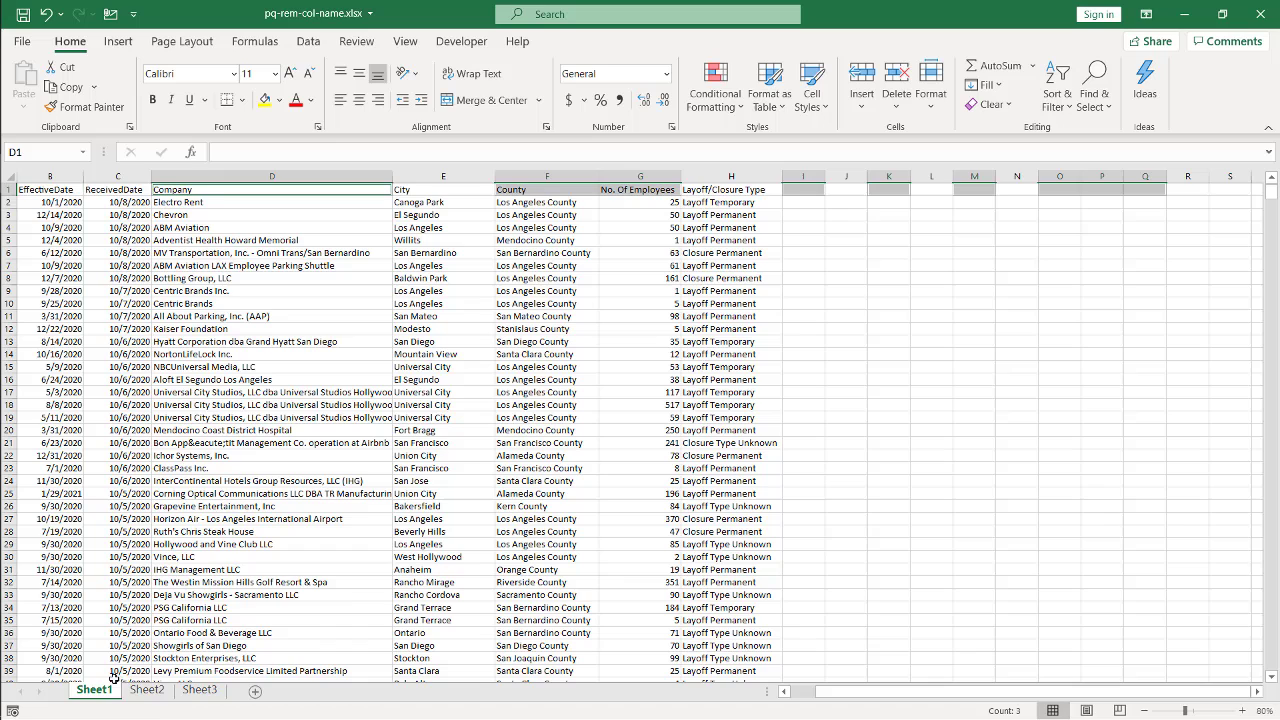
Step: On Sheet2, select columns A through Q and send them to Power Query with From Table/Range
click(150, 690)
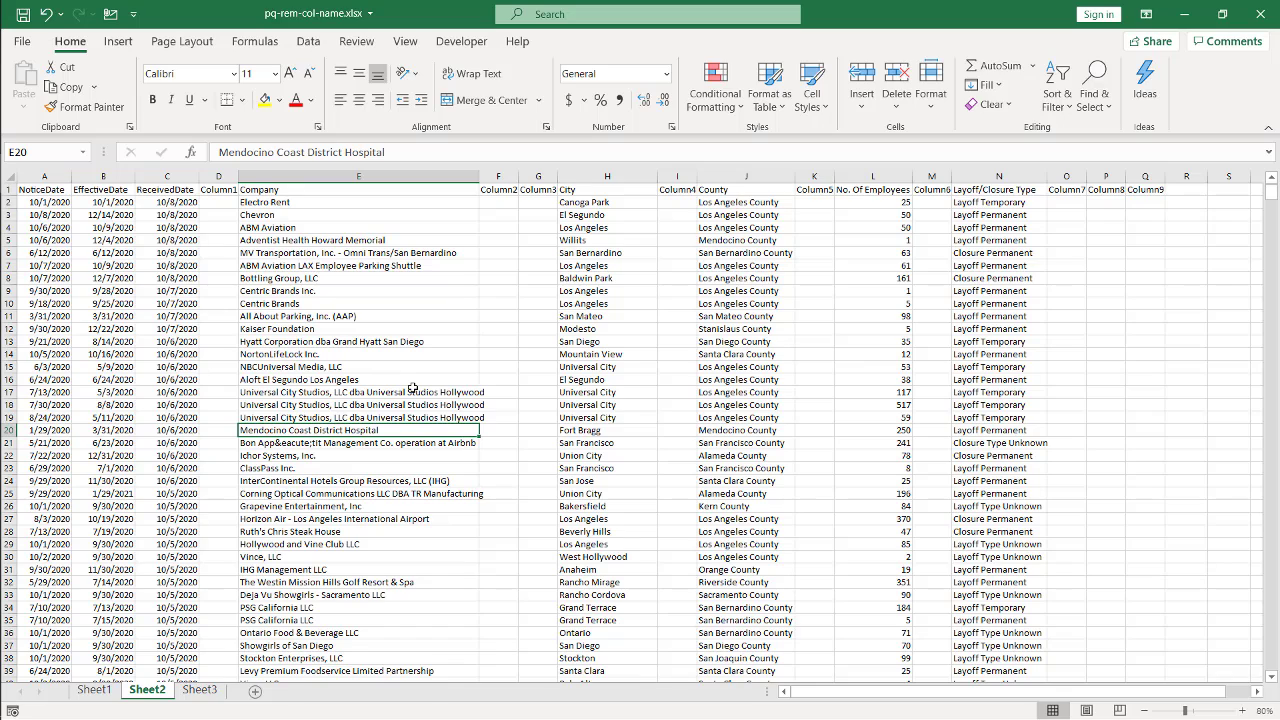
click(369, 332)
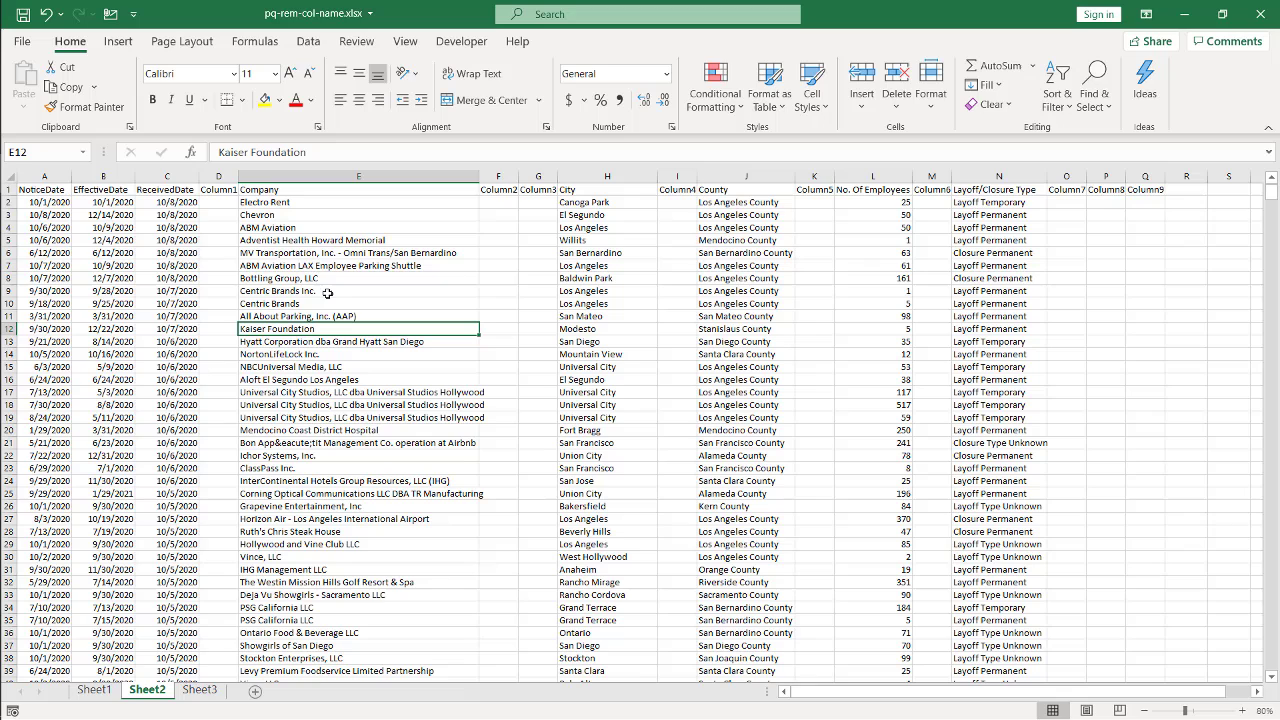
drag(42, 175, 1140, 118)
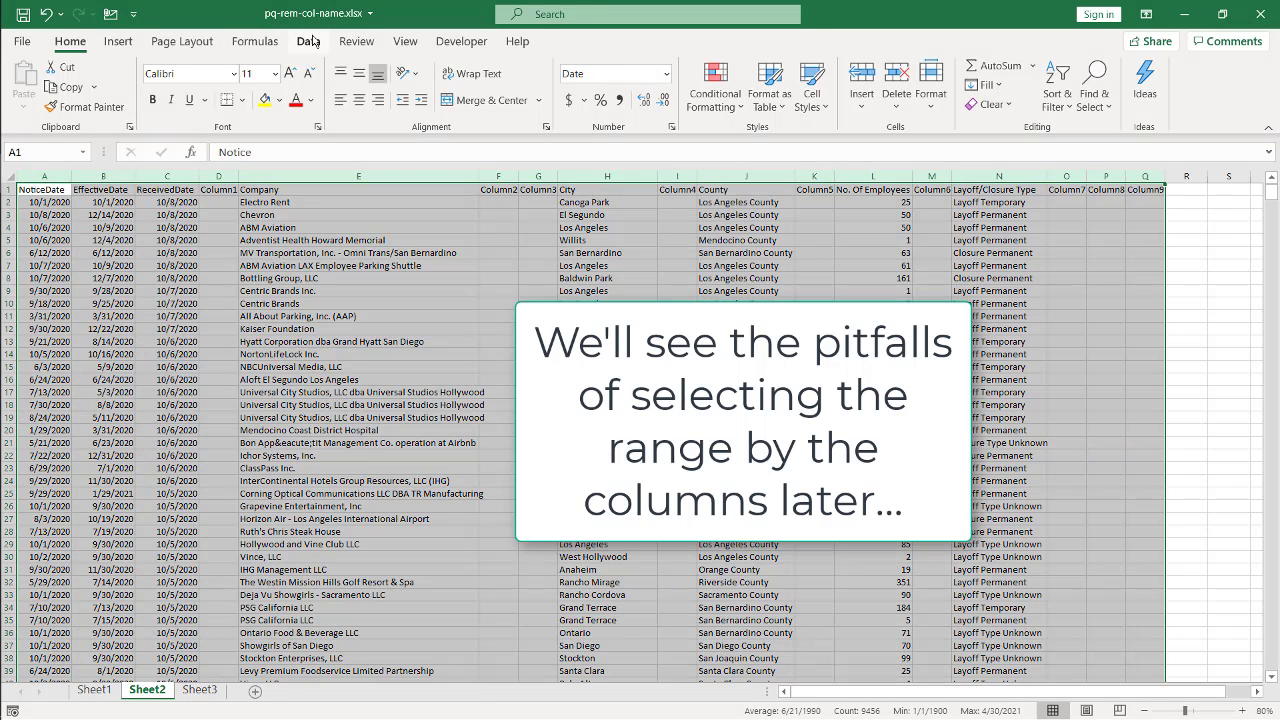
click(308, 41)
click(101, 108)
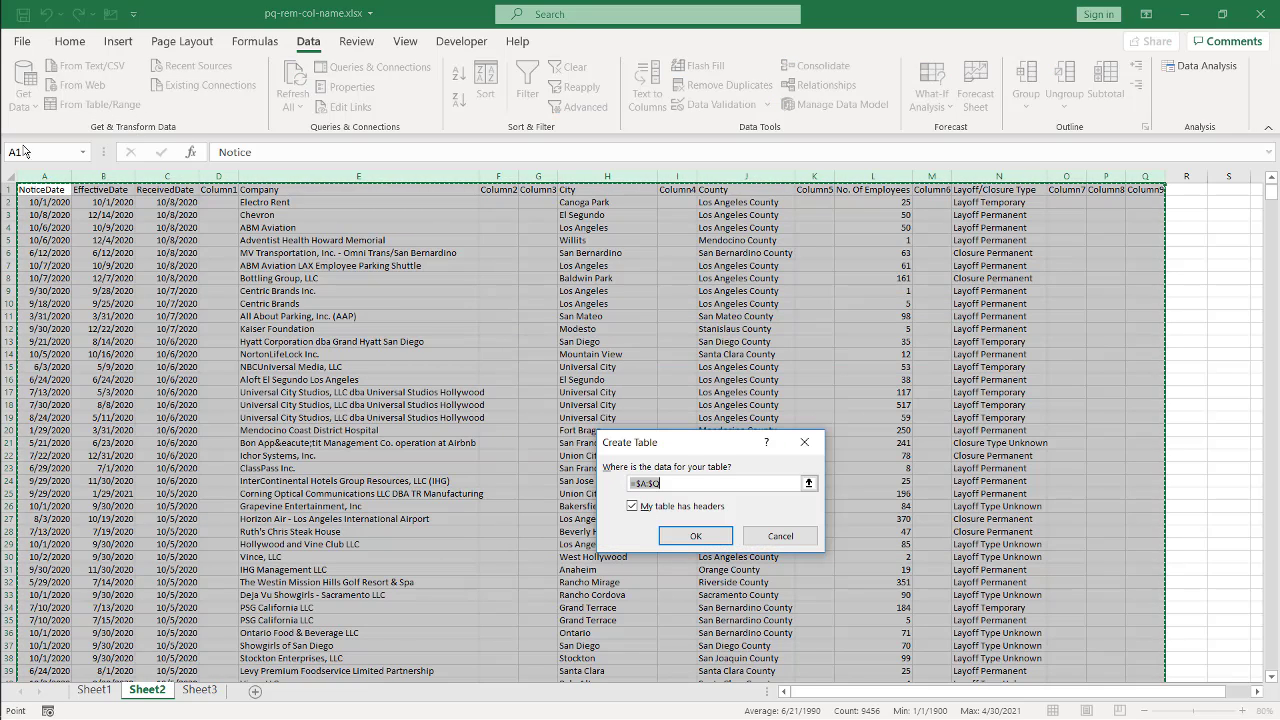
Step: Create the table from $A:$Q and add a Custom1 step reading = Source
click(691, 540)
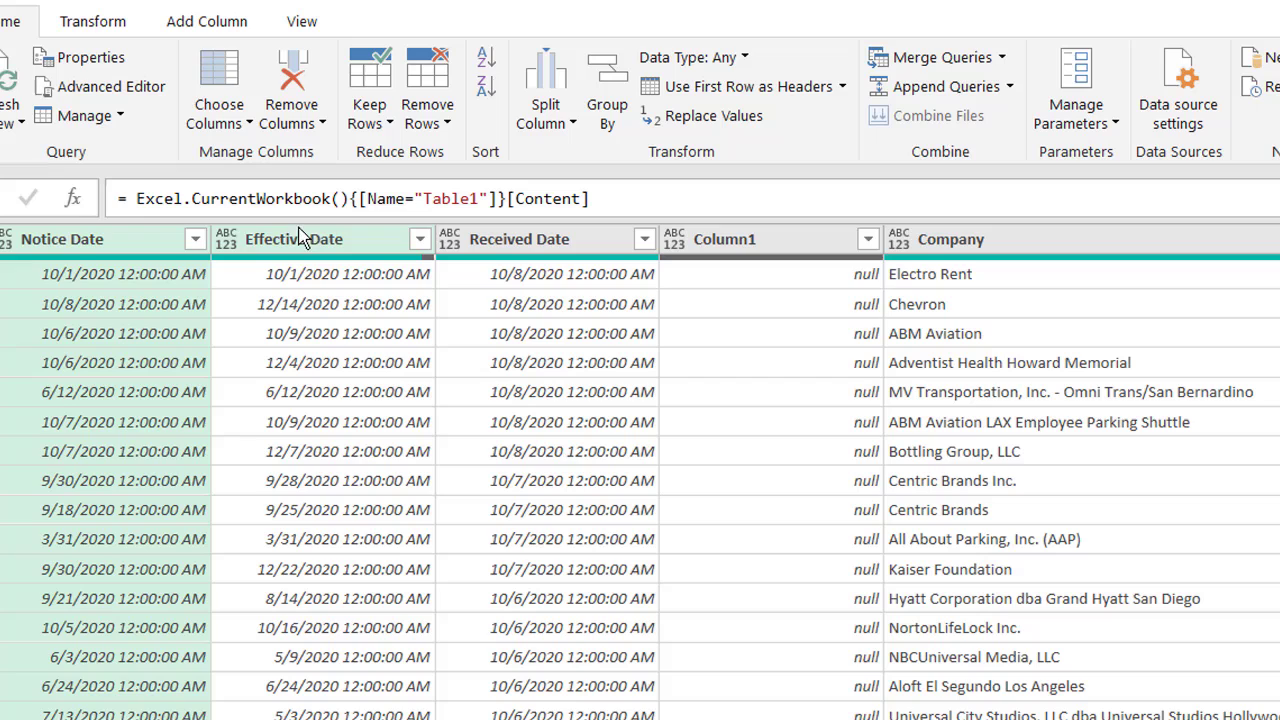
click(85, 199)
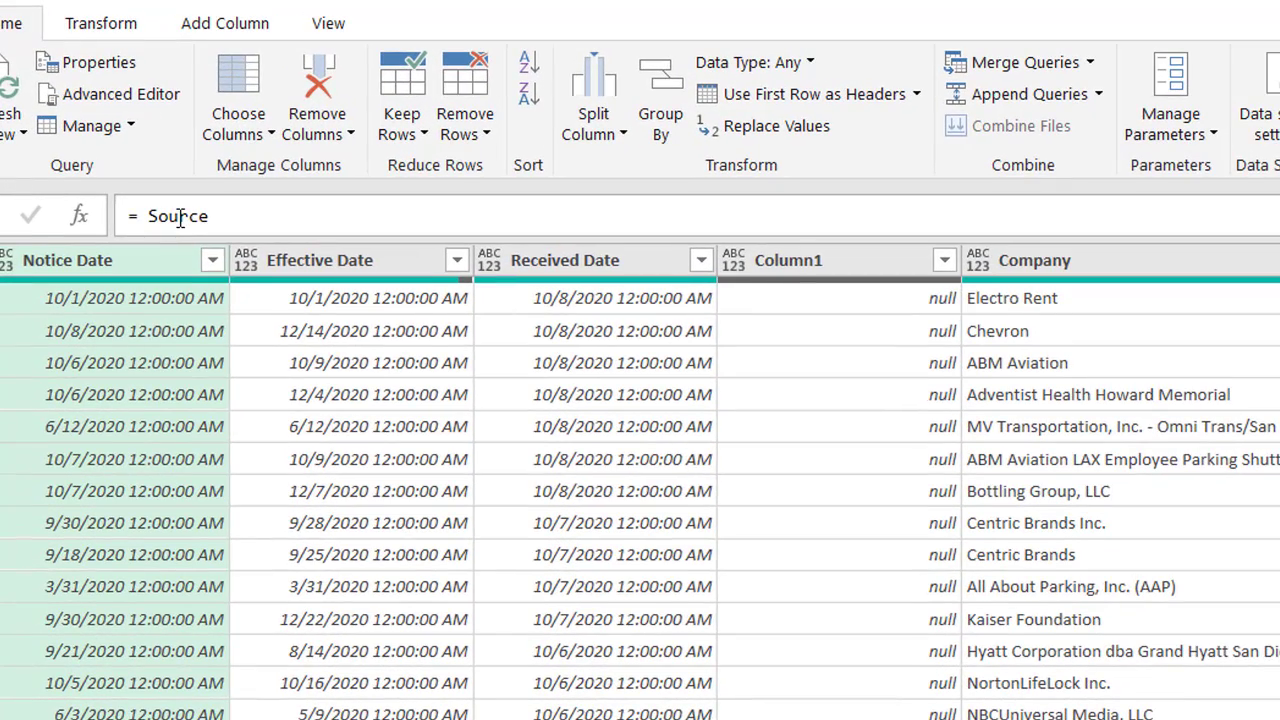
Step: Start the Custom1 formula as Table.RemoveColumns(Source, List.Select(Table.ColumnNames(Source)
double_click(179, 217)
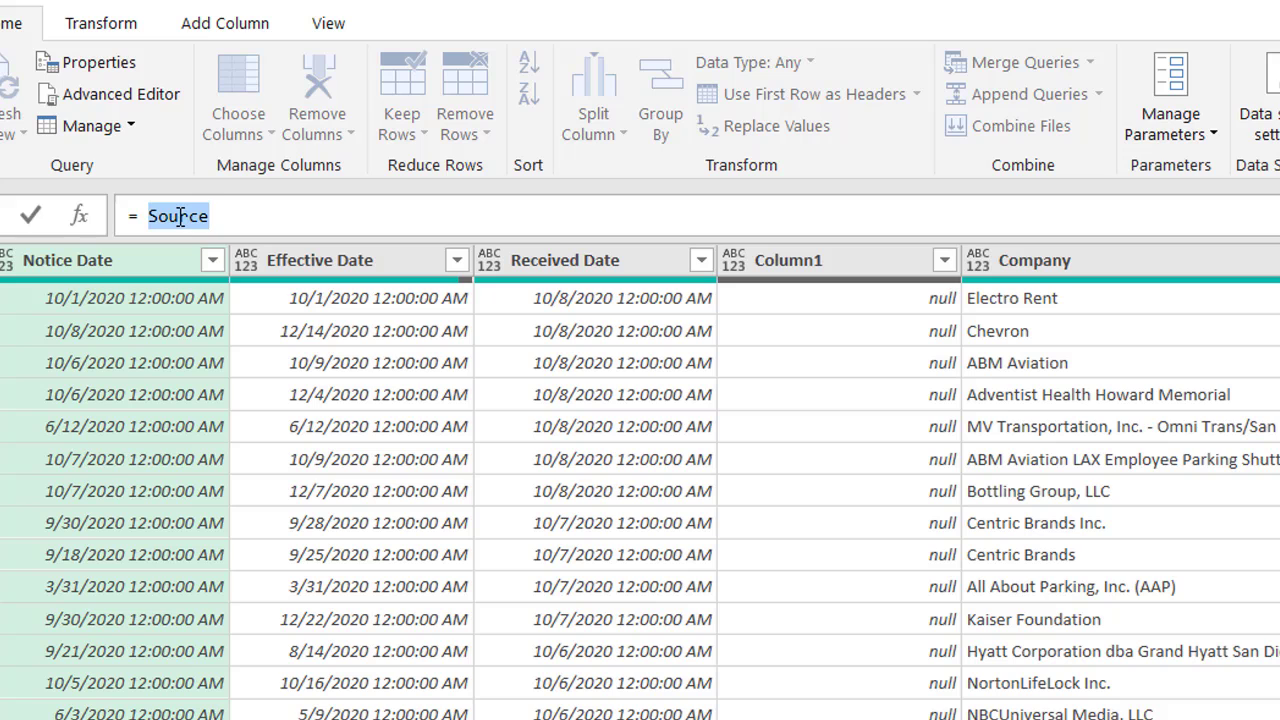
text(Table)
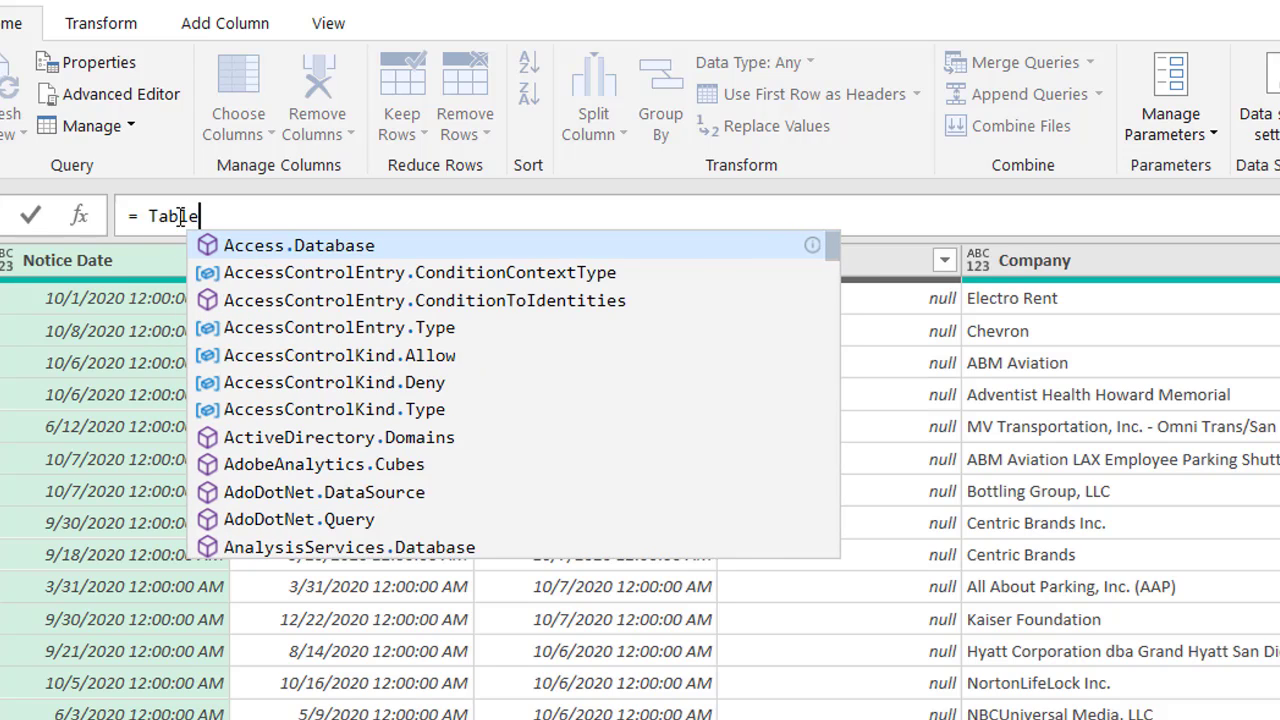
text(.Remov)
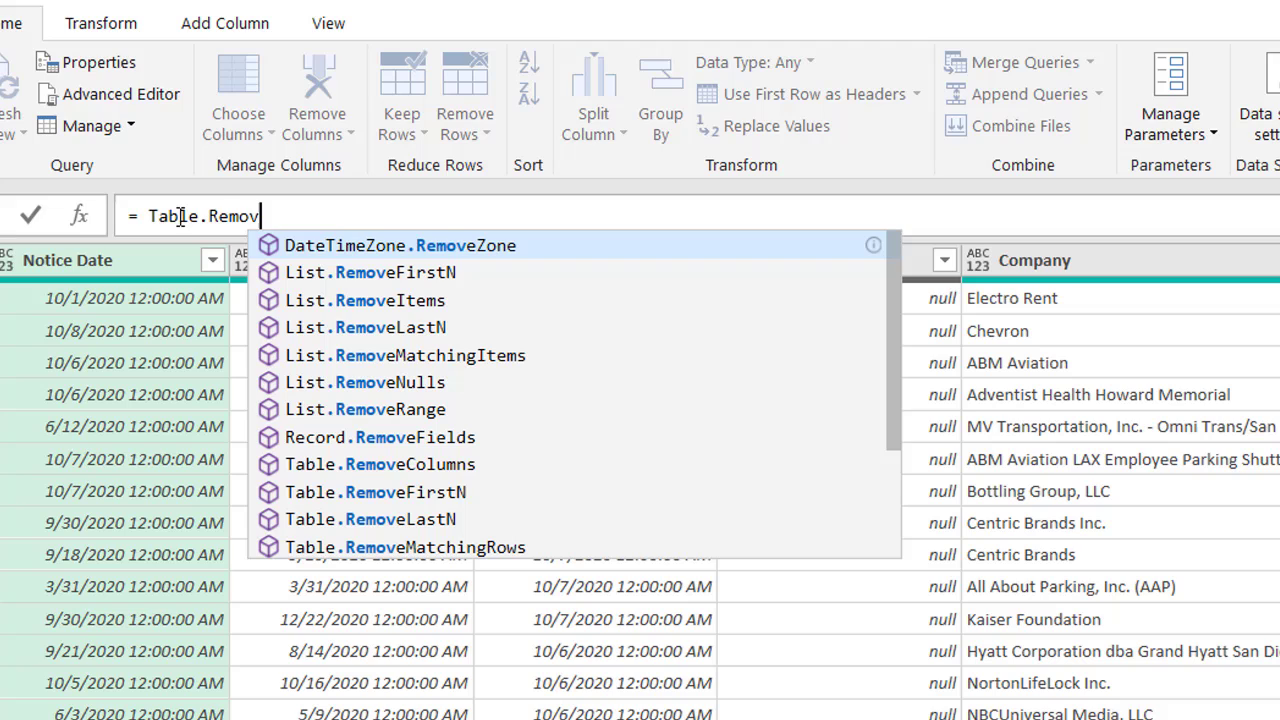
click(408, 466)
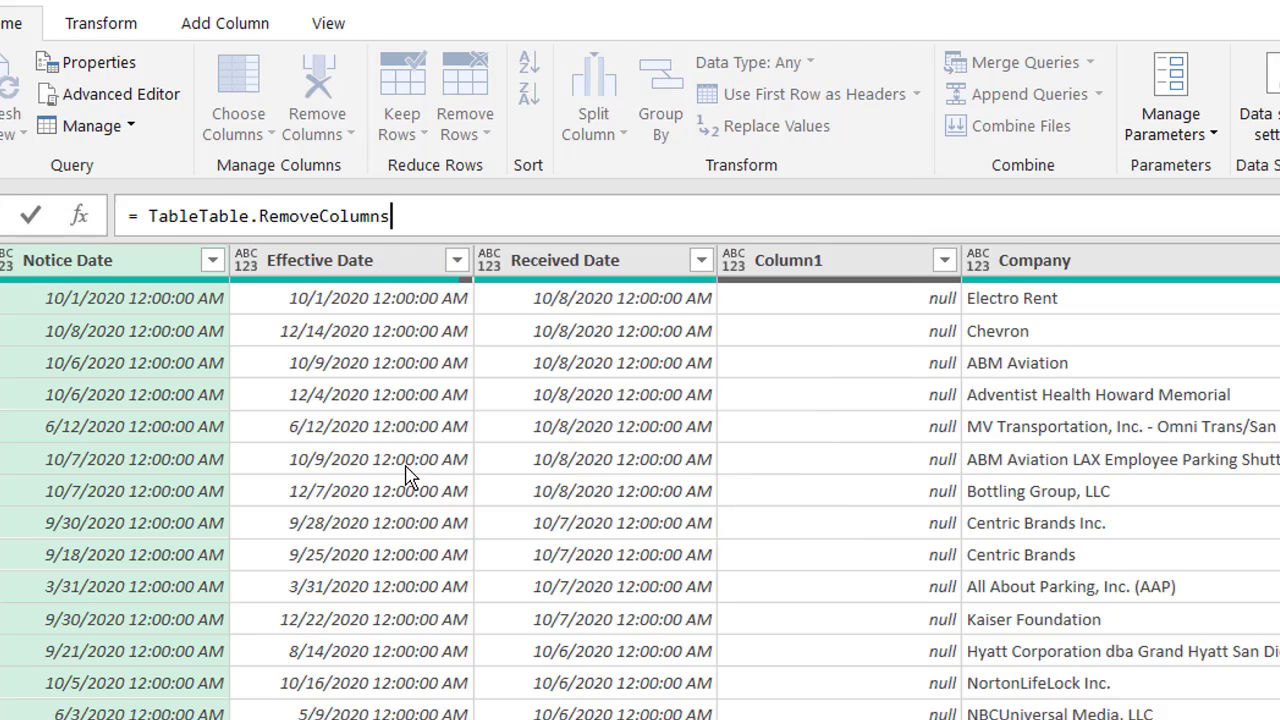
text((sou)
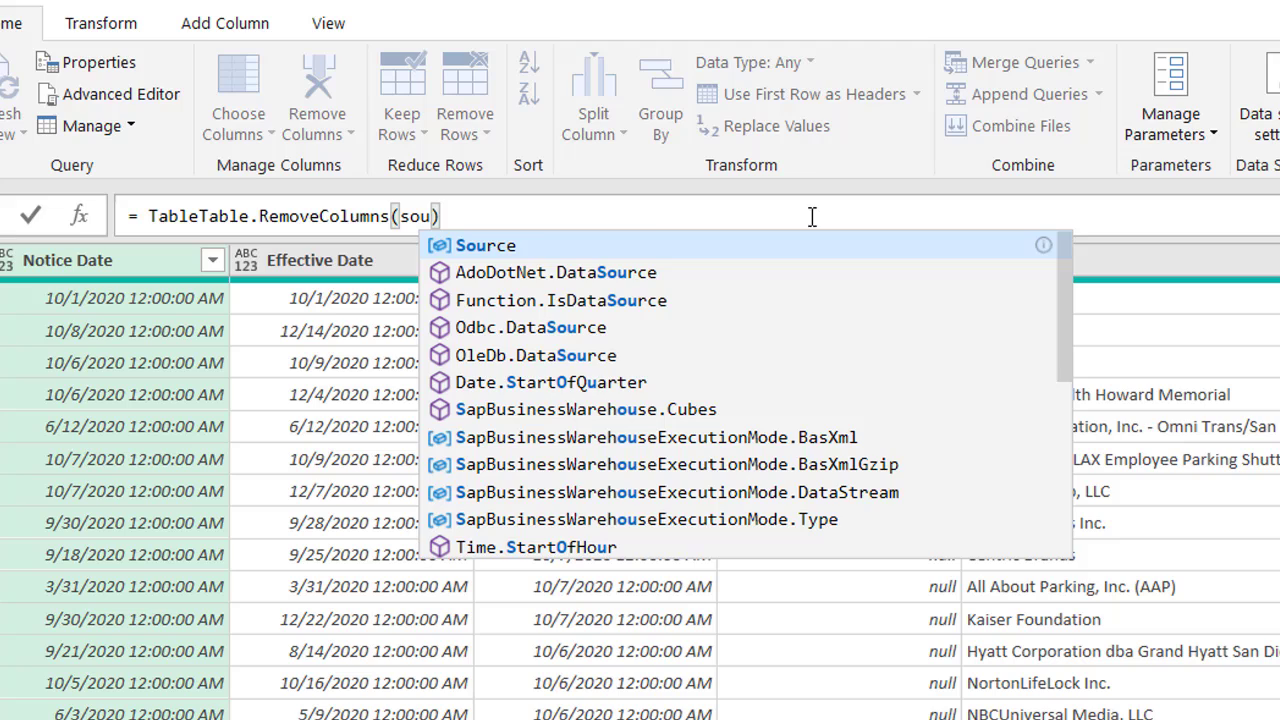
click(530, 249)
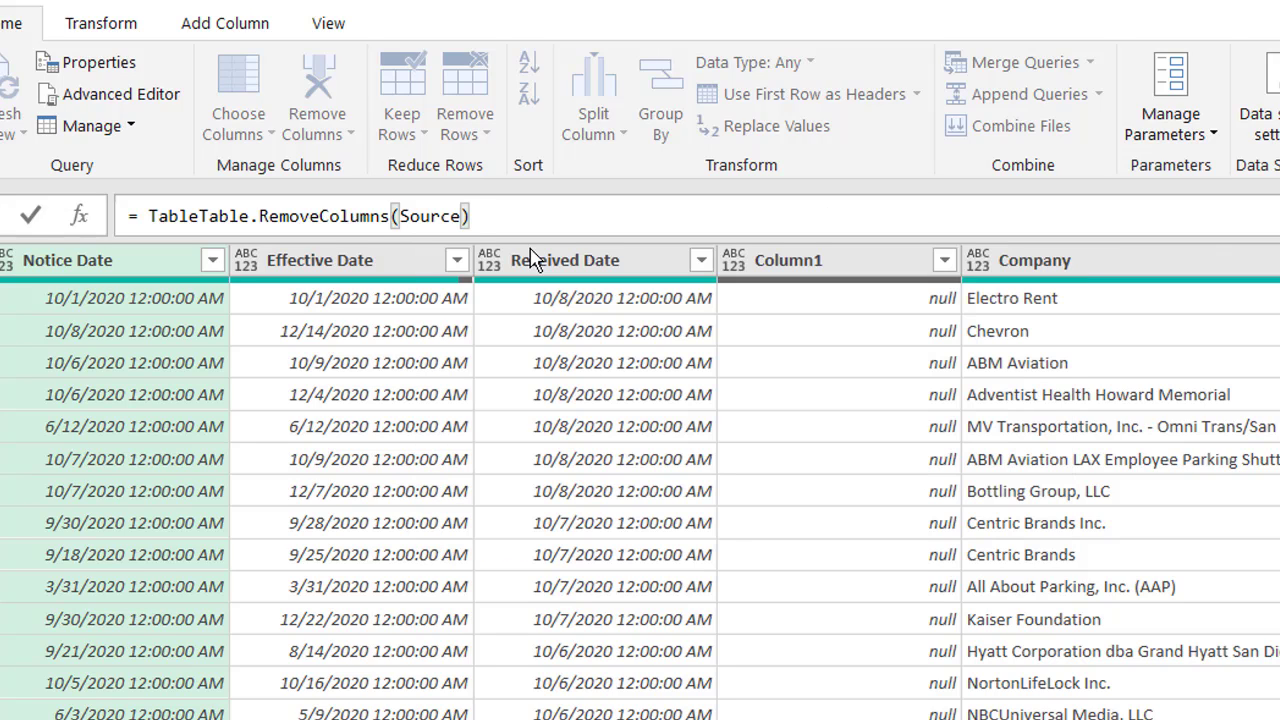
text(,)
text(List.)
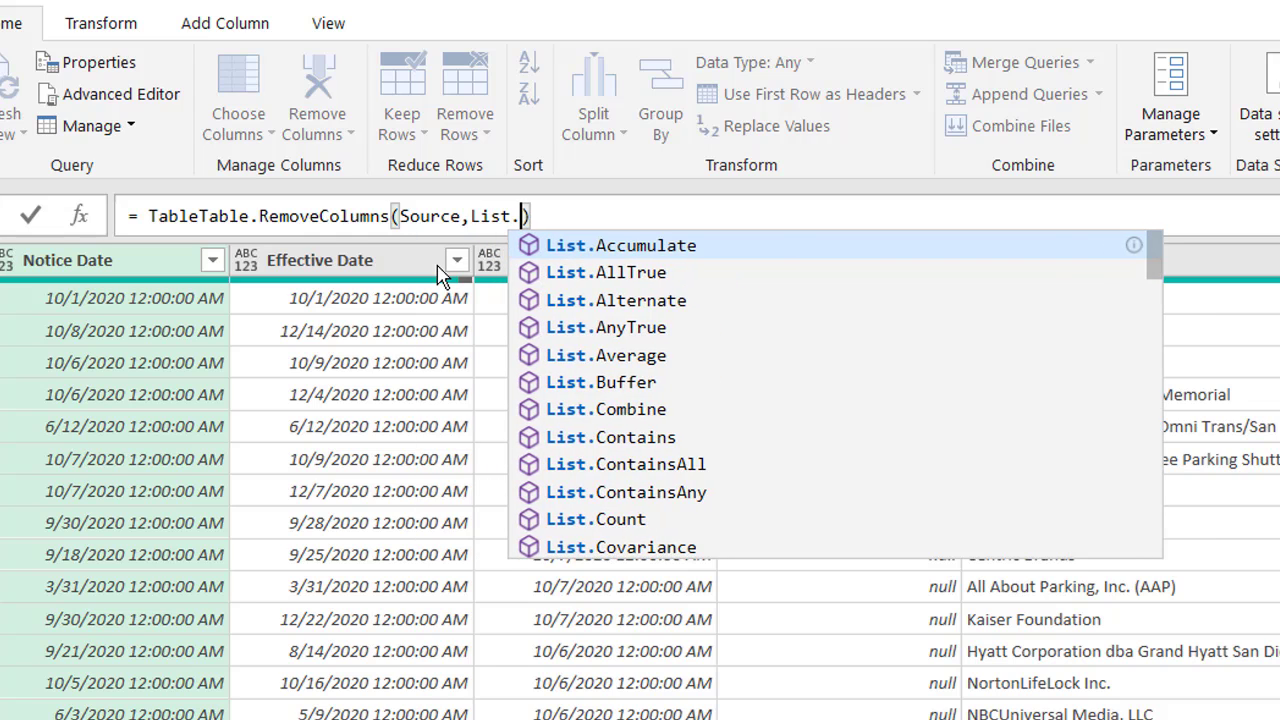
text(Select)
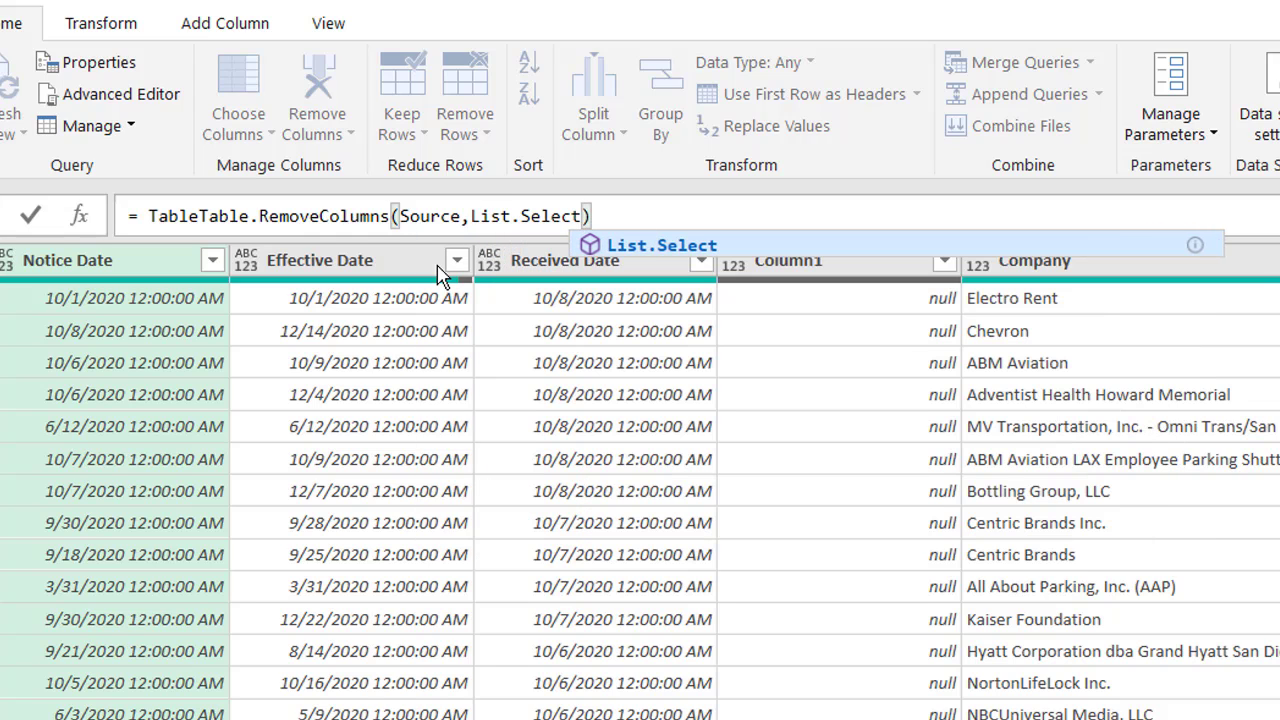
text(()
text(Table.C)
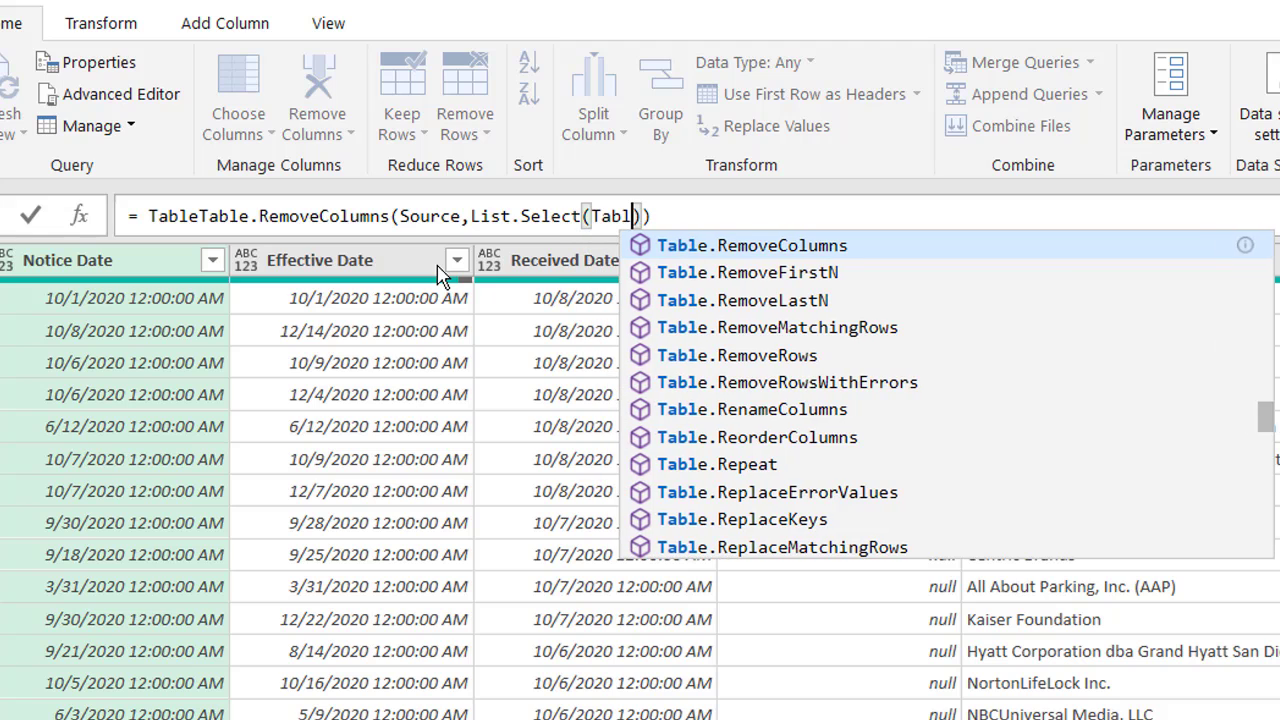
text(o)
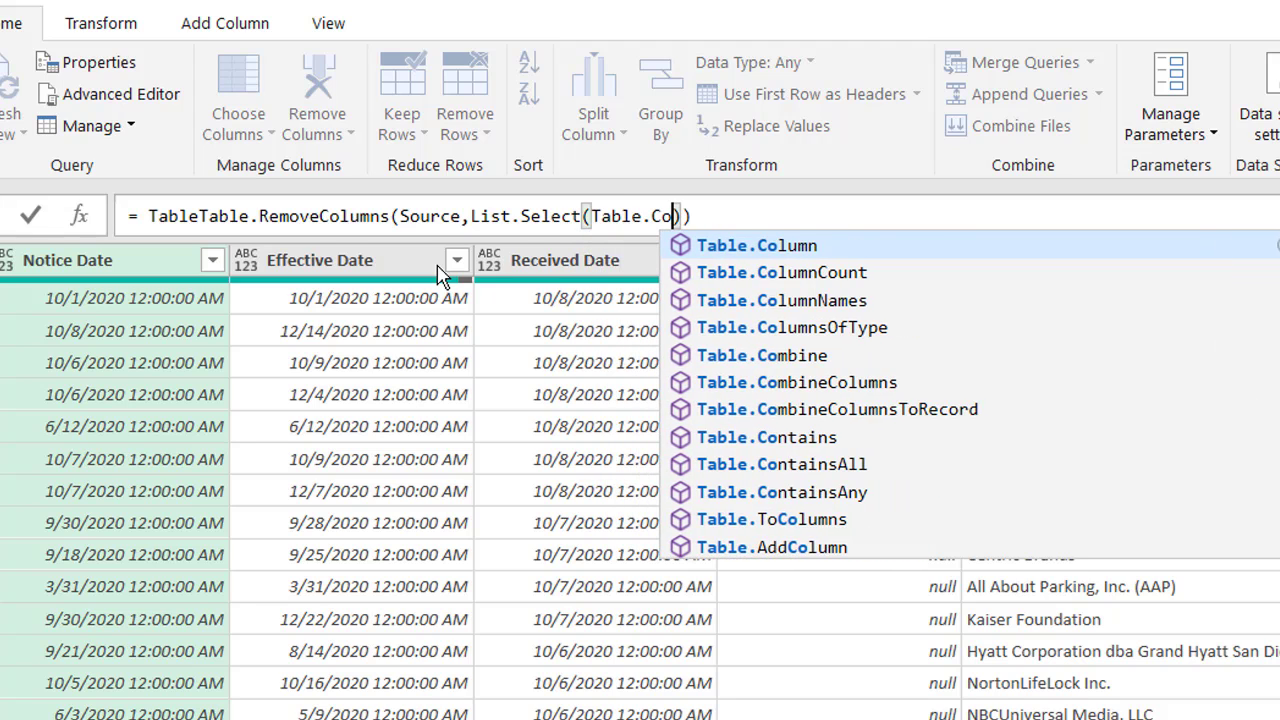
text(lumn)
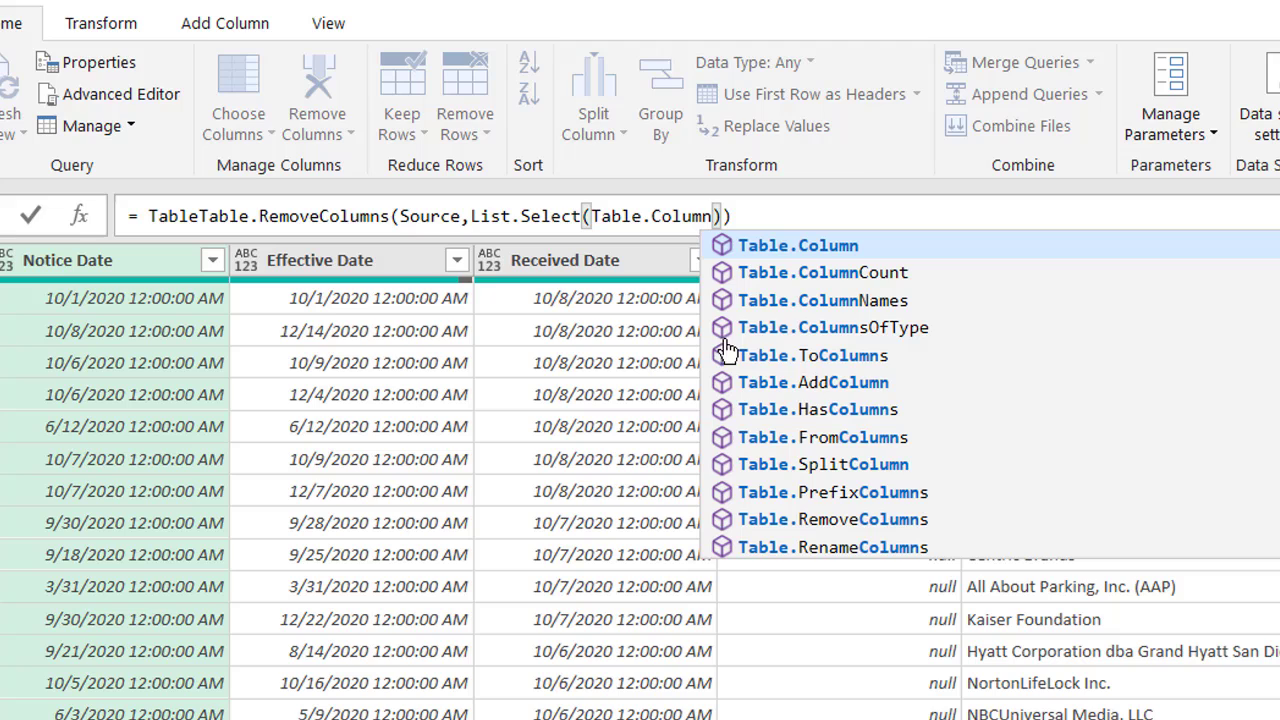
click(848, 302)
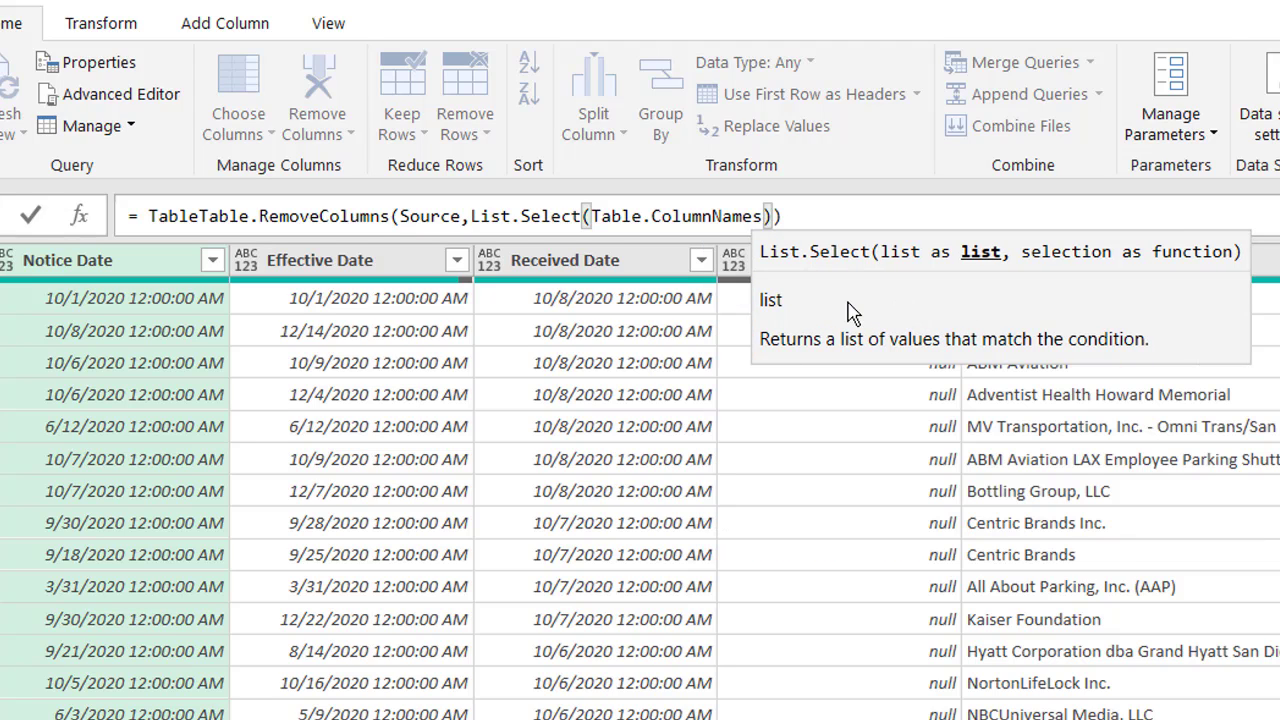
text(()
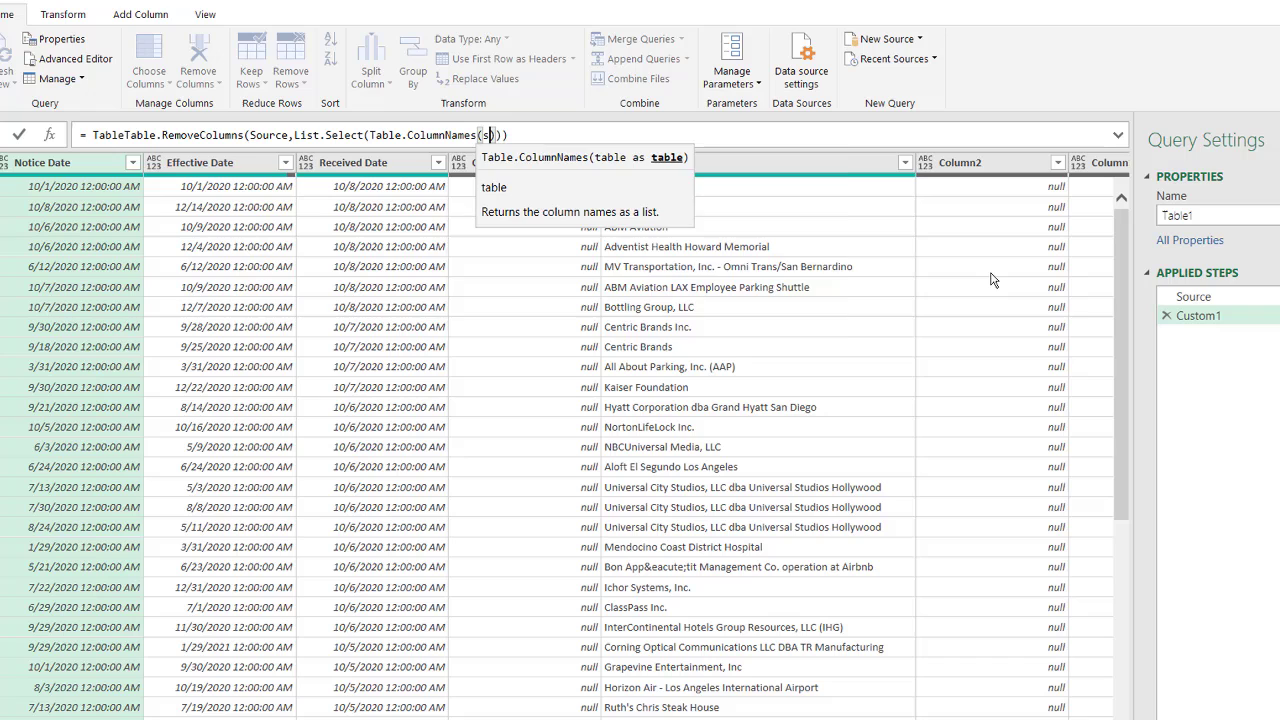
text(sour)
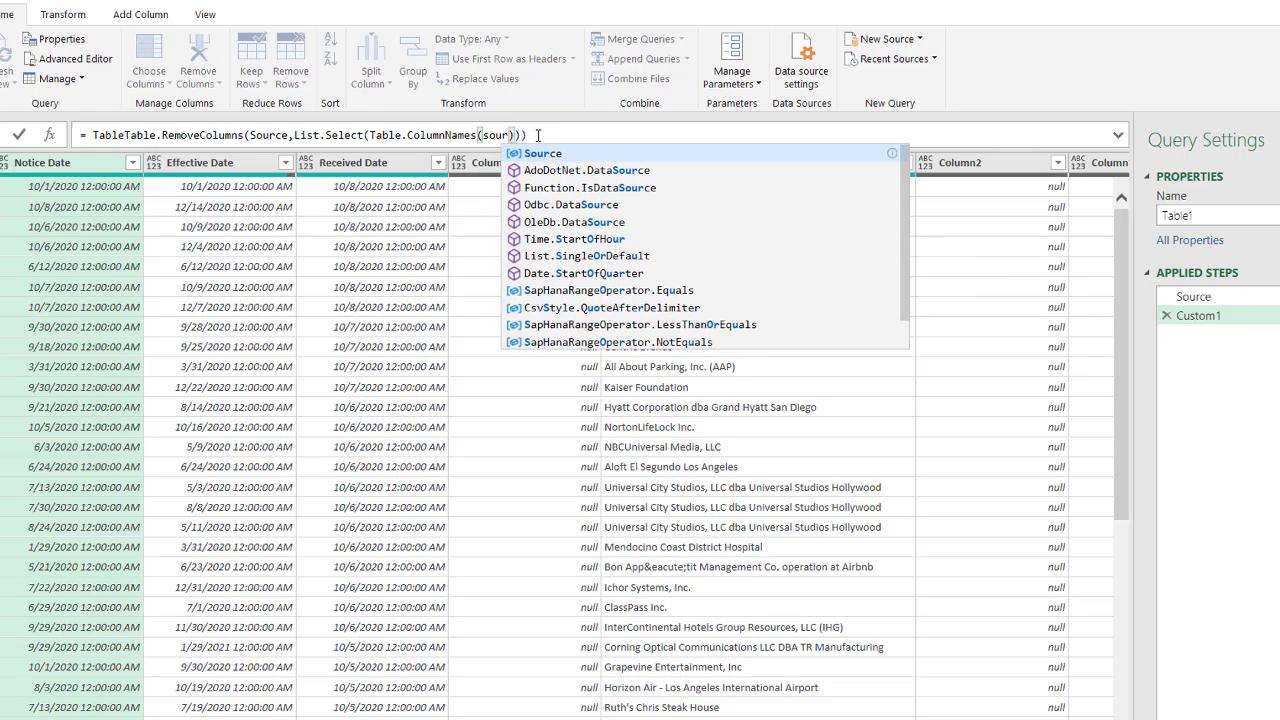
click(561, 158)
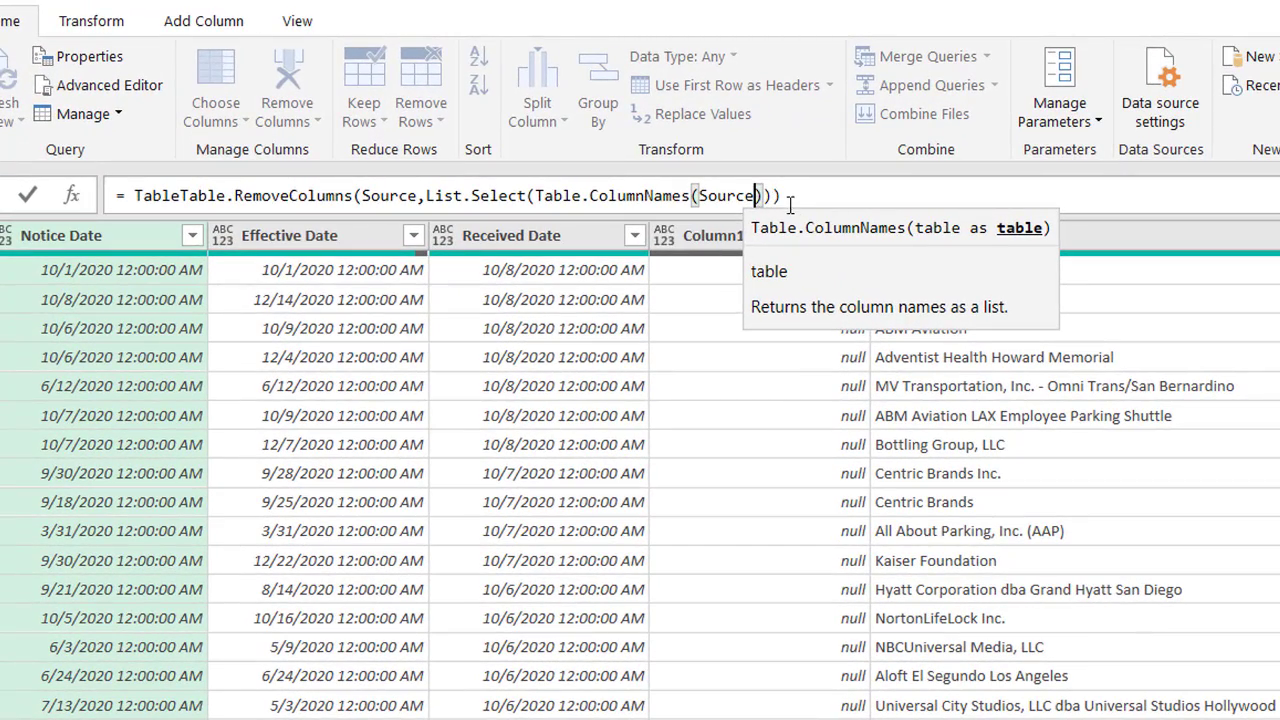
Step: Finish with each Text.Contains(_,"Column") and commit the step, which raises an Expression.Error
click(762, 195)
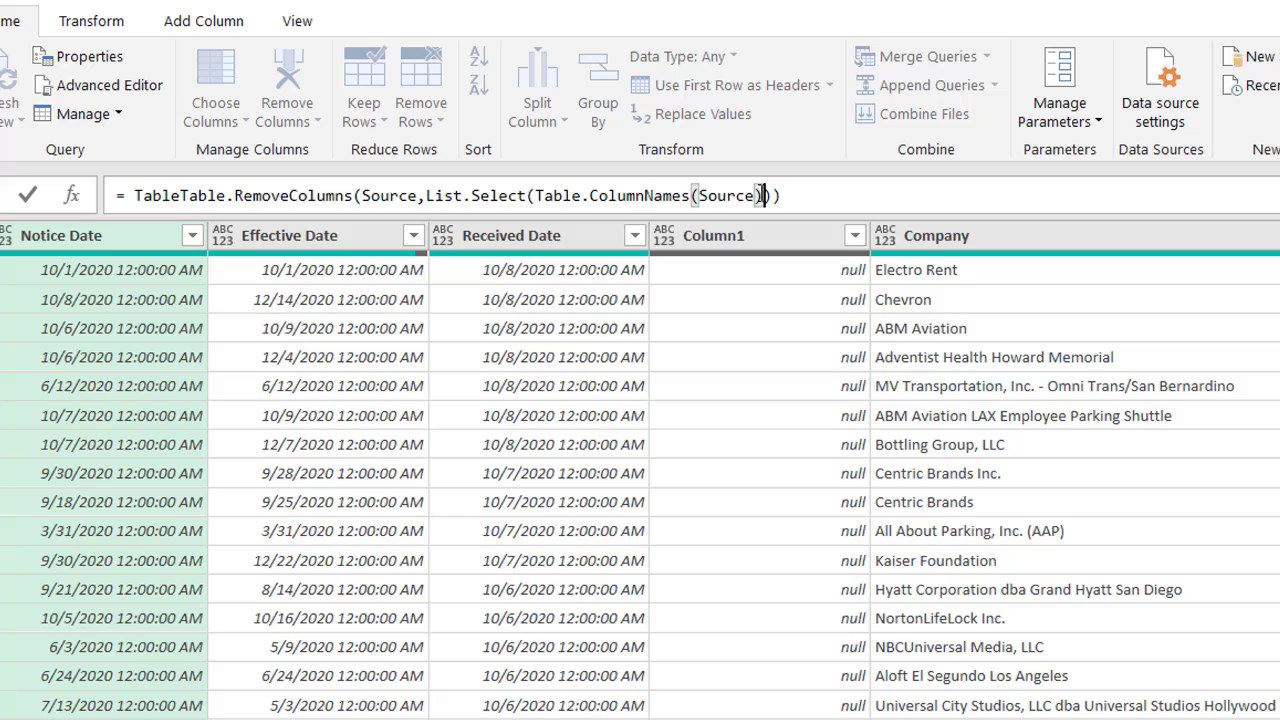
text(,)
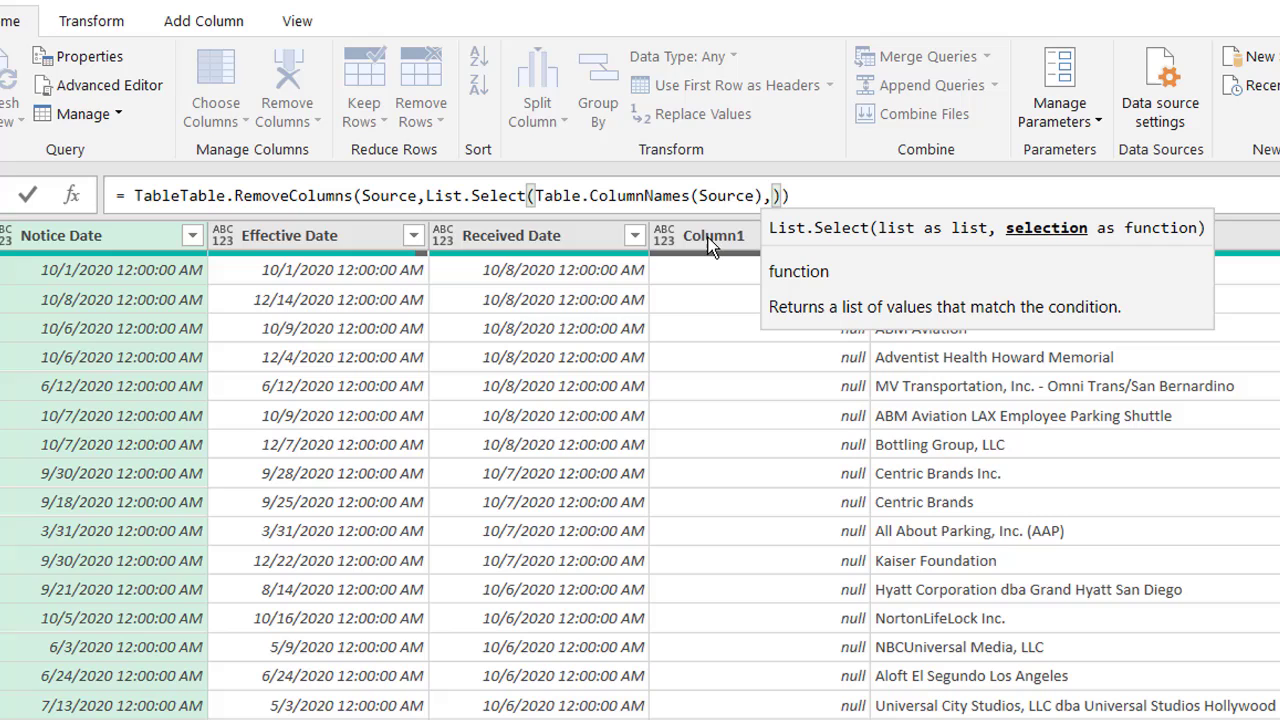
text(eac)
text(h Text)
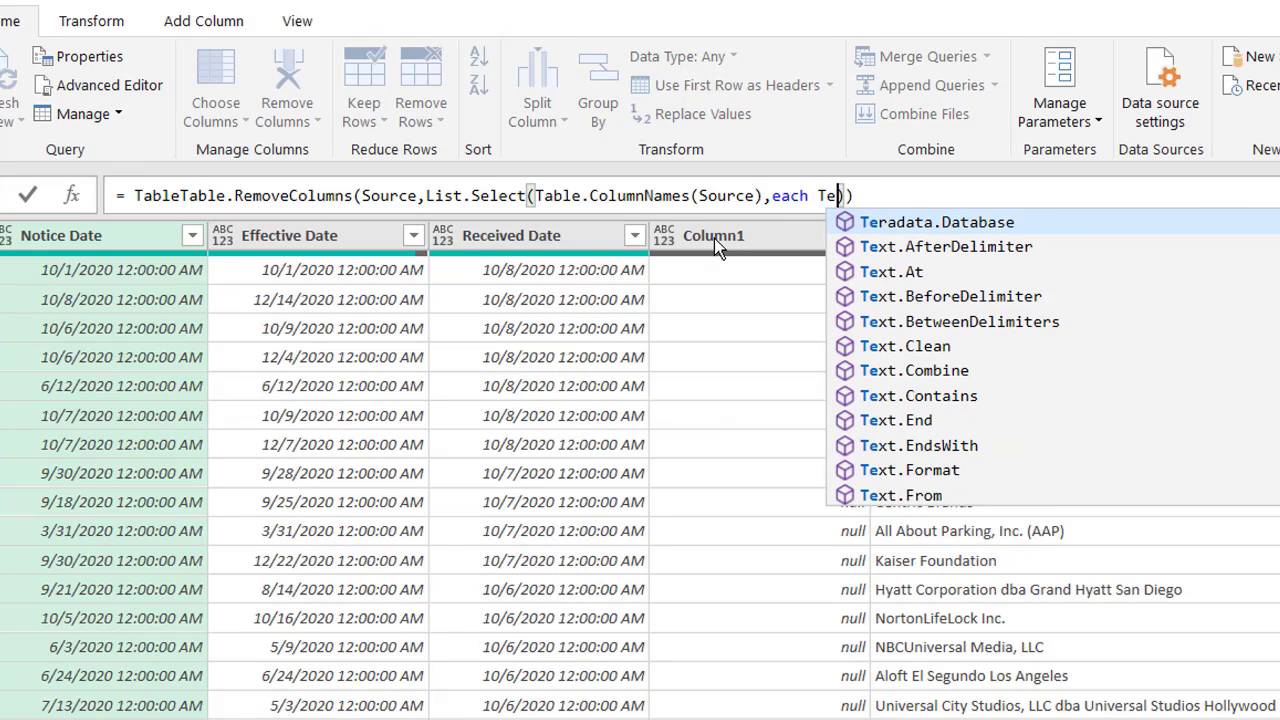
text(.Cont)
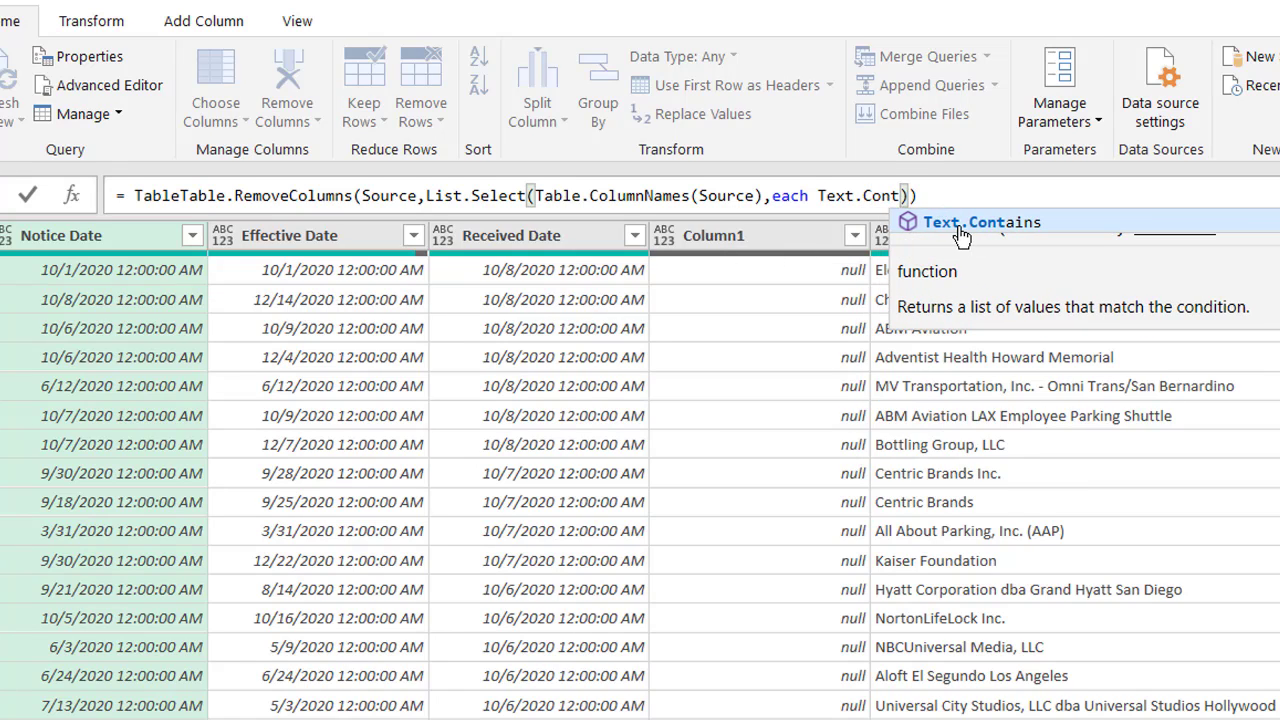
click(958, 226)
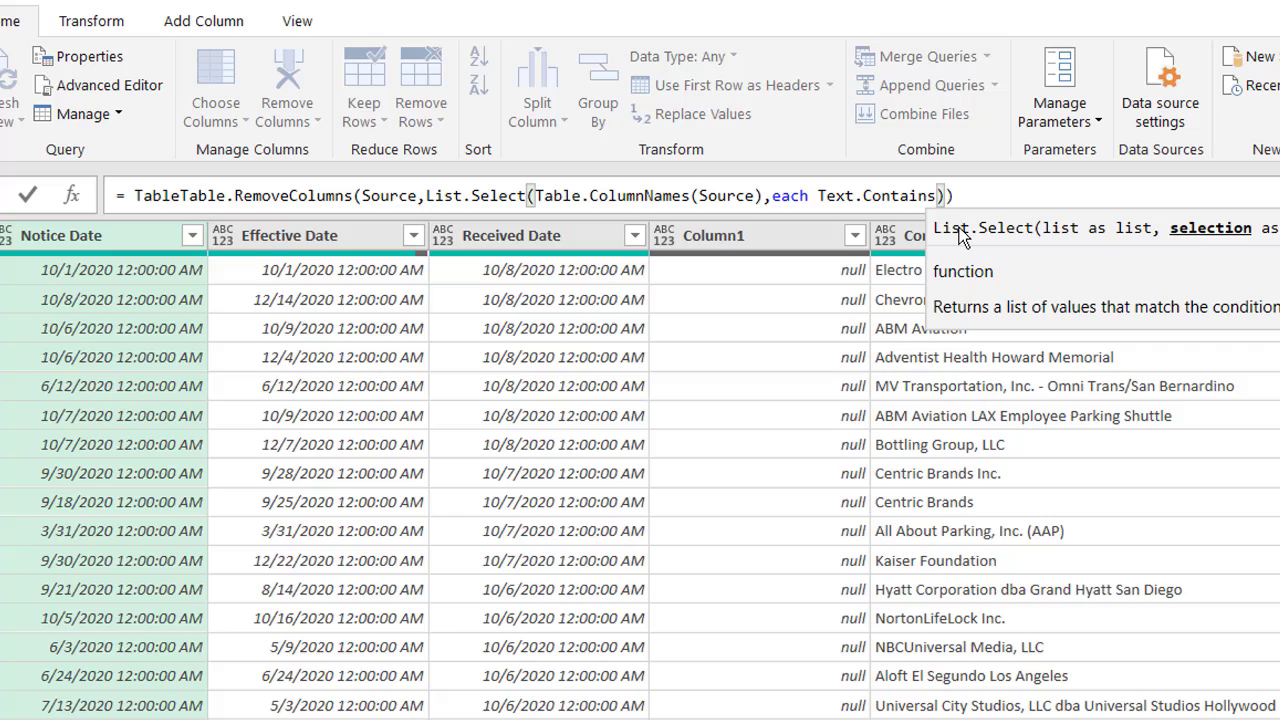
text(()
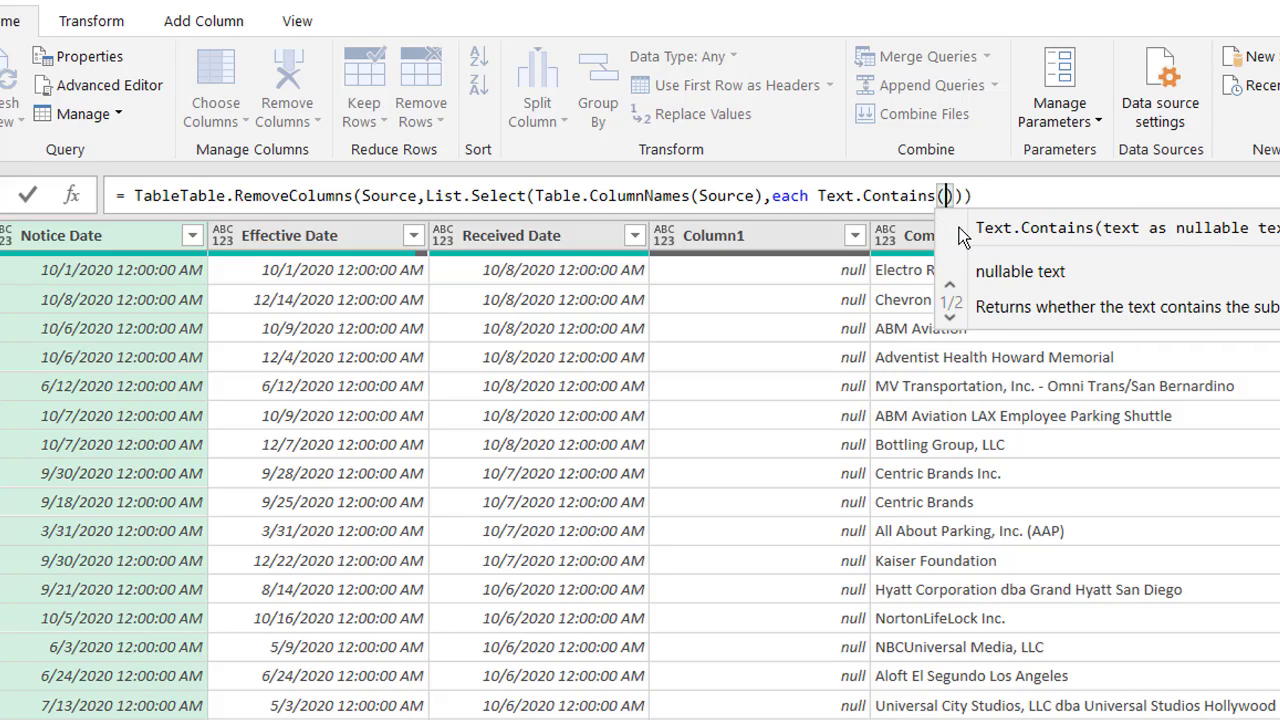
text(_)
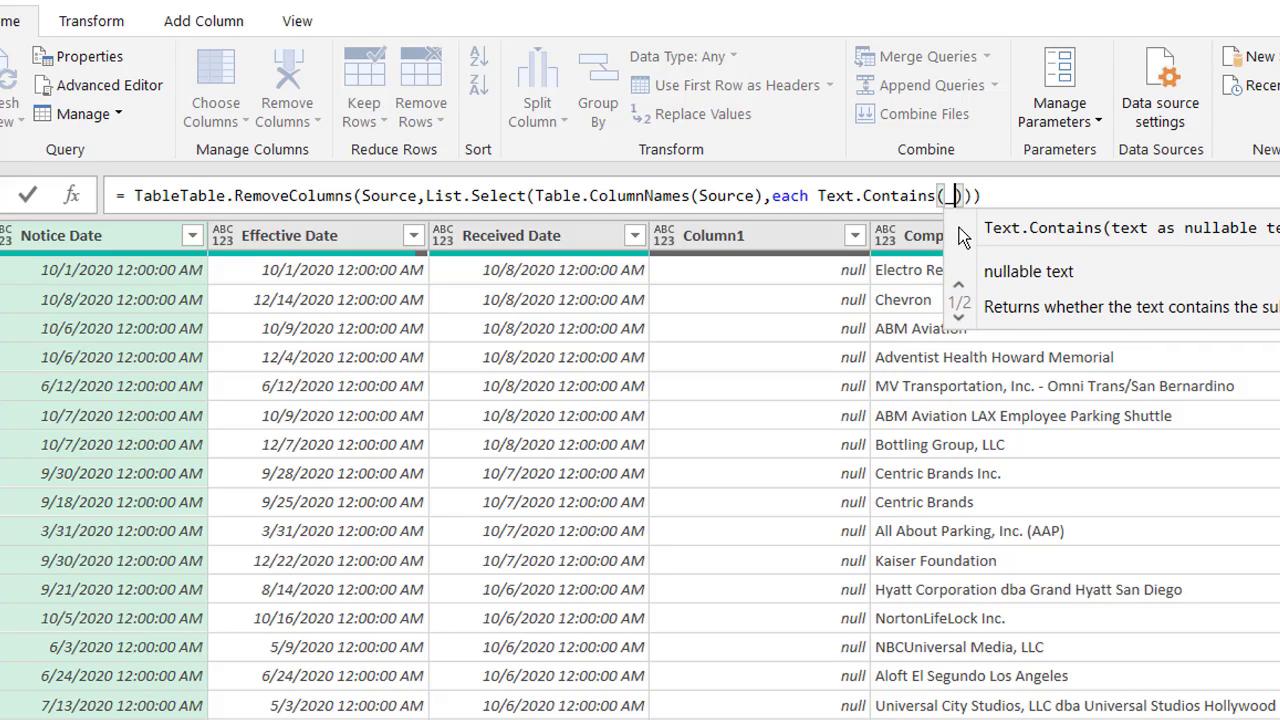
text(,)
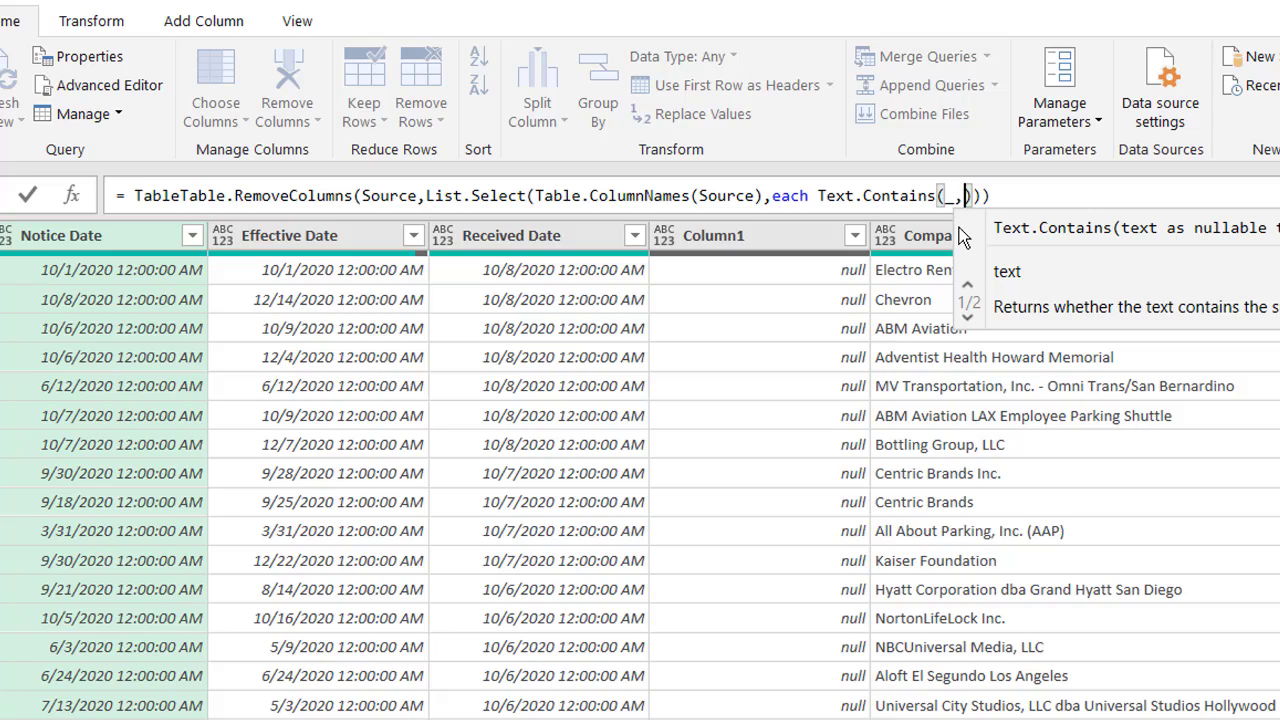
text("R)
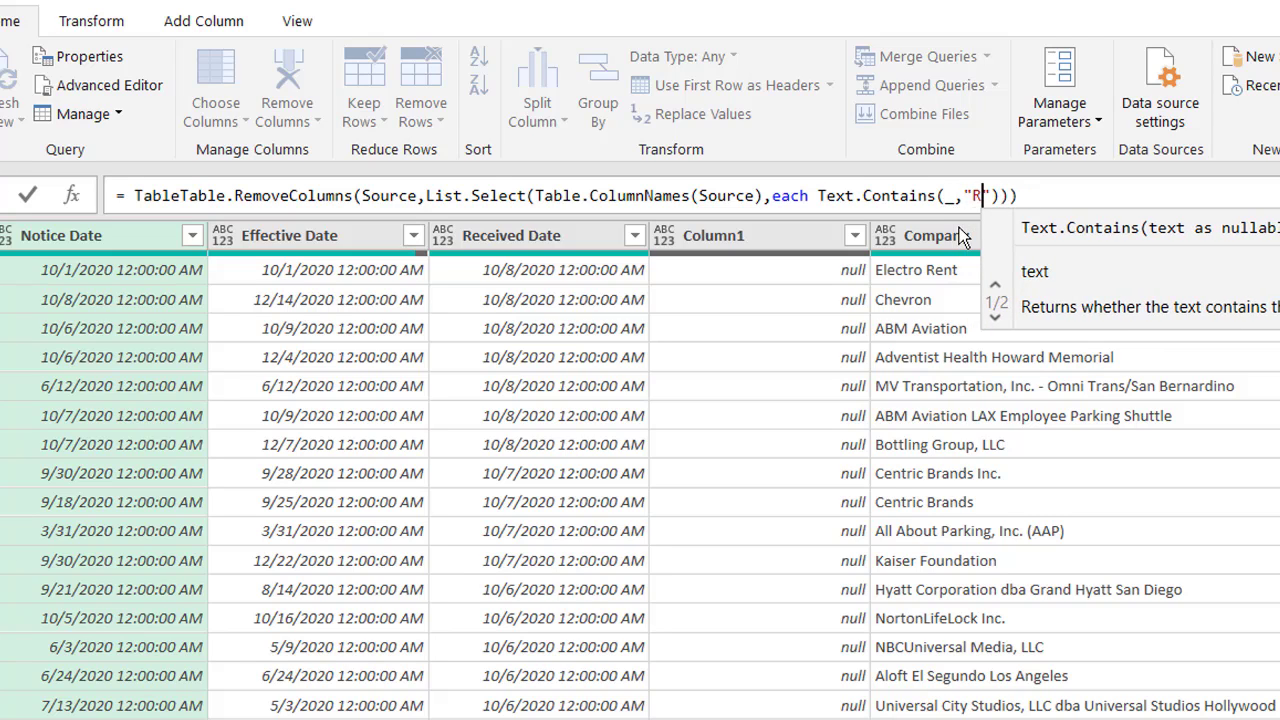
key(BackSpace)
text(Column)
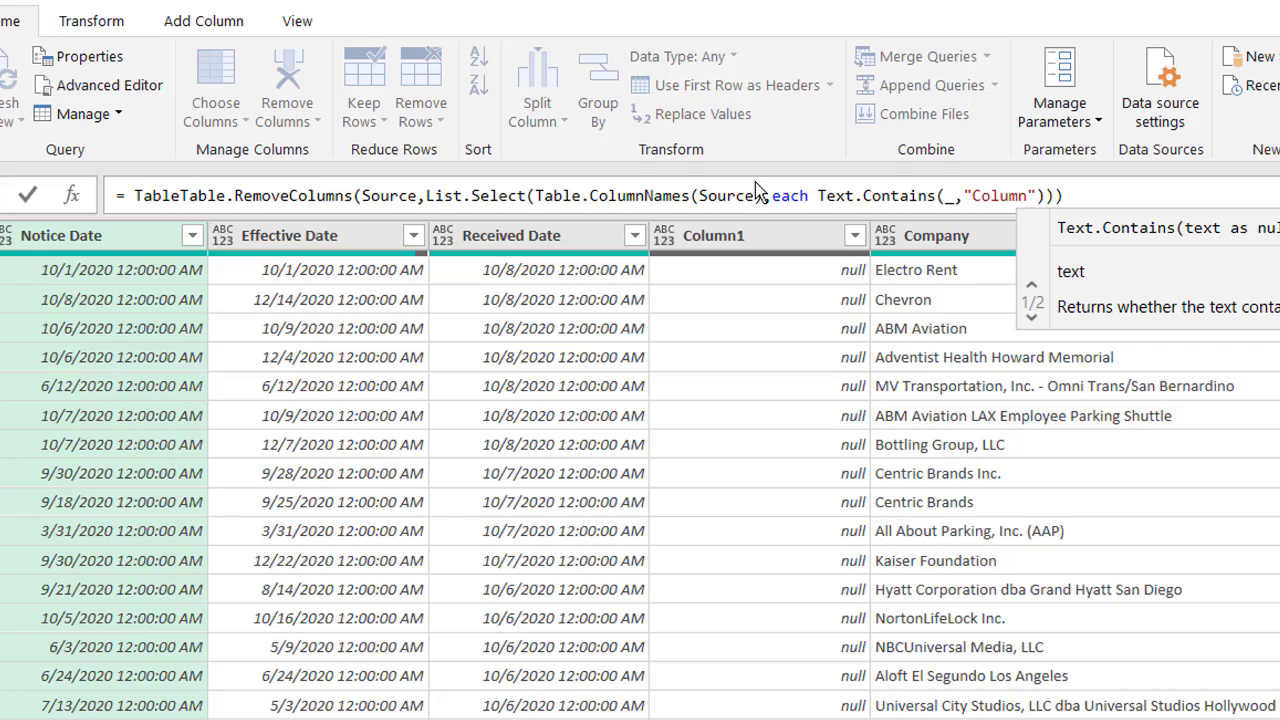
click(1072, 195)
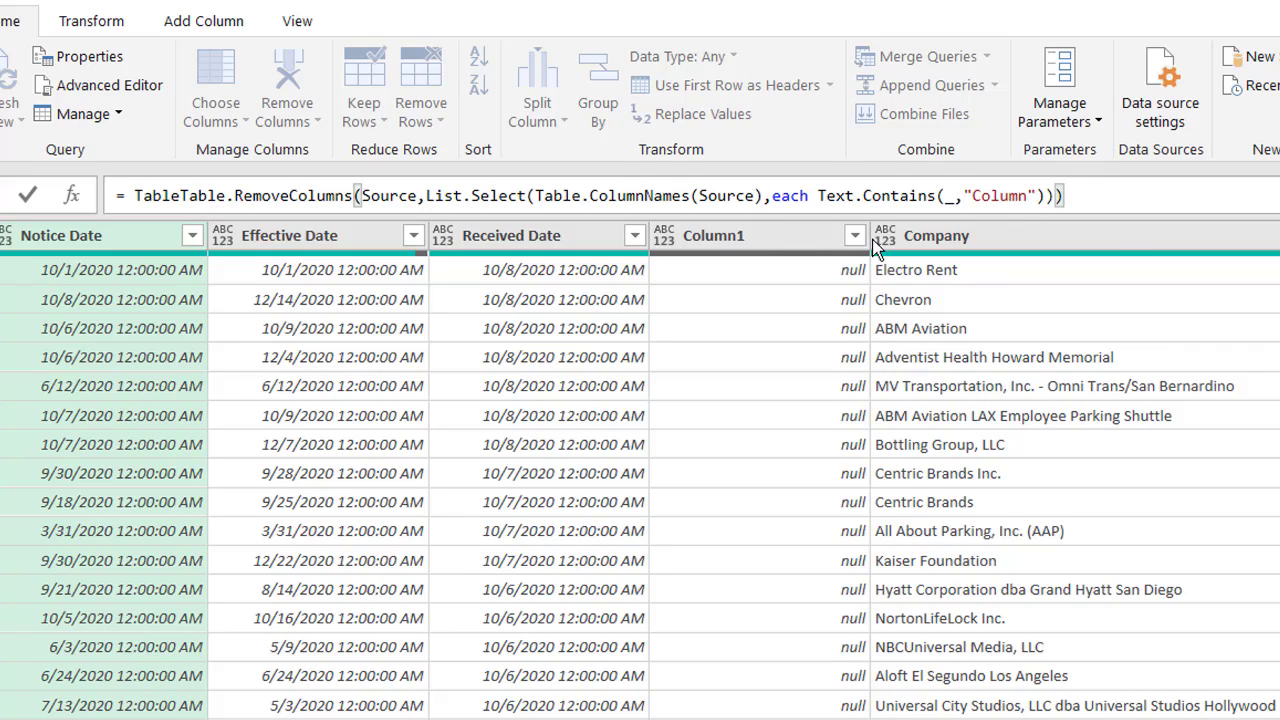
key(Return)
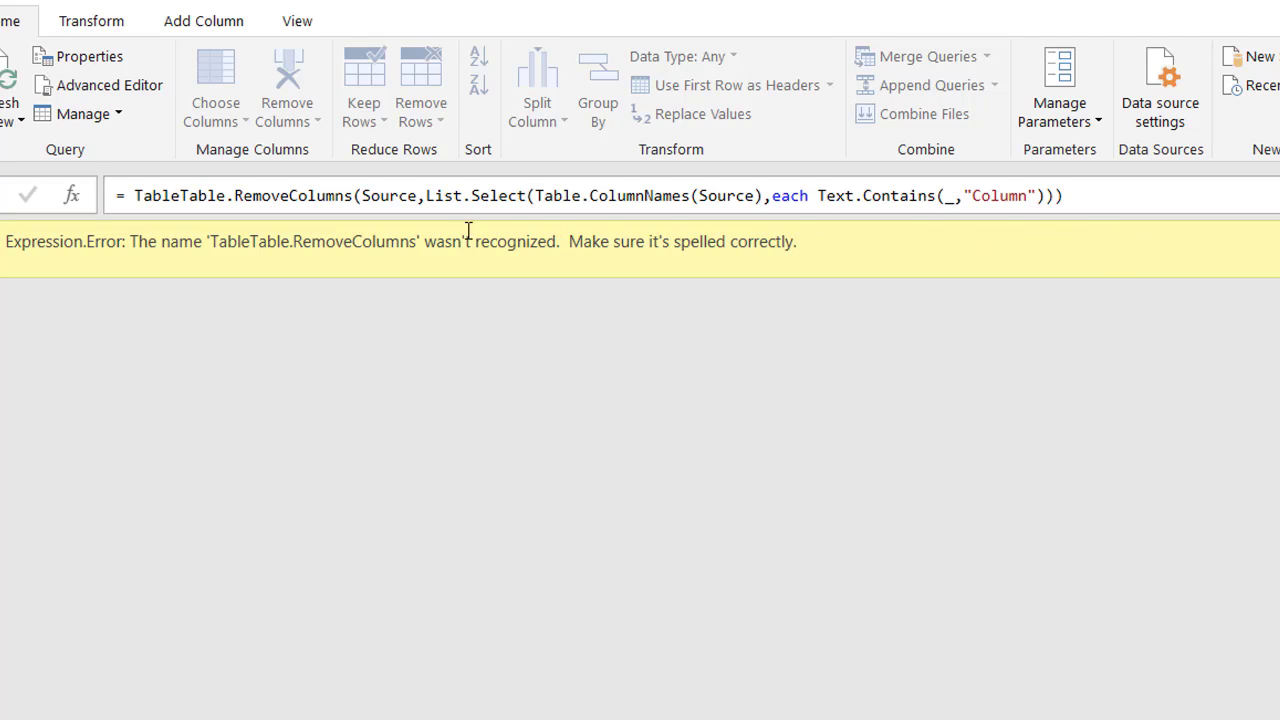
Step: Remove the doubled 'Table' prefix, commit the formula, and Close & Load the result to a new sheet
click(181, 199)
key(ctrl+shift+Left)
key(BackSpace)
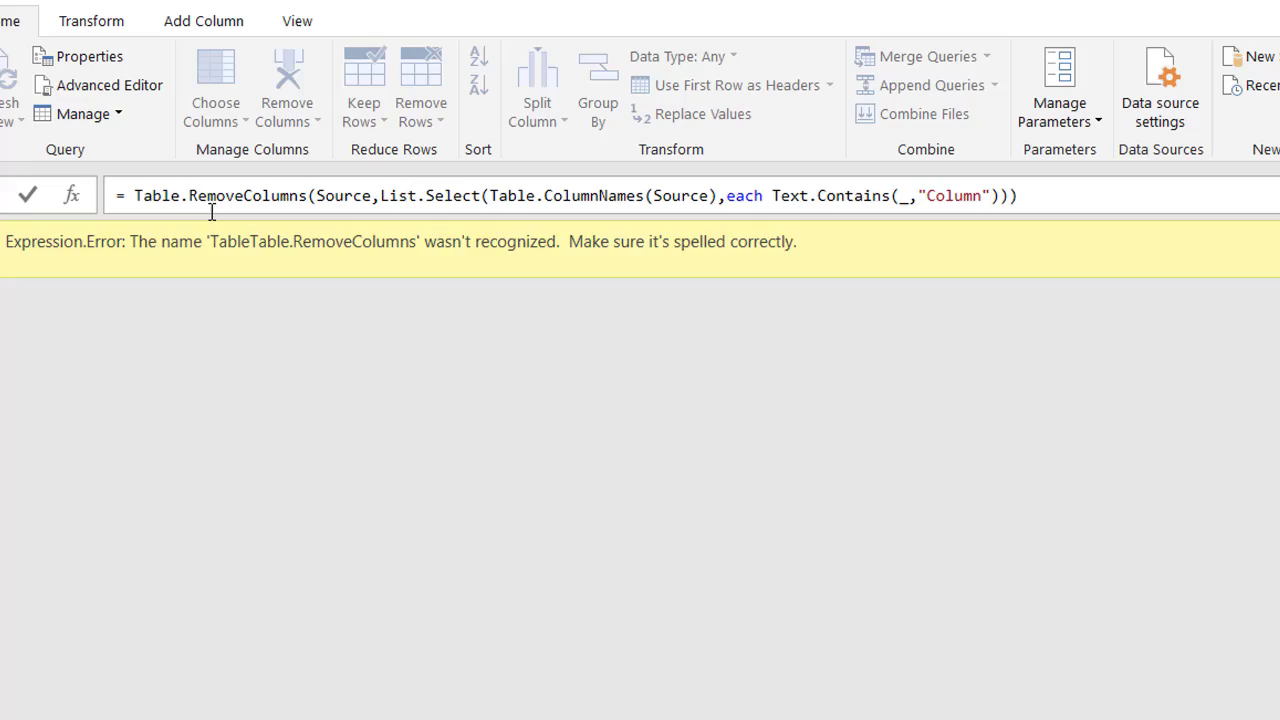
key(Return)
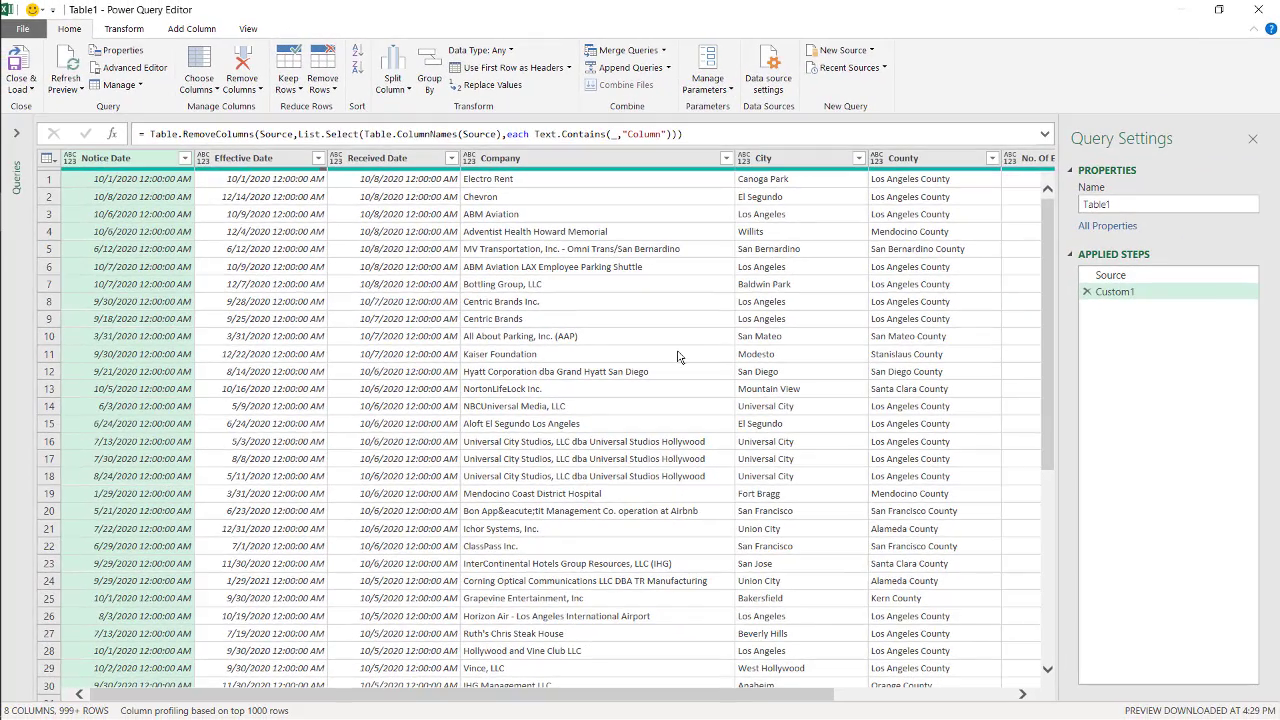
mouse_move(754, 699)
mouse_down()
mouse_move(935, 699)
mouse_move(754, 699)
mouse_up()
click(20, 60)
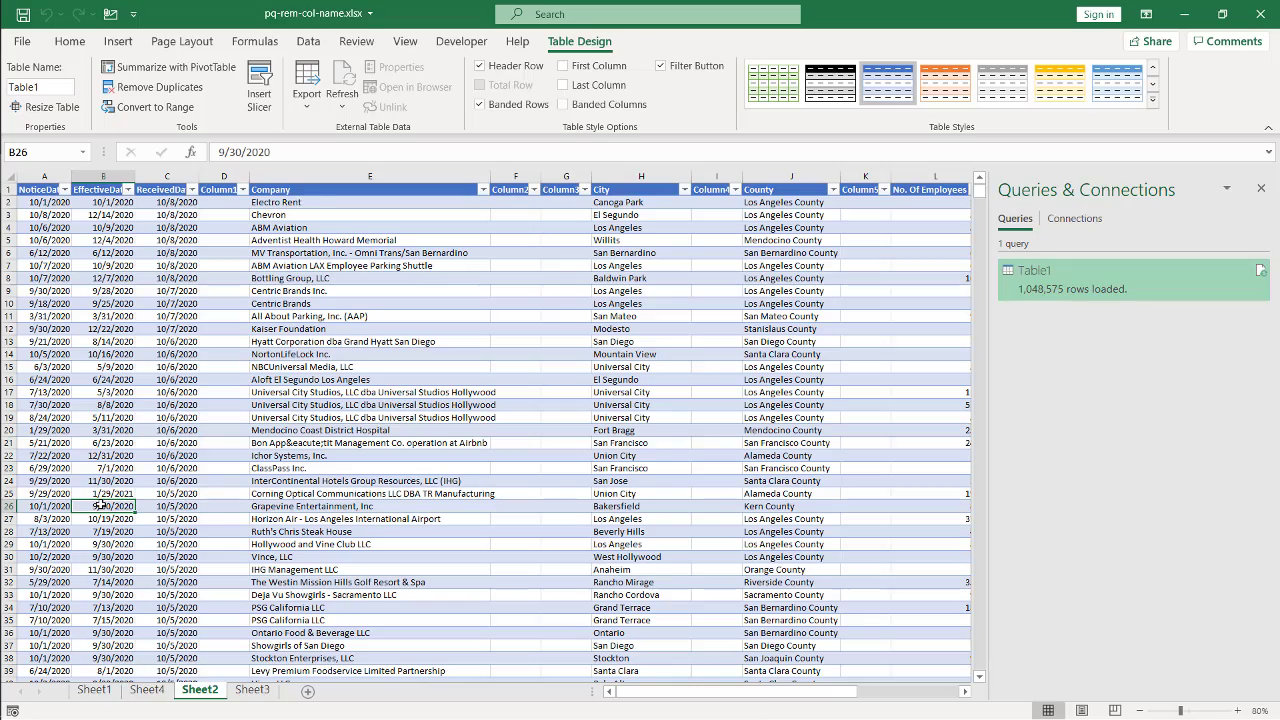
Step: Find the last filled Notice Date row (1181) and reopen the Table1 query for editing
key(Page_Down)
key(Page_Down)
key(Page_Down)
key(Page_Down)
key(Page_Down)
key(Page_Down)
key(Page_Down)
key(Page_Down)
key(Page_Down)
key(Page_Down)
key(Page_Down)
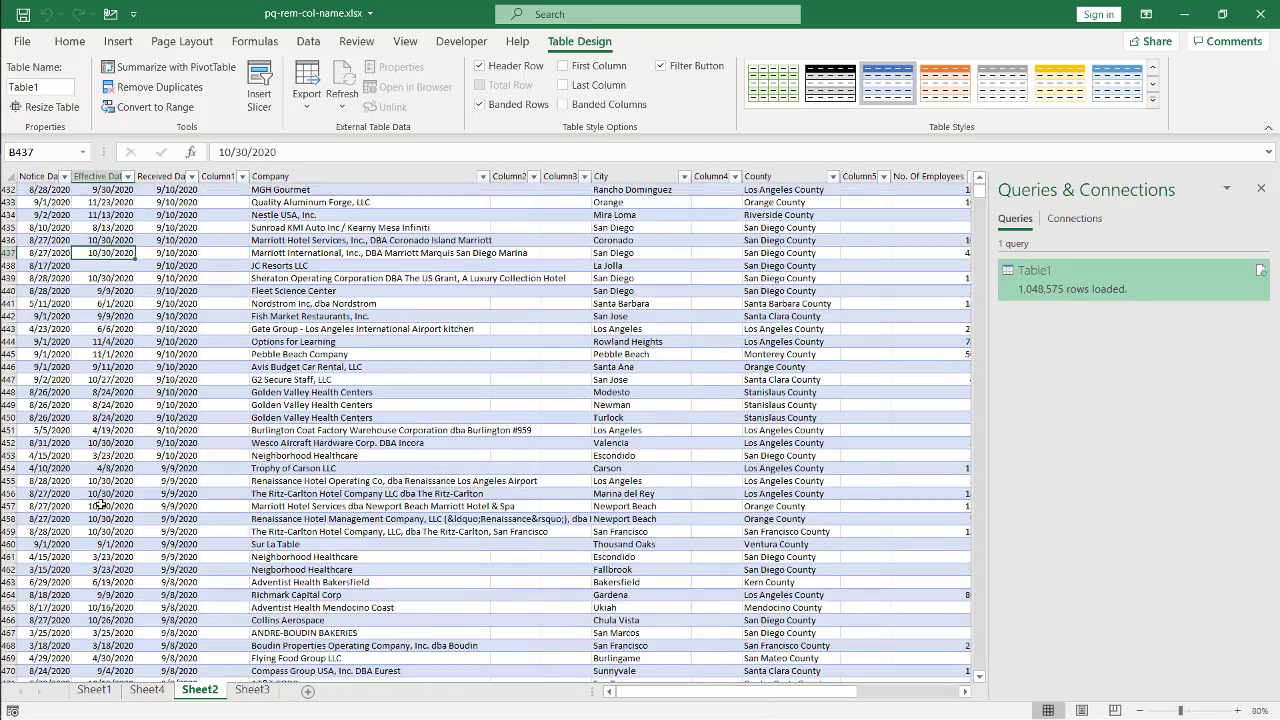
scroll(100, 505, down, 7)
click(46, 544)
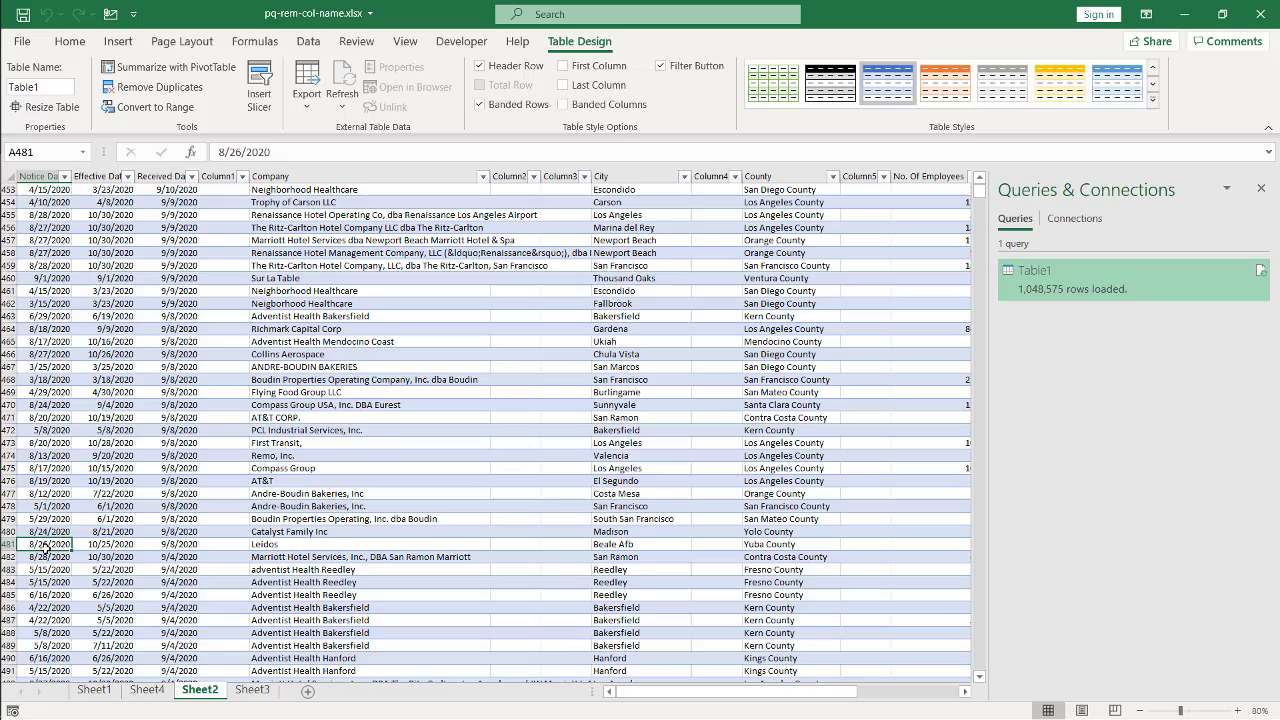
key(ctrl+Down)
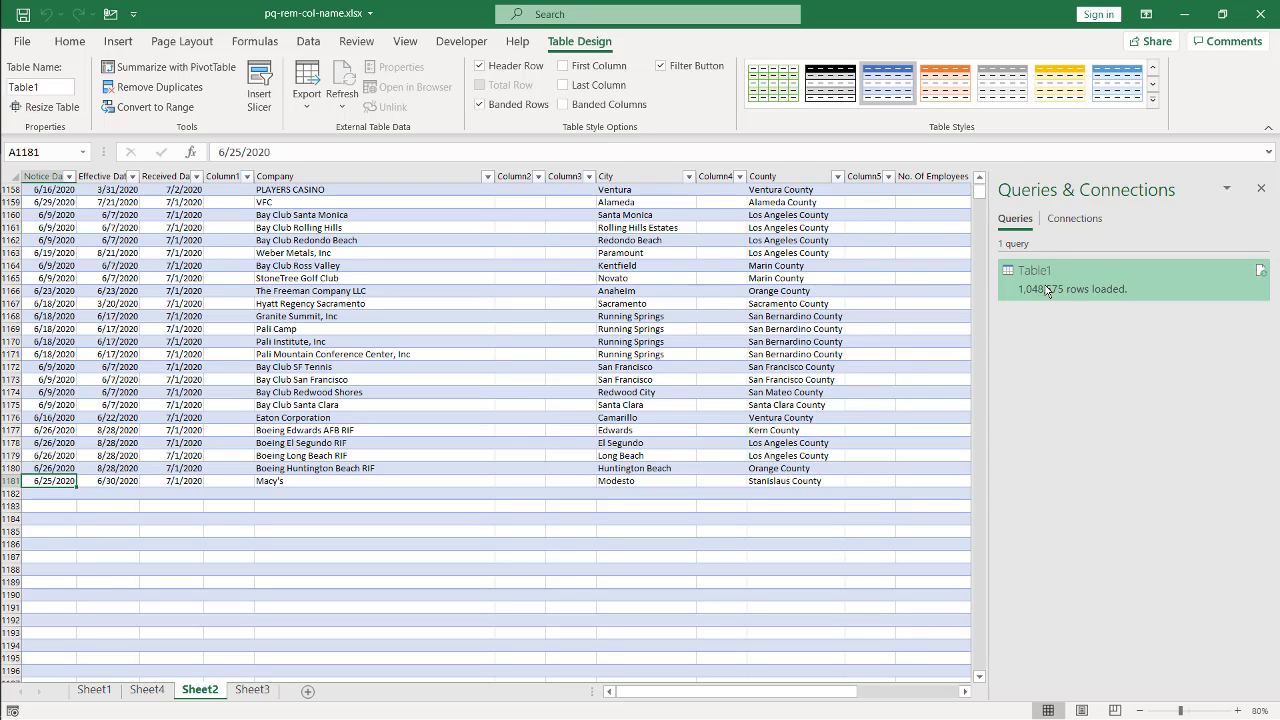
click(1052, 289)
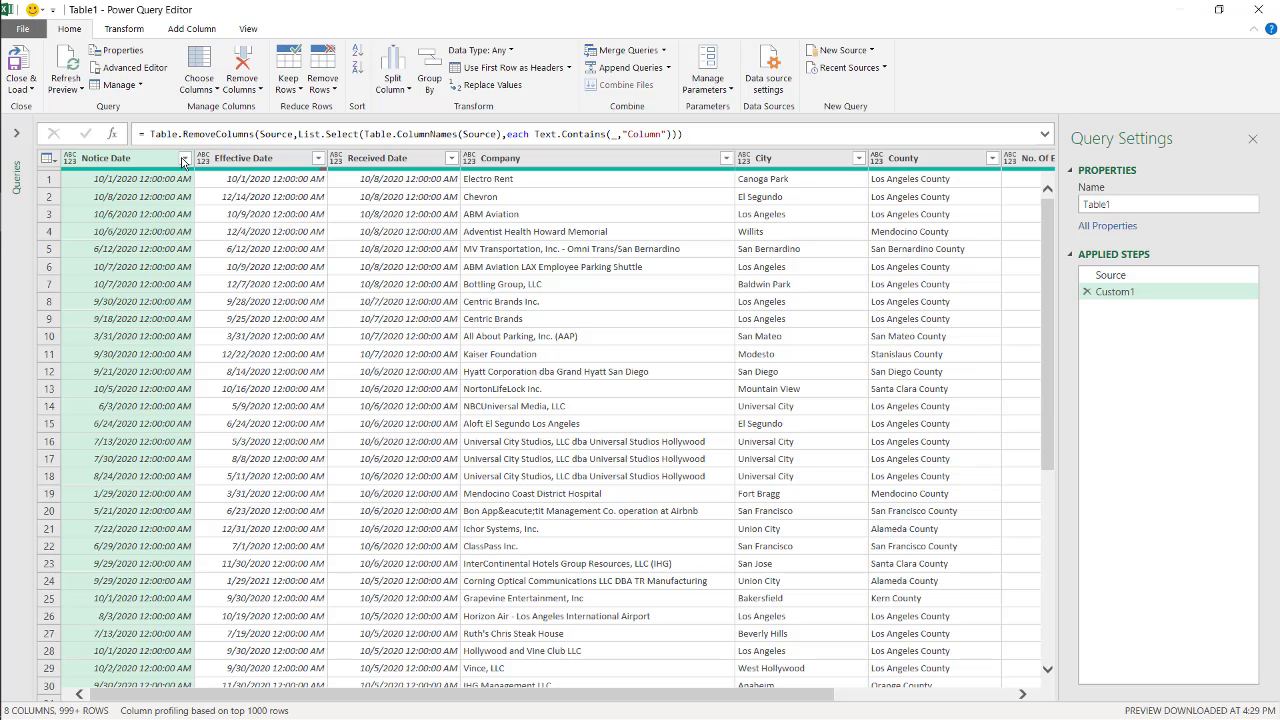
Step: Remove empty Notice Date rows and load the 1,180-row result back to Excel
click(185, 159)
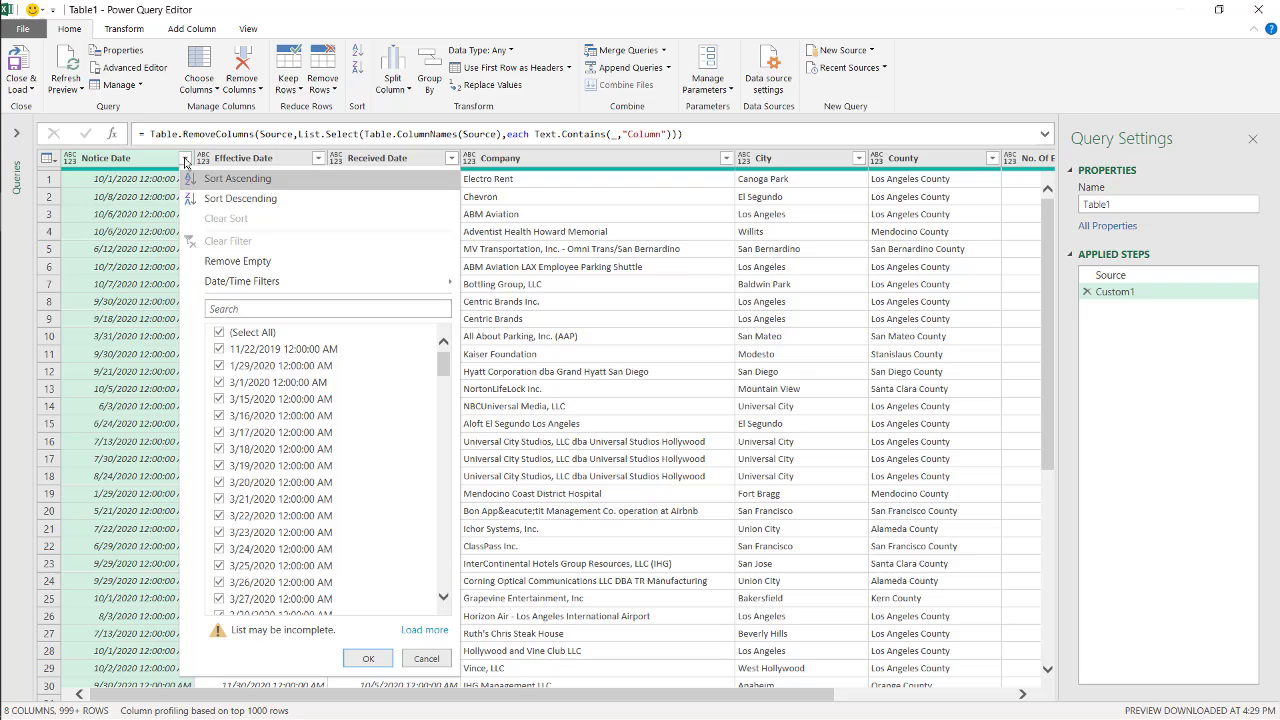
click(270, 264)
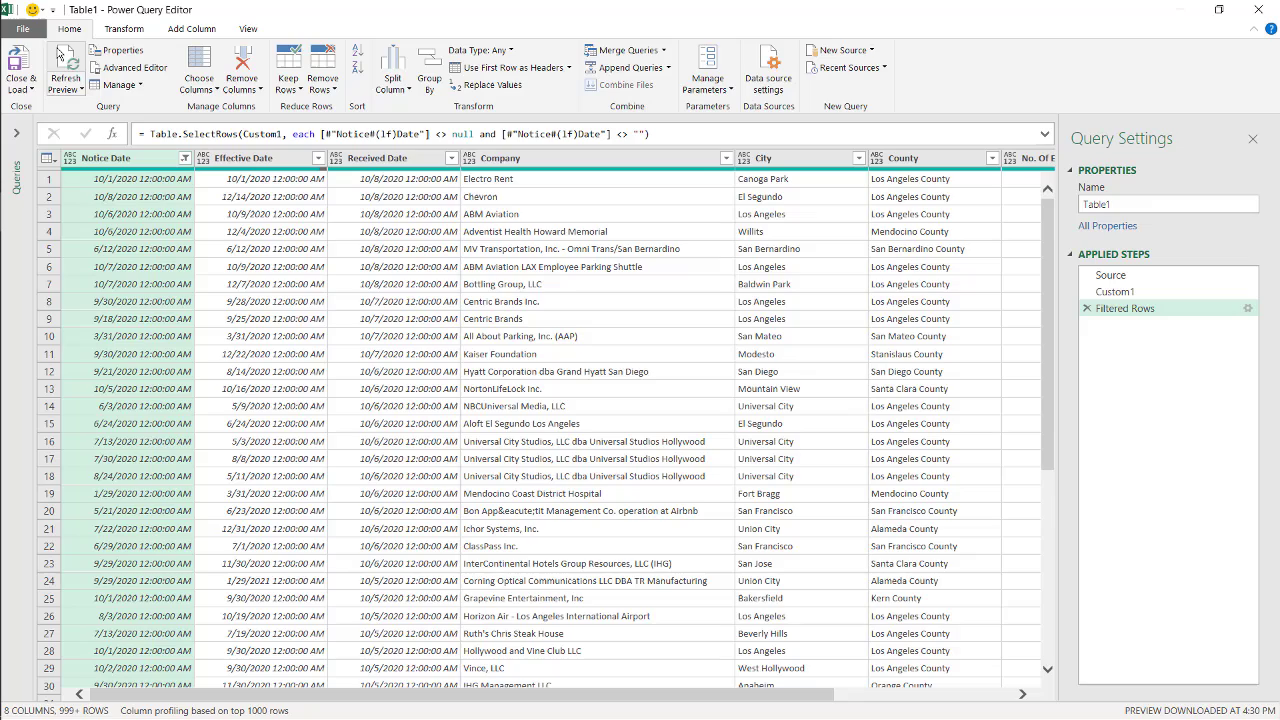
click(21, 60)
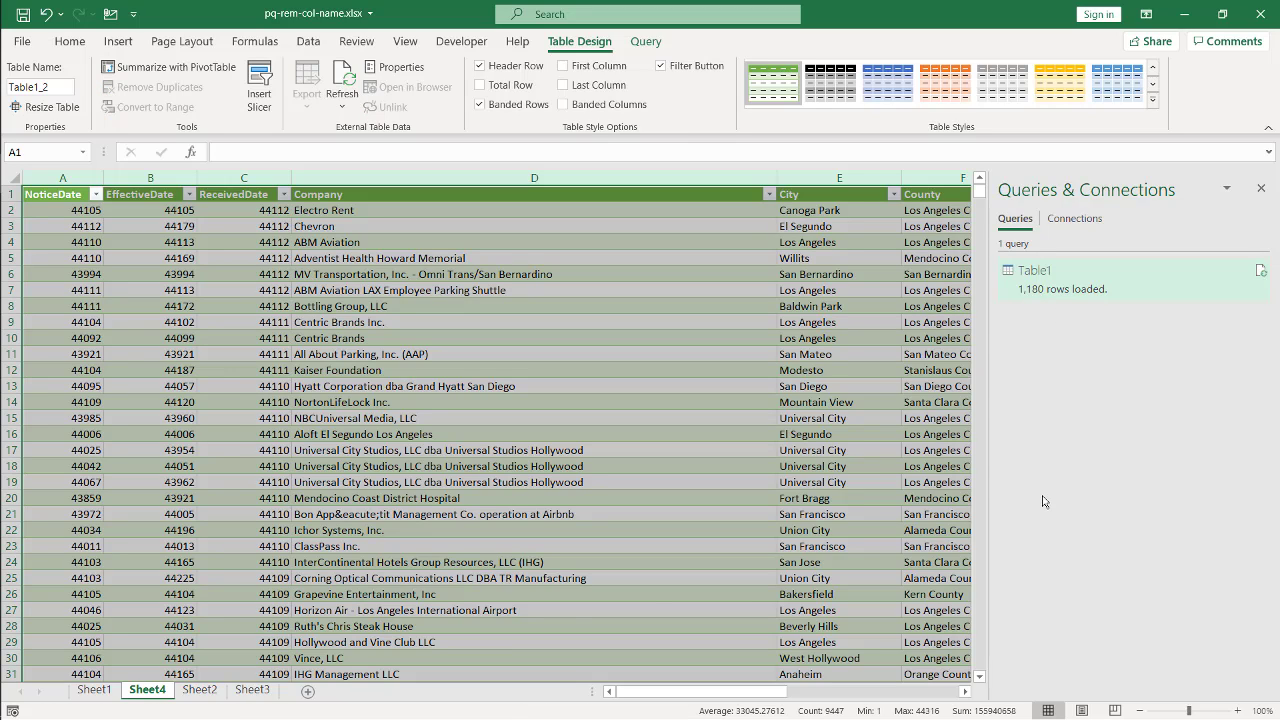
Step: On Sheet3, close the queries pane and inspect the Column1–Column3 and Misc1–Misc3 headers
click(255, 690)
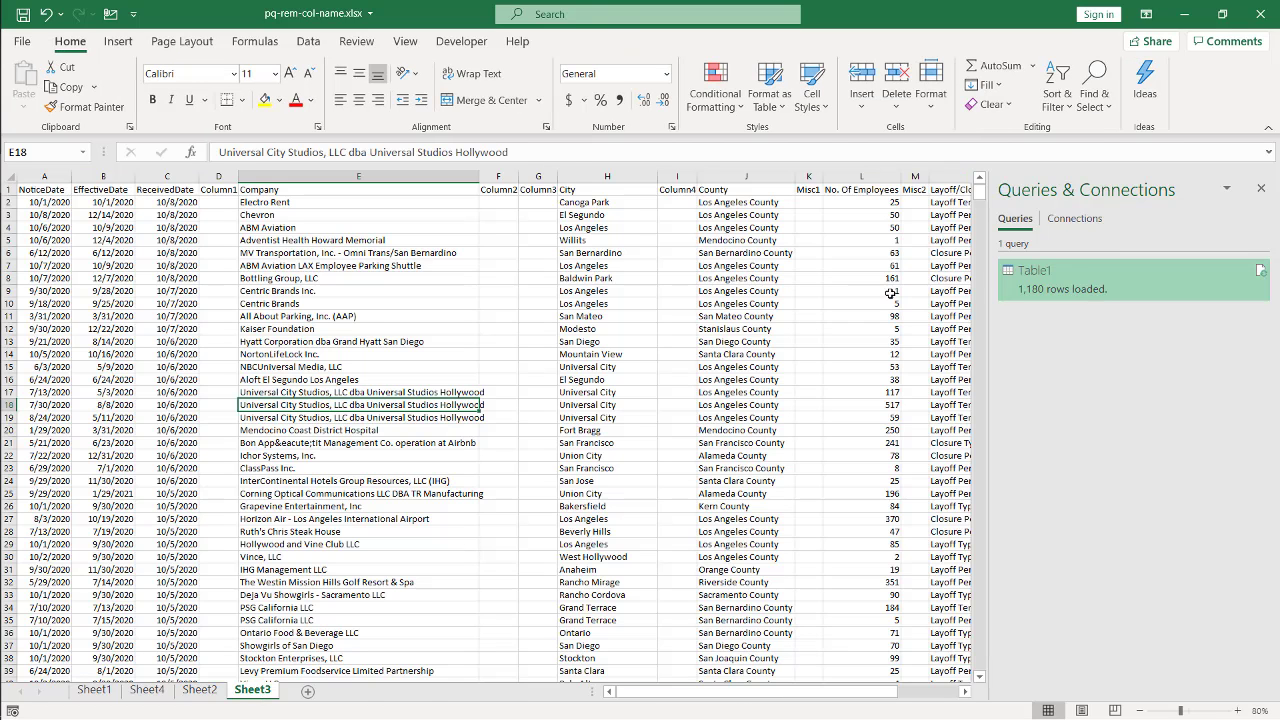
click(1262, 189)
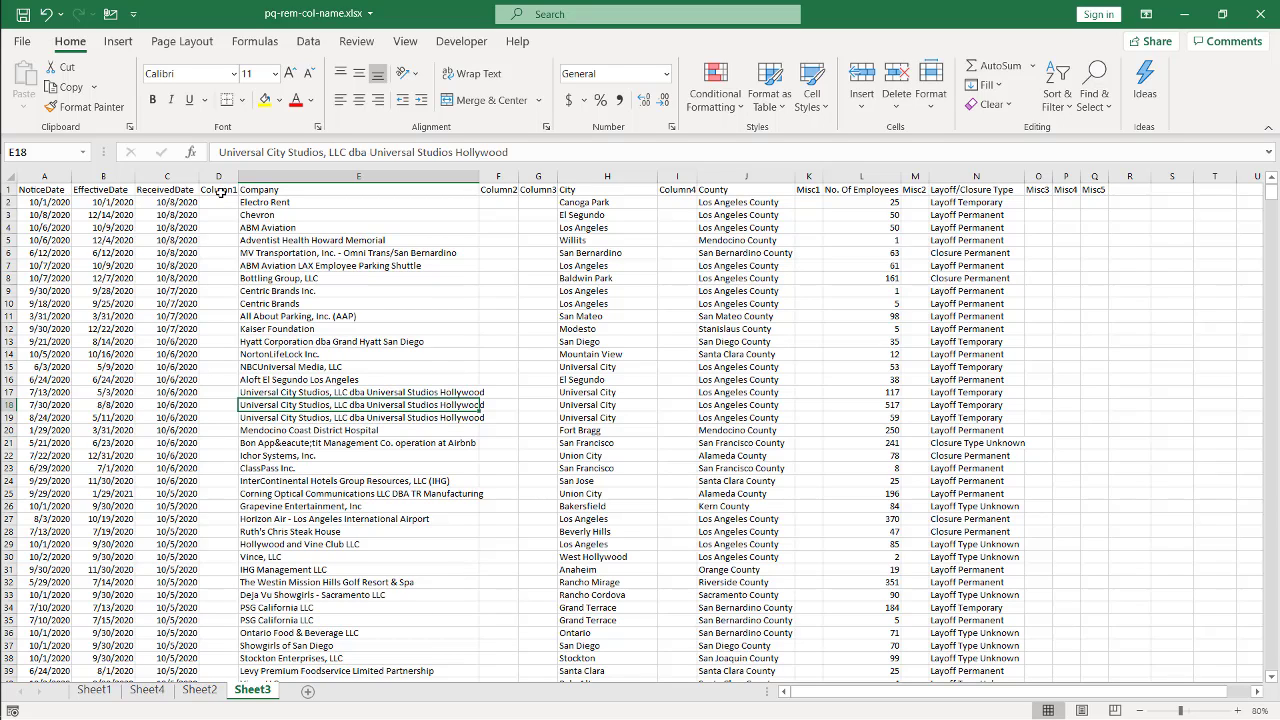
click(221, 191)
click(493, 190)
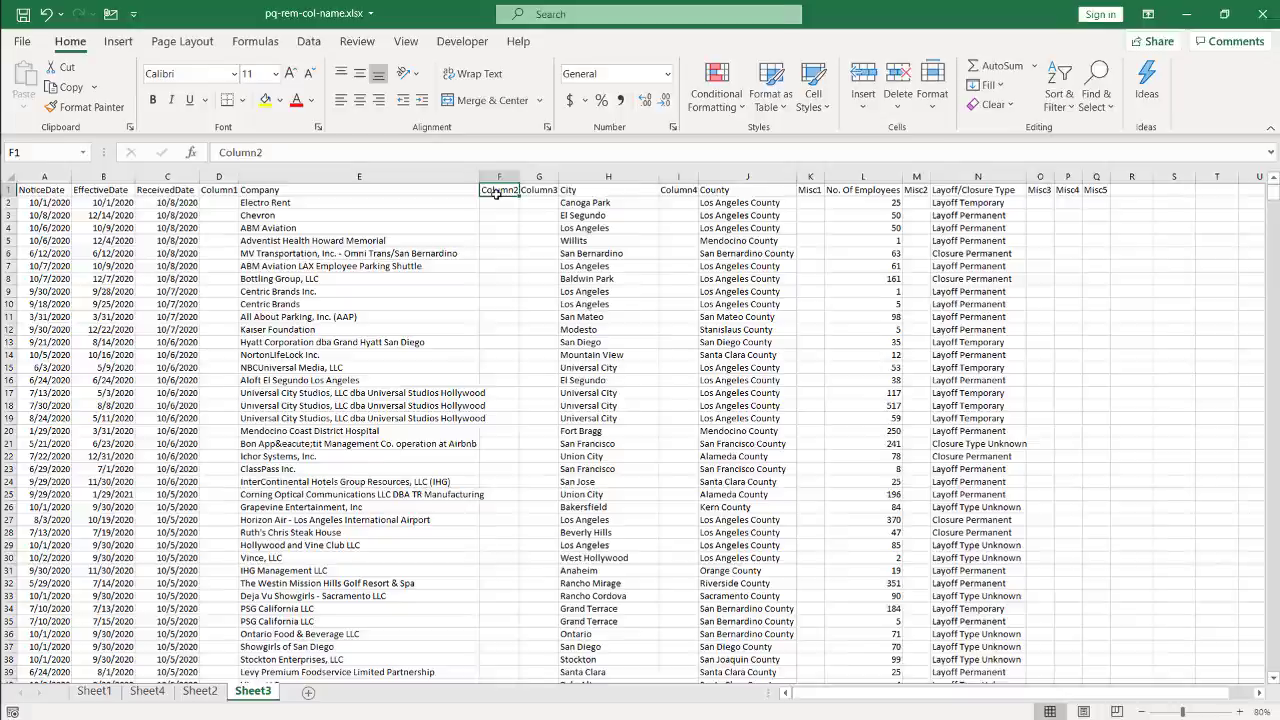
click(538, 190)
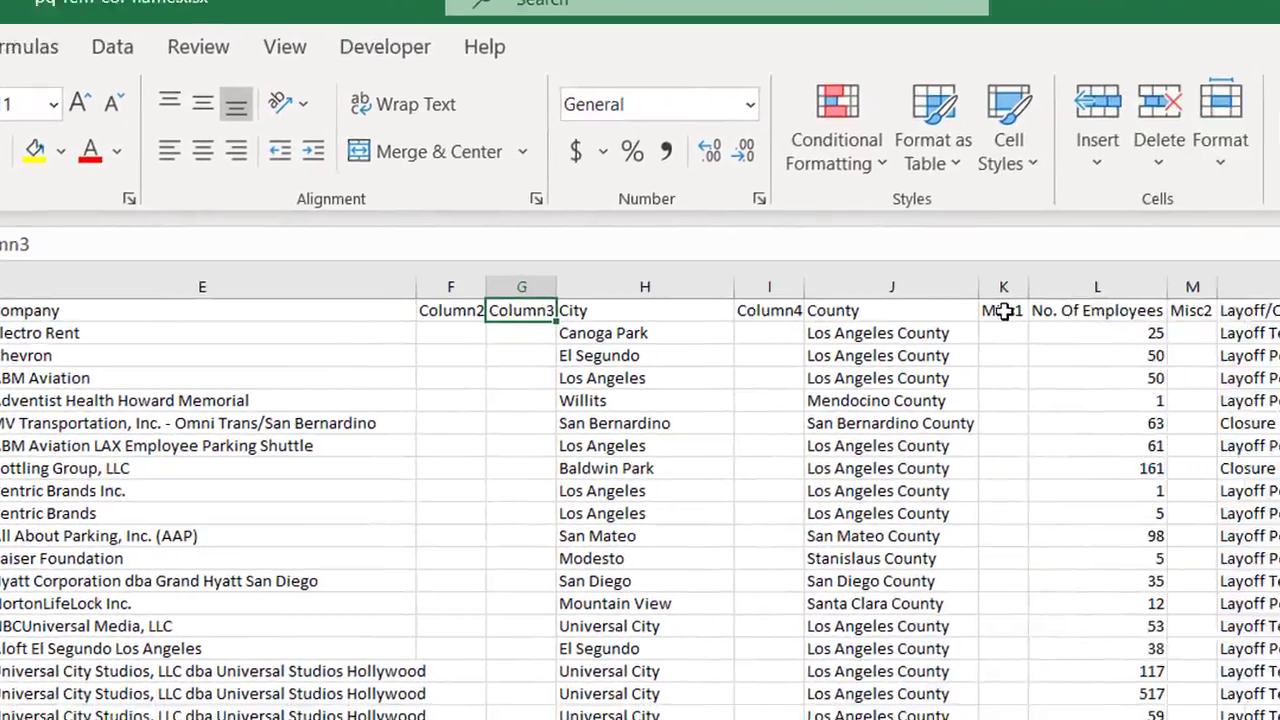
click(694, 291)
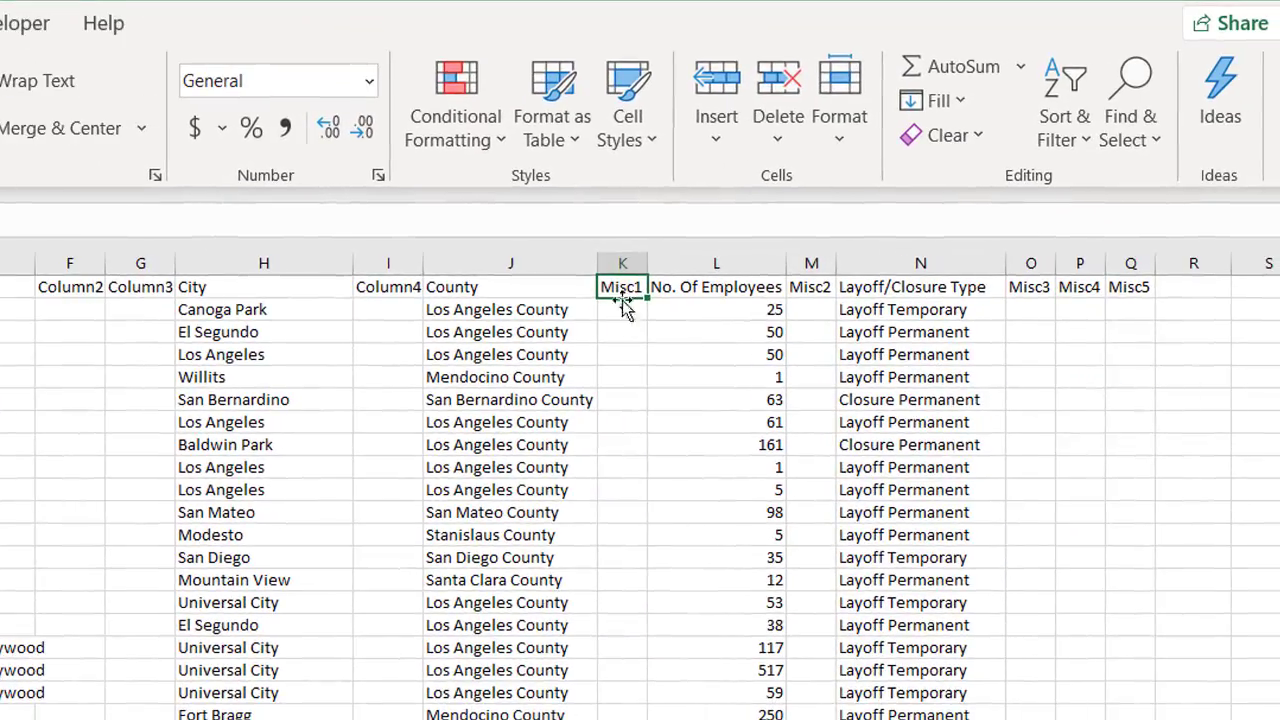
click(813, 287)
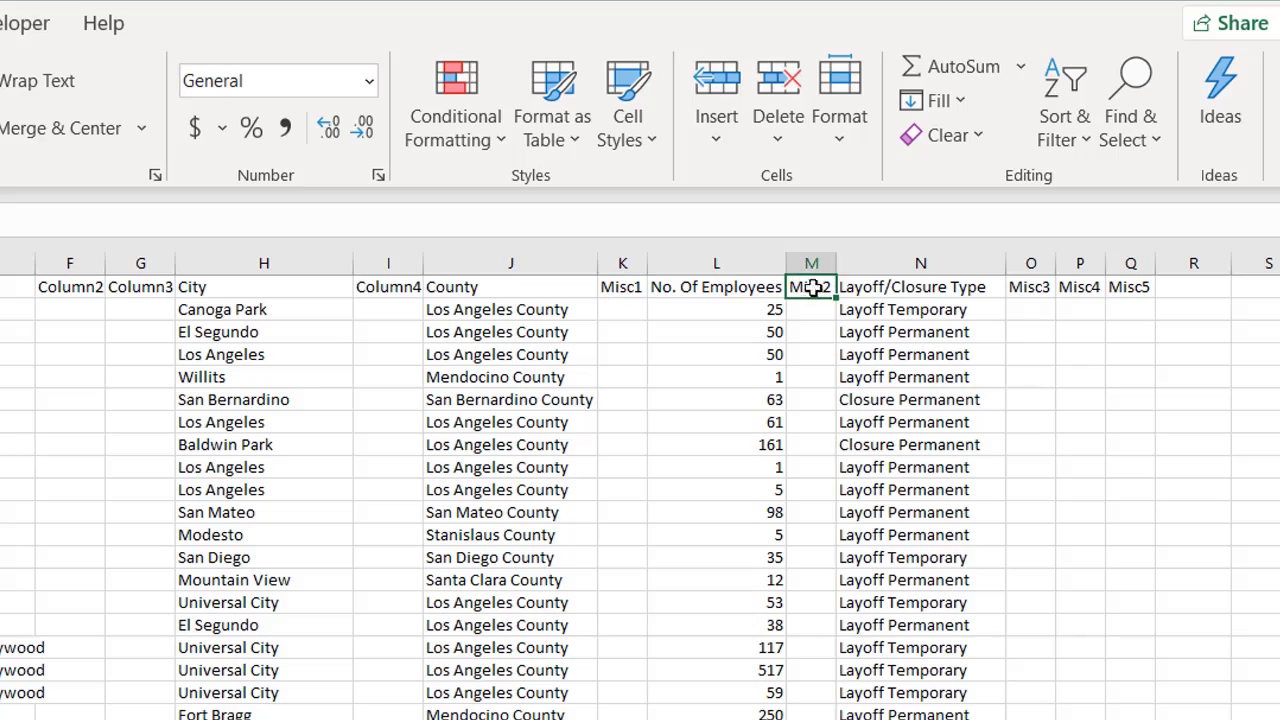
click(1040, 287)
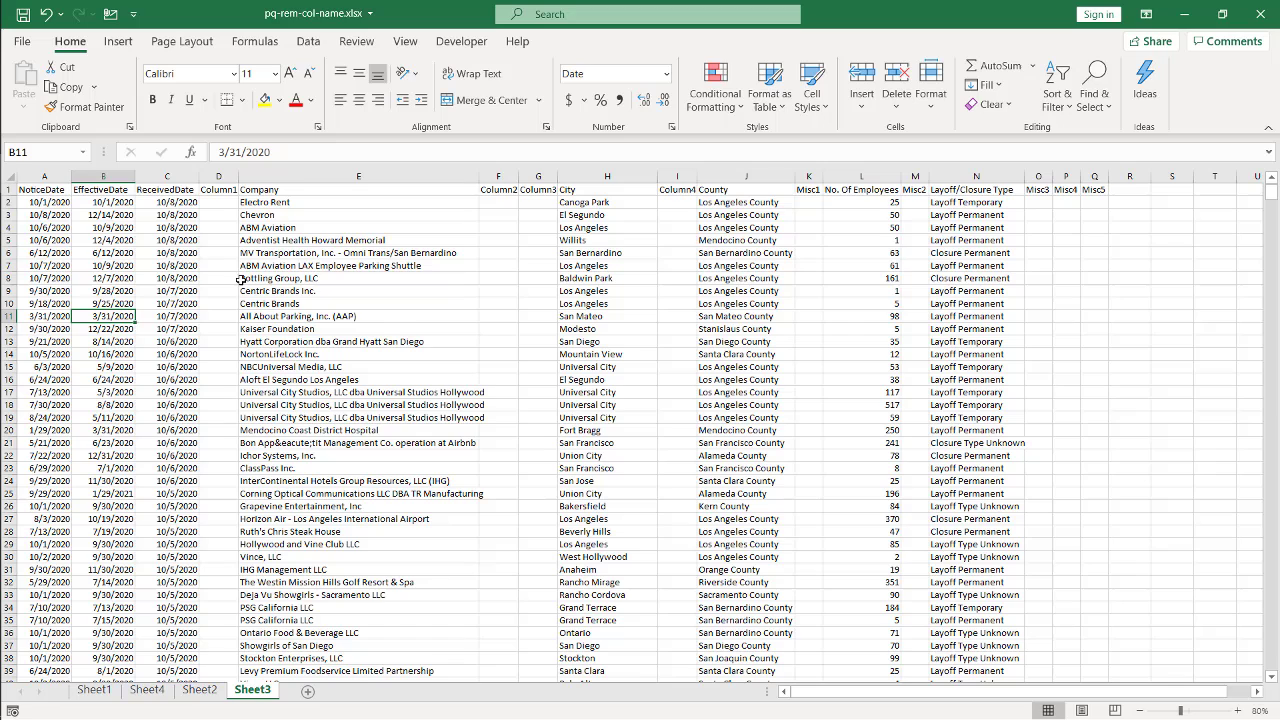
Step: Create a Power Query table from Sheet3's range $A$1:$Q$1181 with headers
click(314, 42)
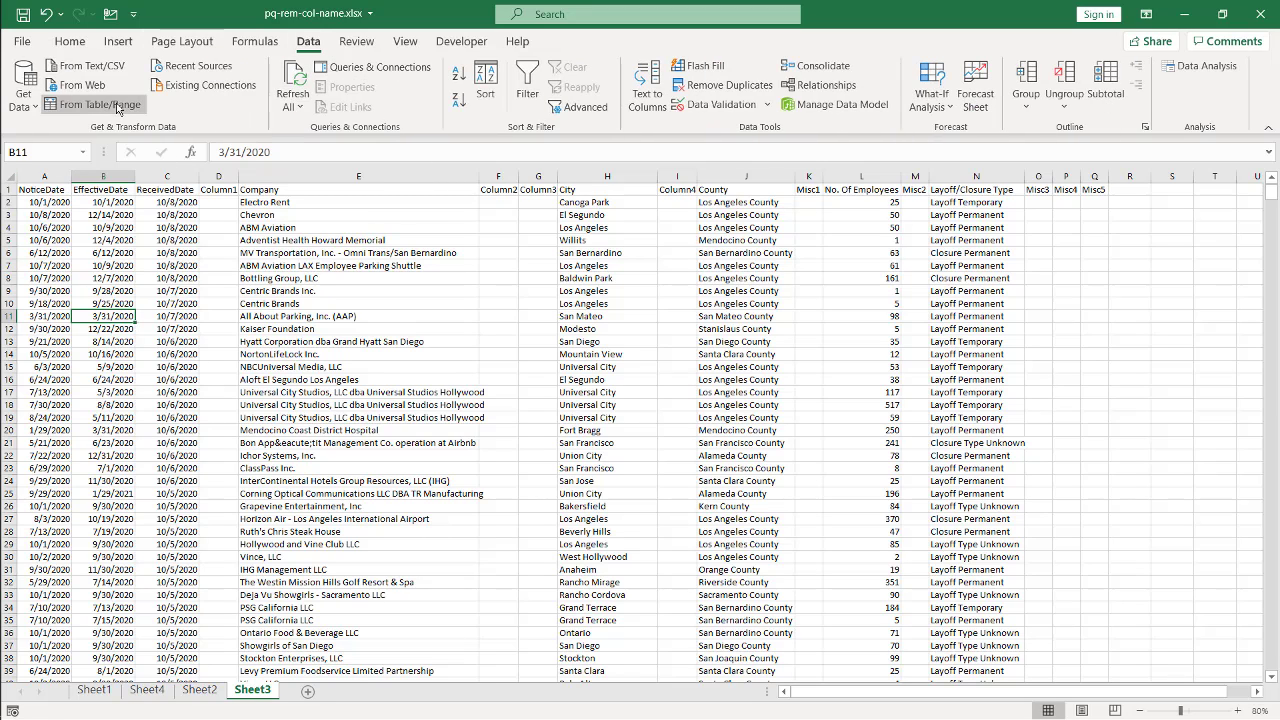
click(116, 105)
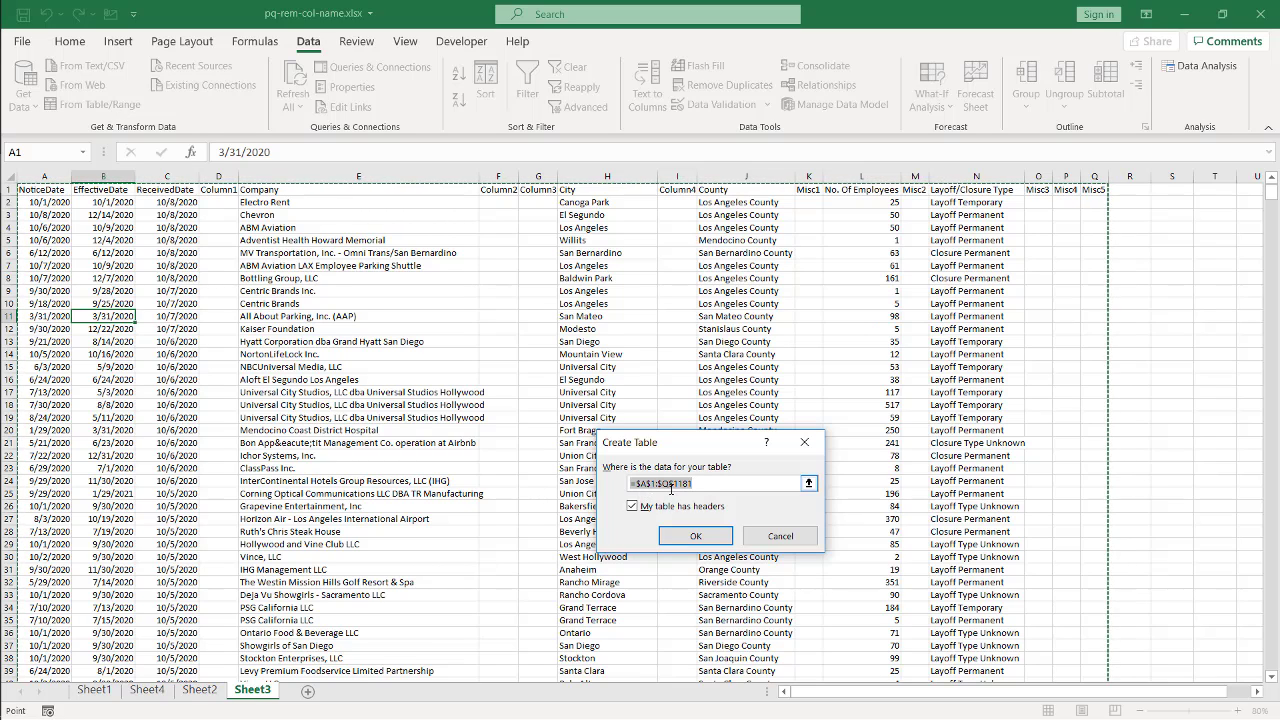
click(696, 538)
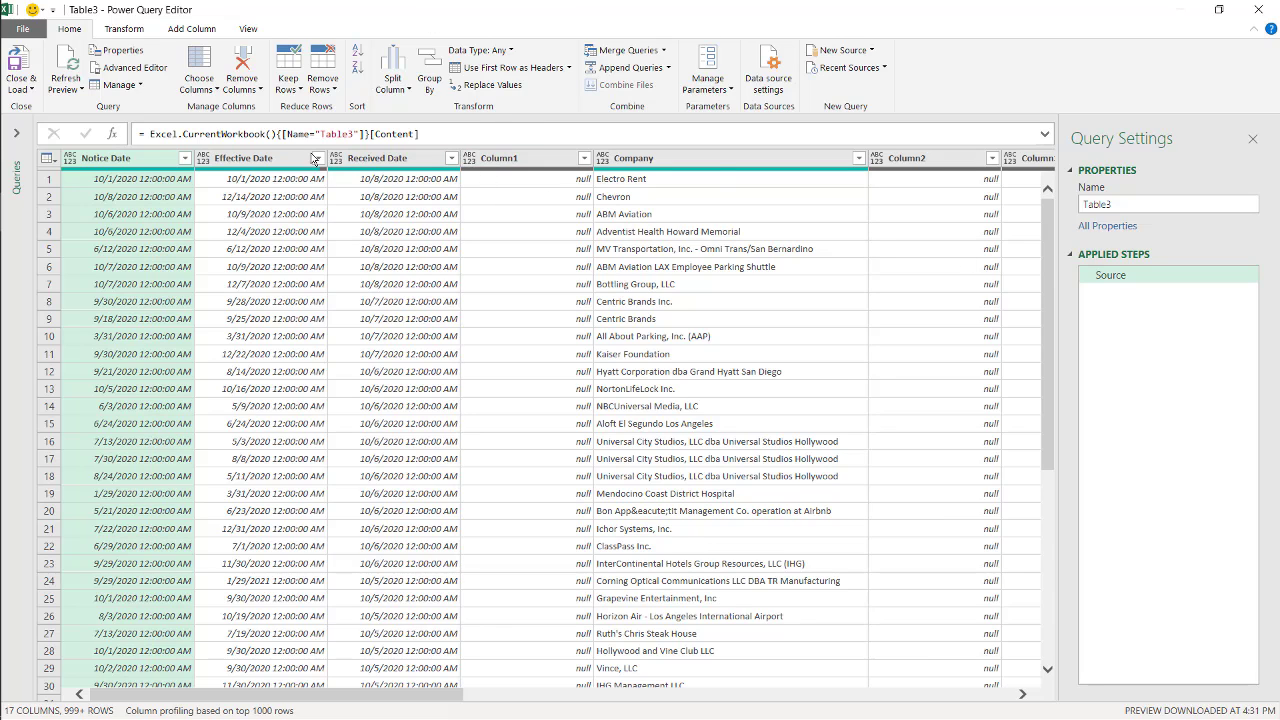
Step: Begin a custom step formula Table.RemoveColumns(Source, List.Select(Table.ColumnNames(Source) using autocomplete
click(113, 133)
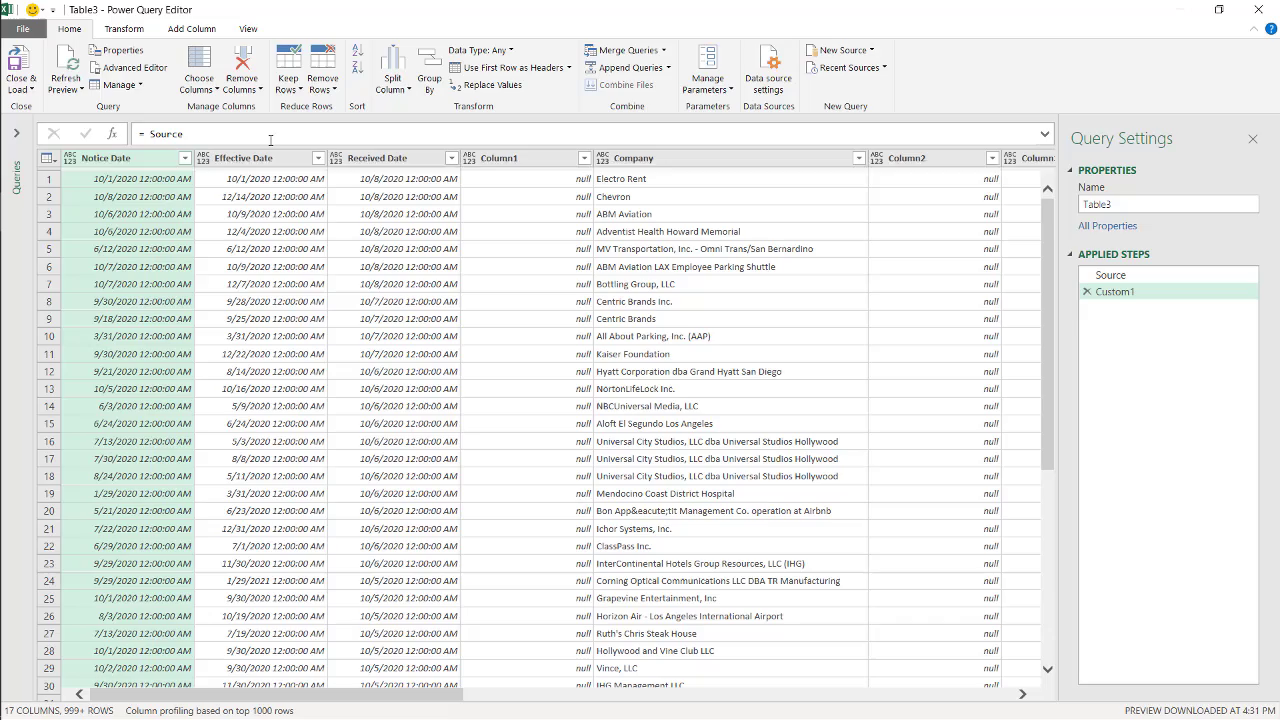
double_click(165, 133)
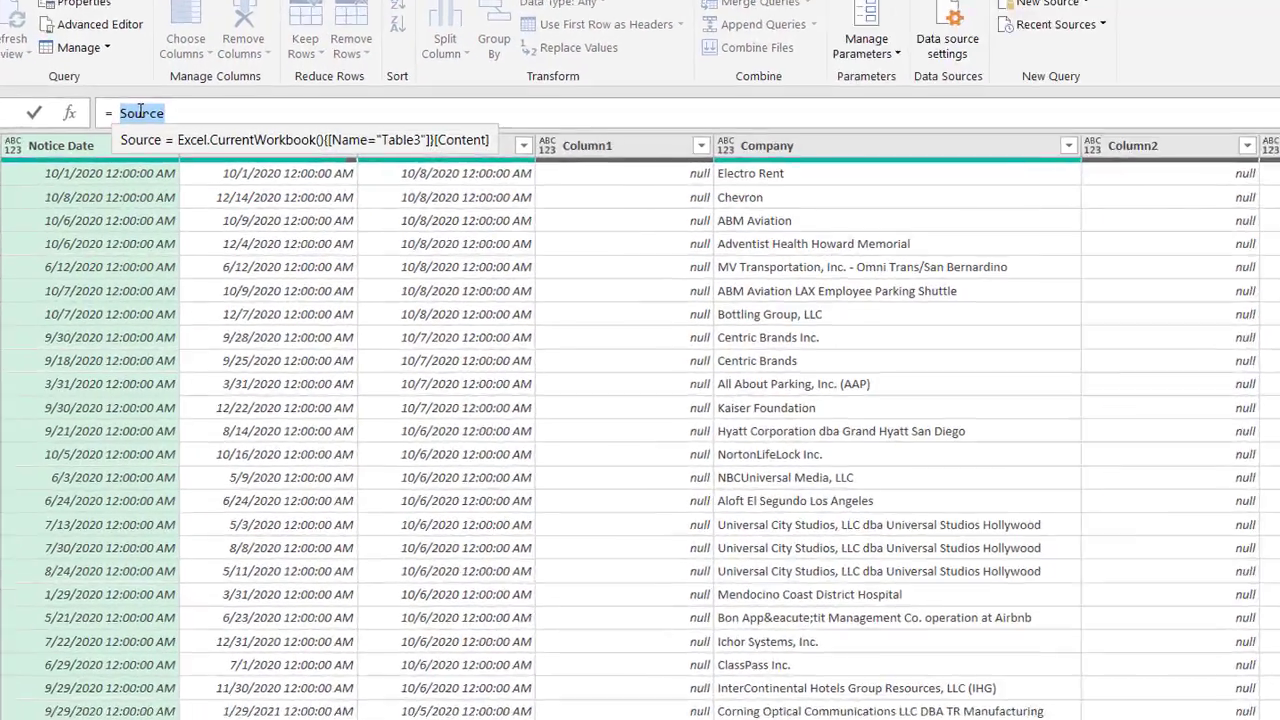
text(Table)
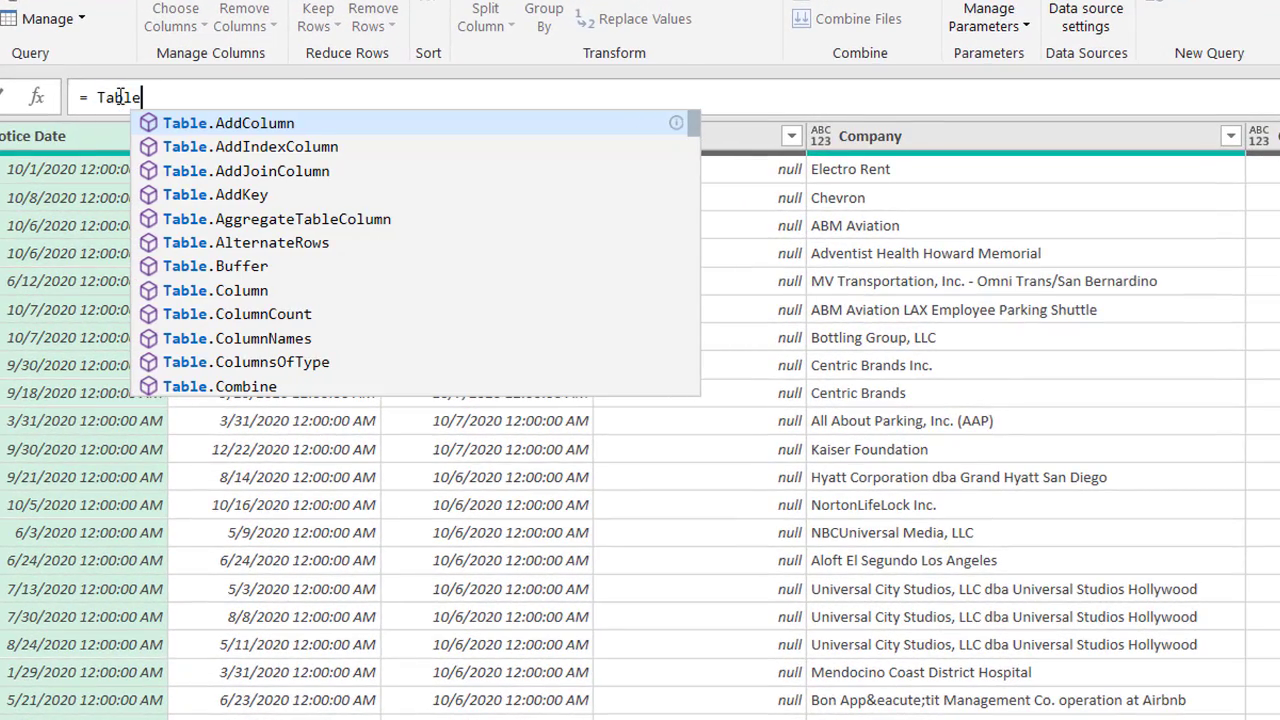
text(.Remove)
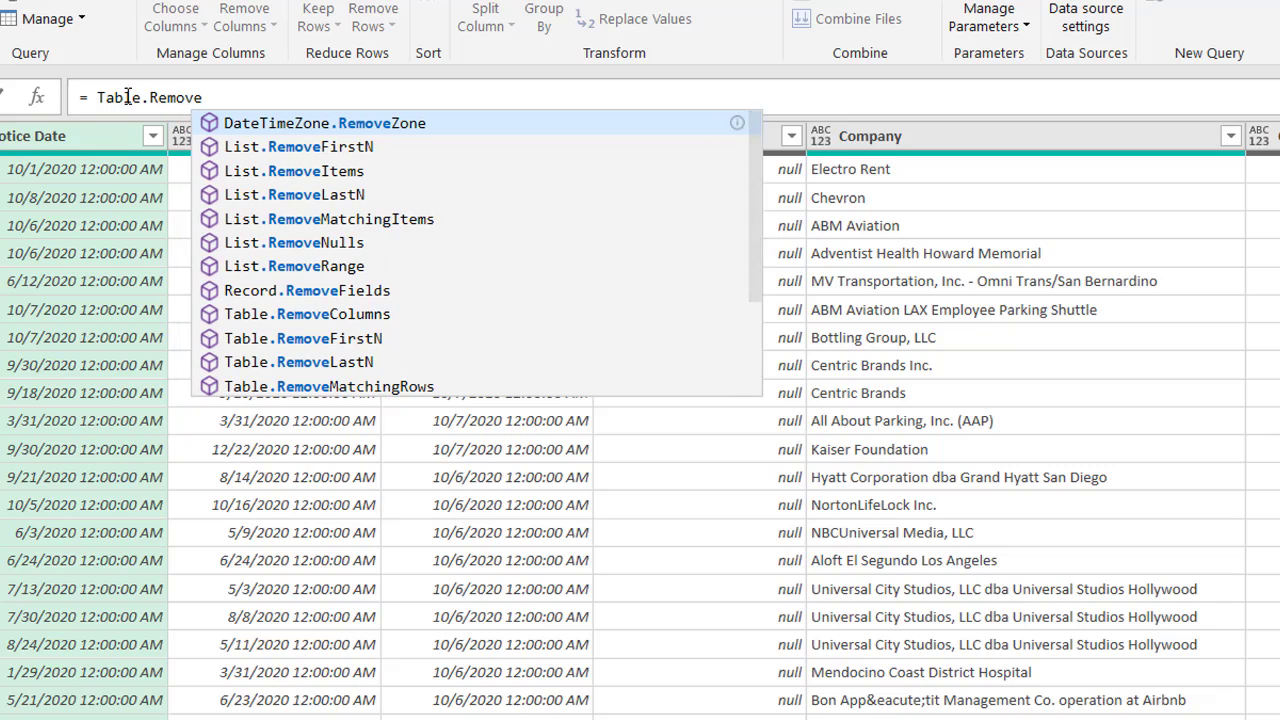
click(366, 315)
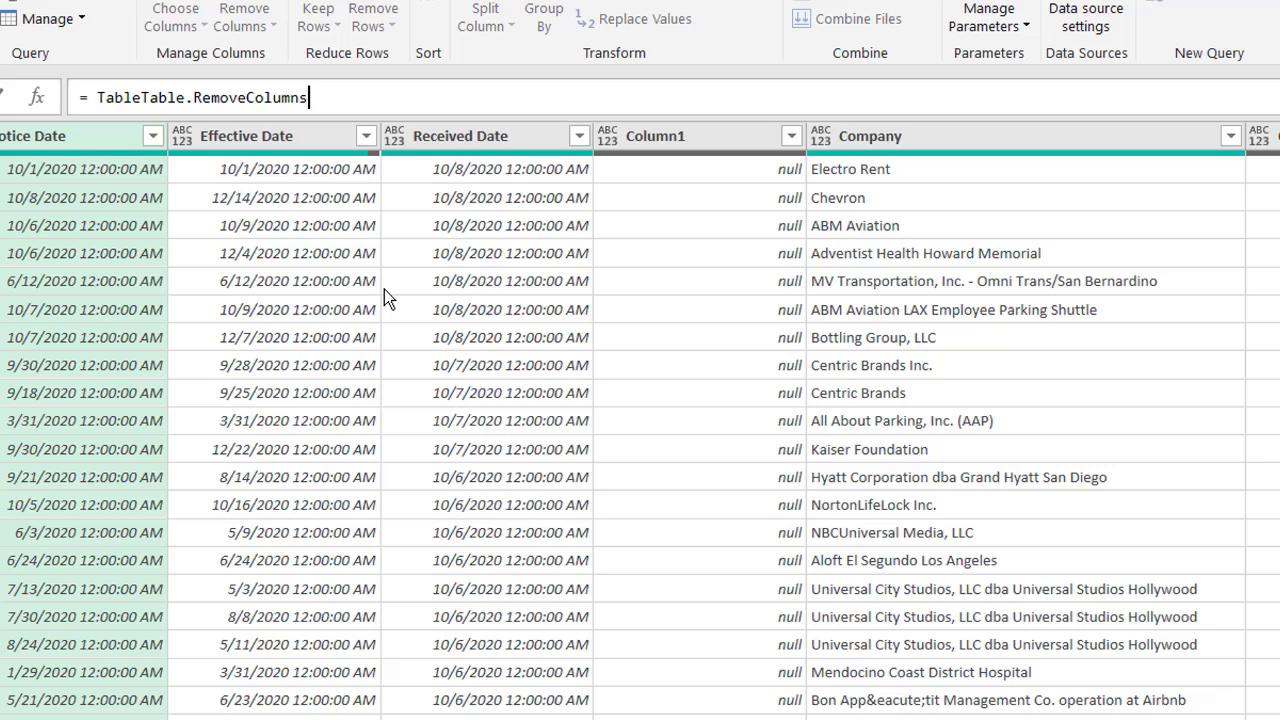
text((Source)
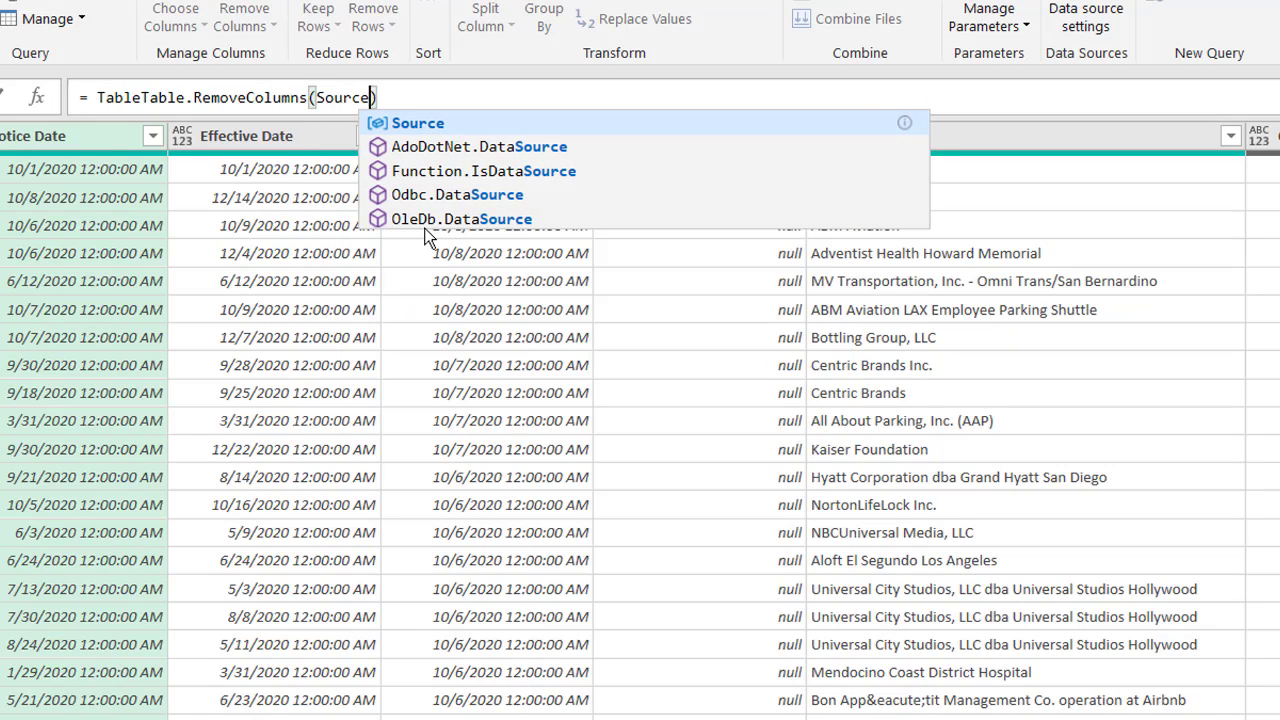
text(, )
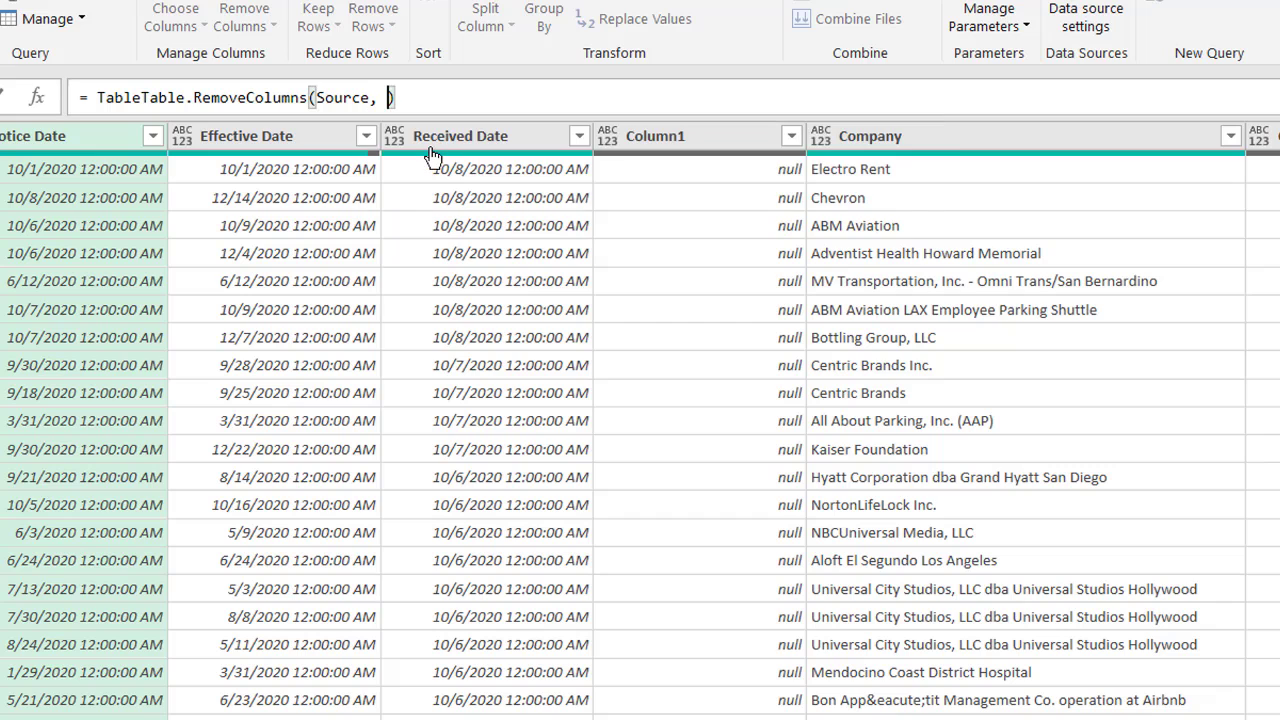
text(List.Se)
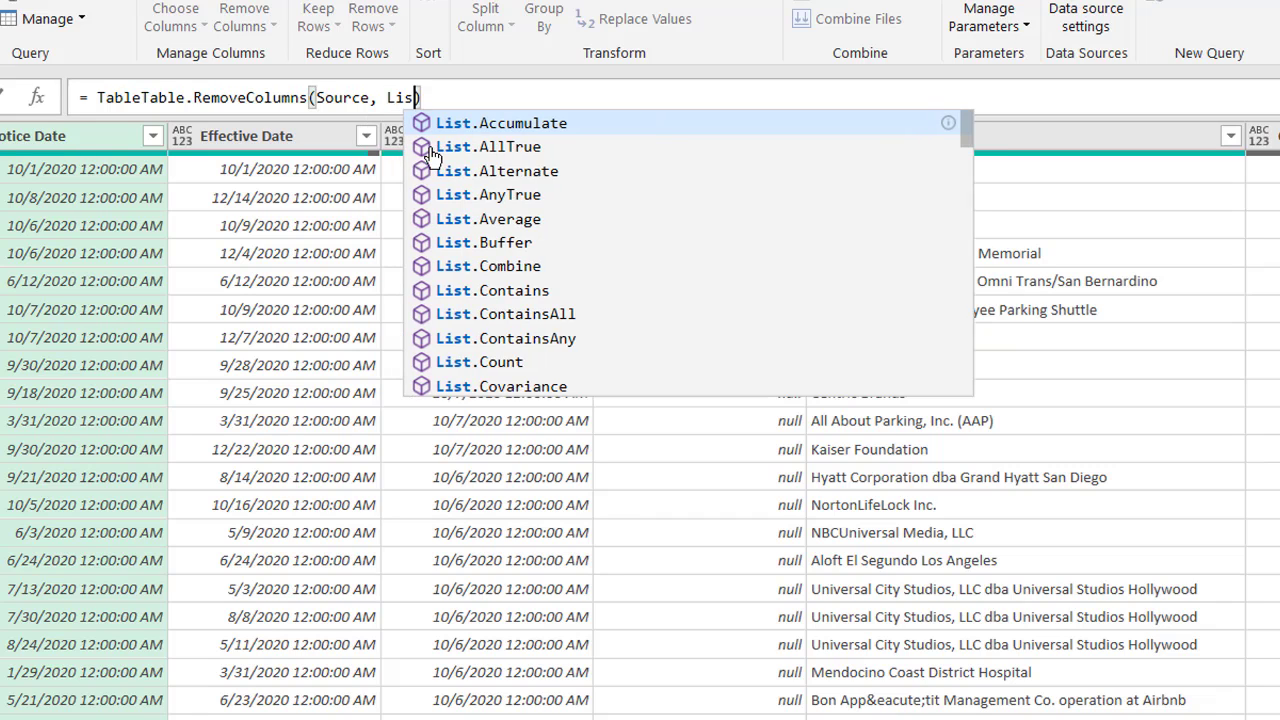
text(lect)
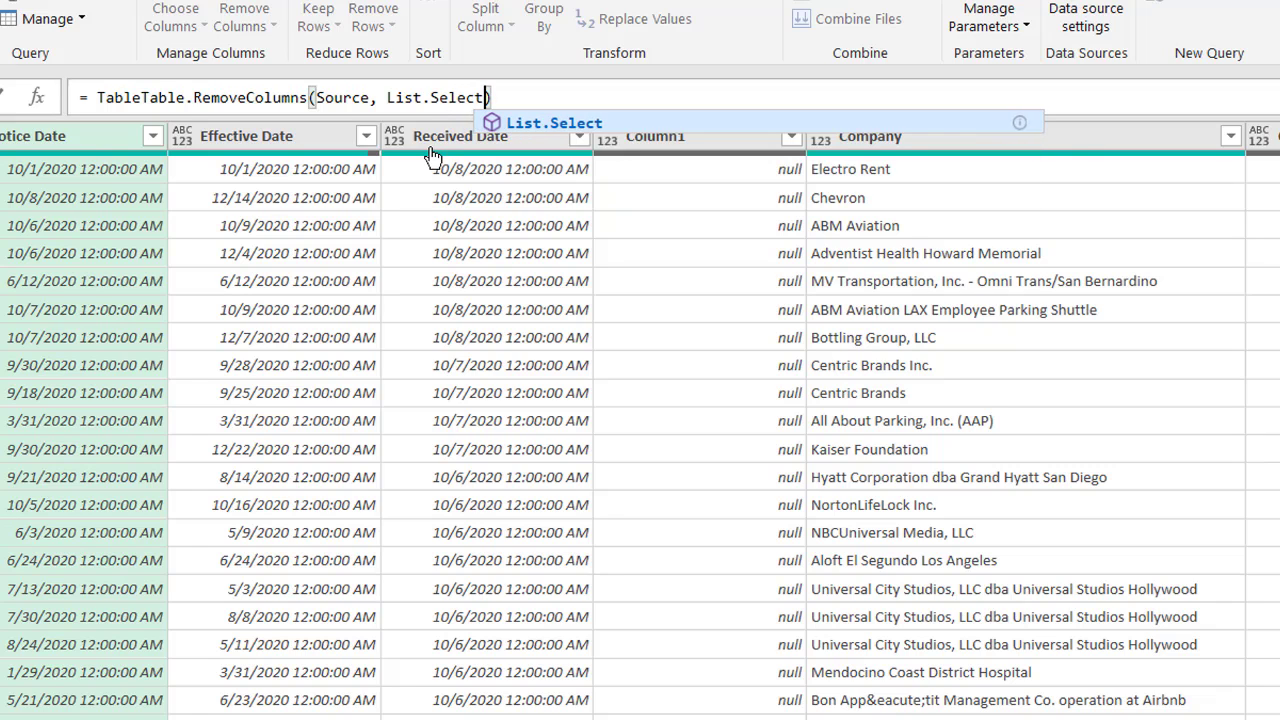
text((Table.)
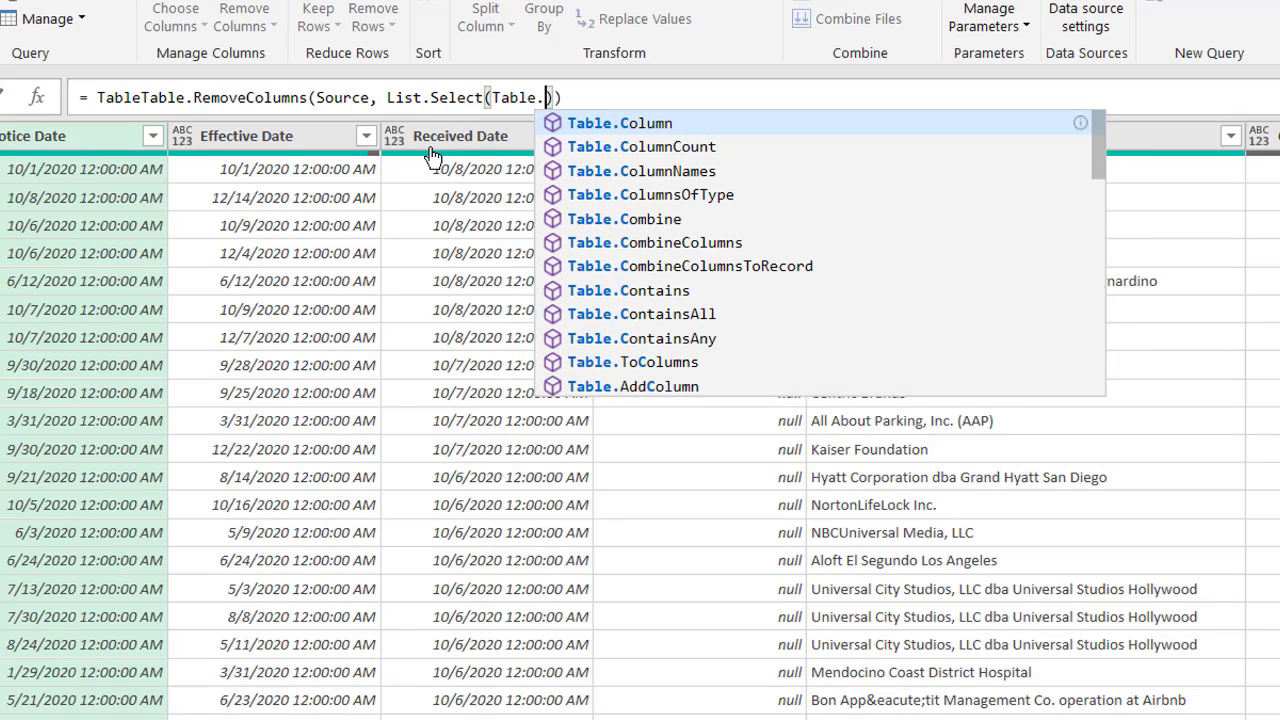
text(Col)
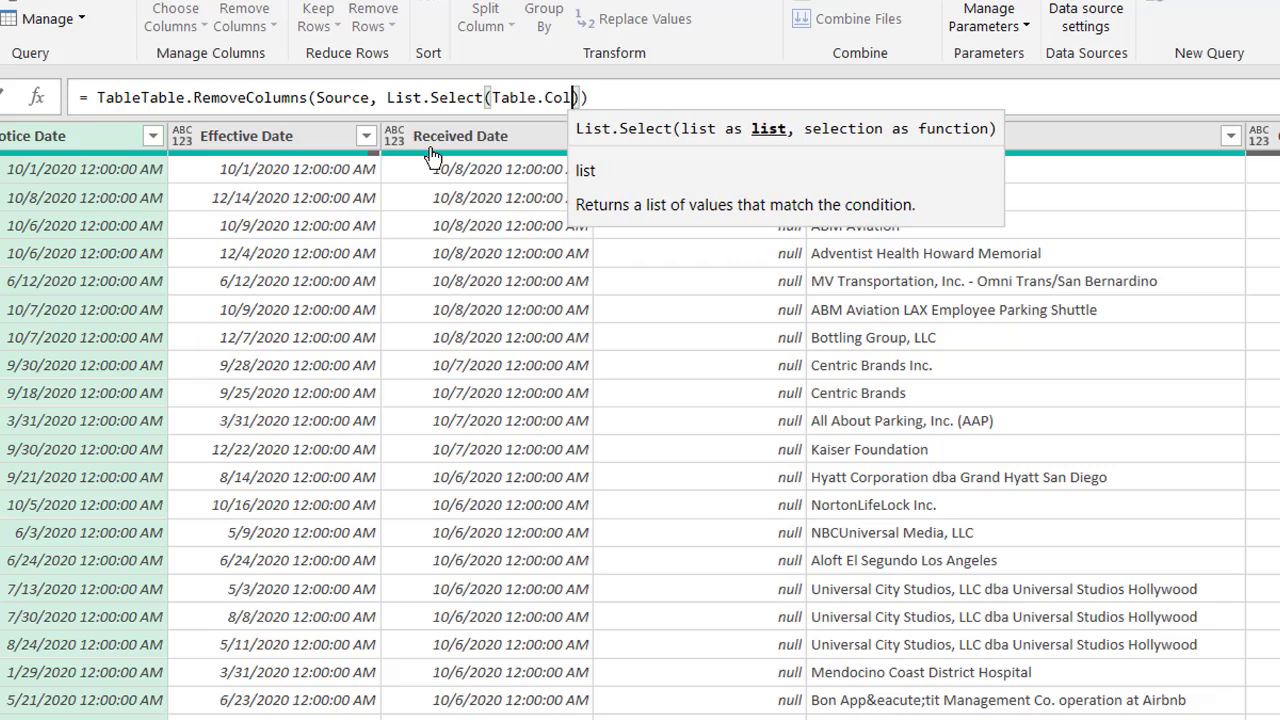
text(umn)
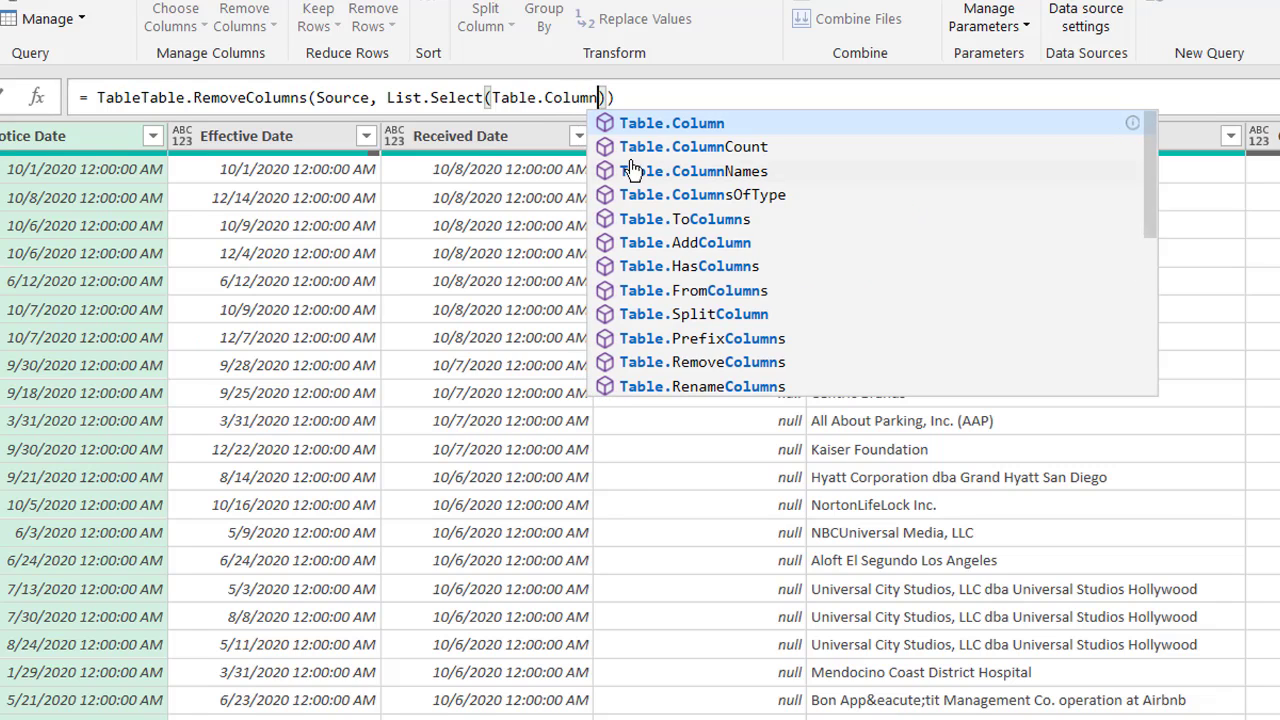
click(664, 170)
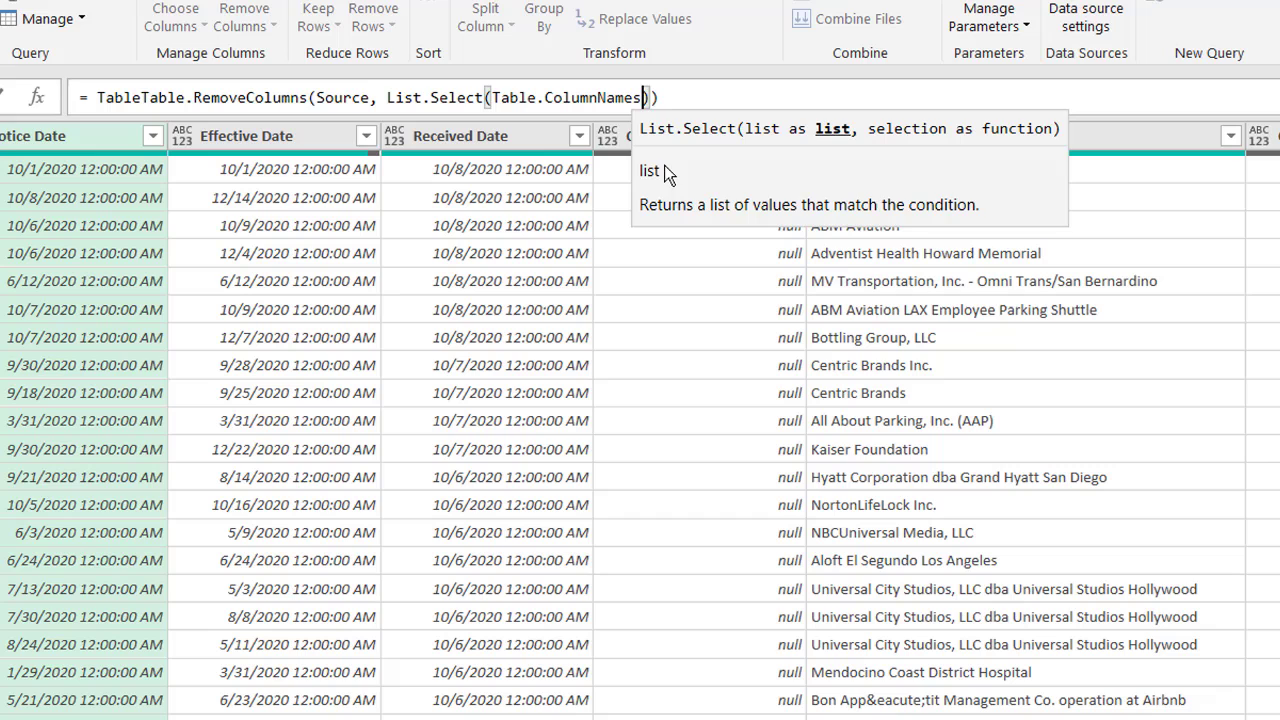
Step: Complete the selector with each Text.Contains(_,"Column") so names containing Column are matched
text(()
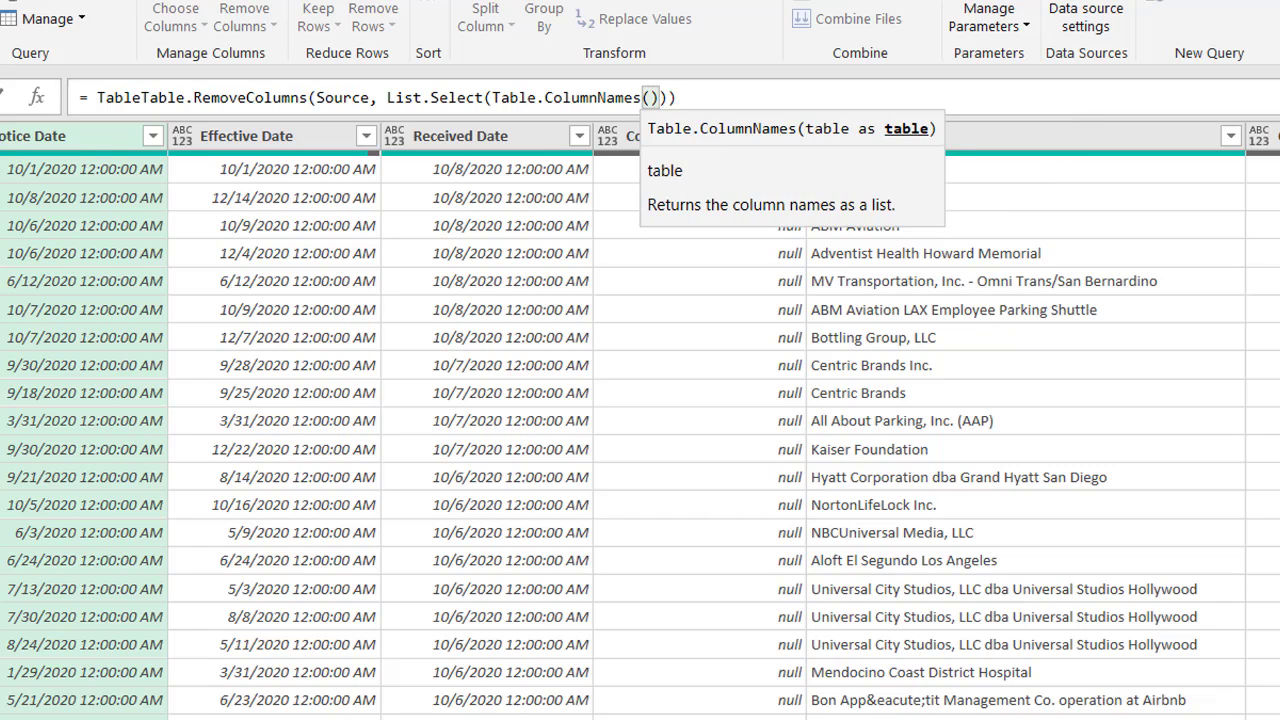
text(Source)
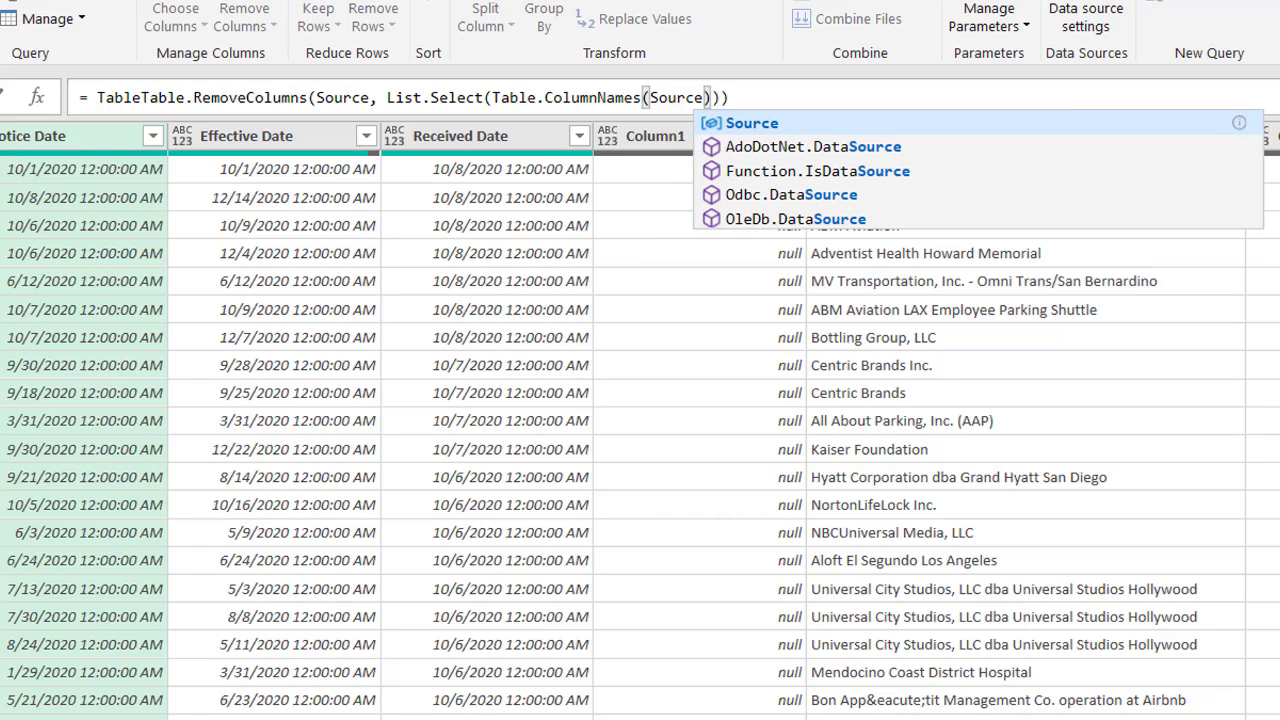
text())
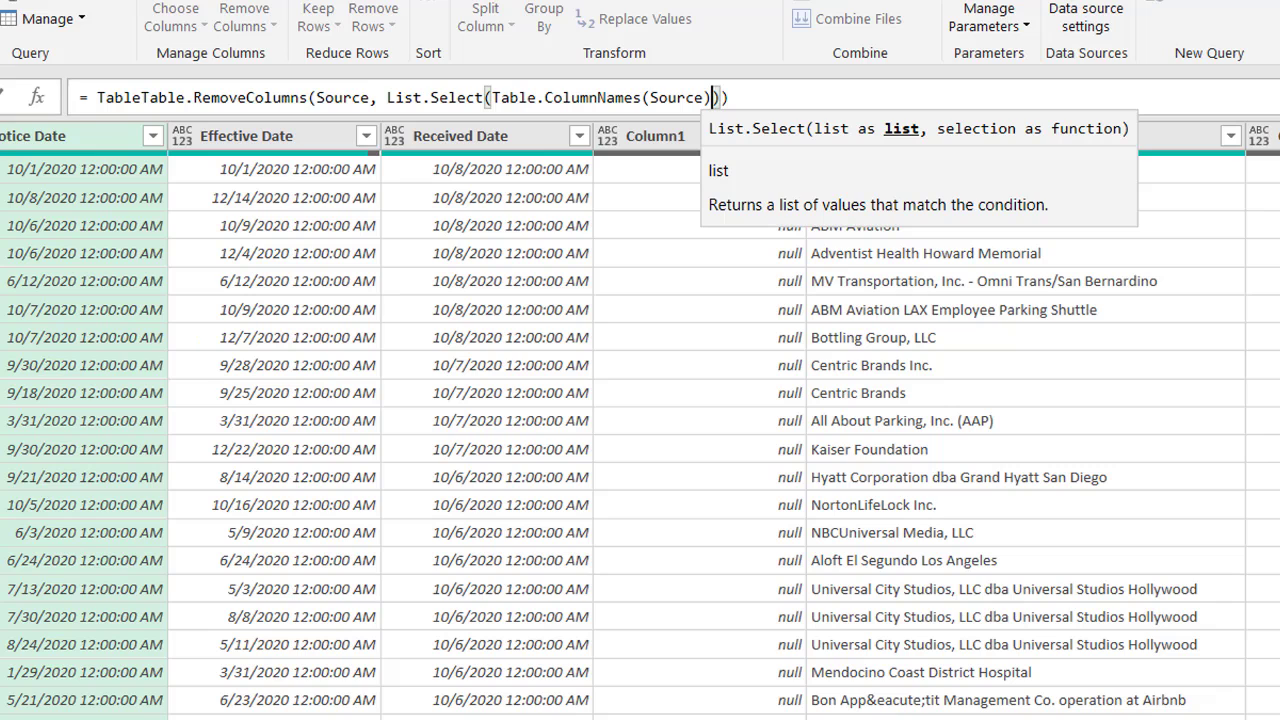
text(, eac)
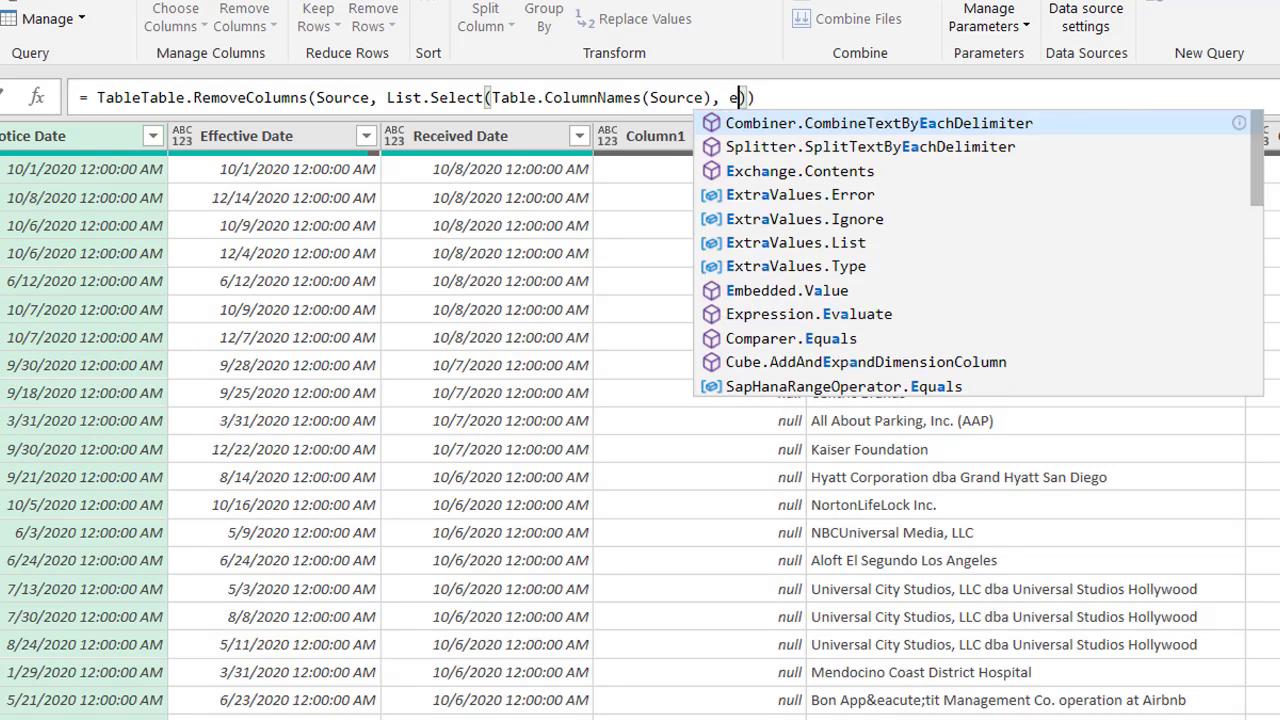
text(h)
text( tex)
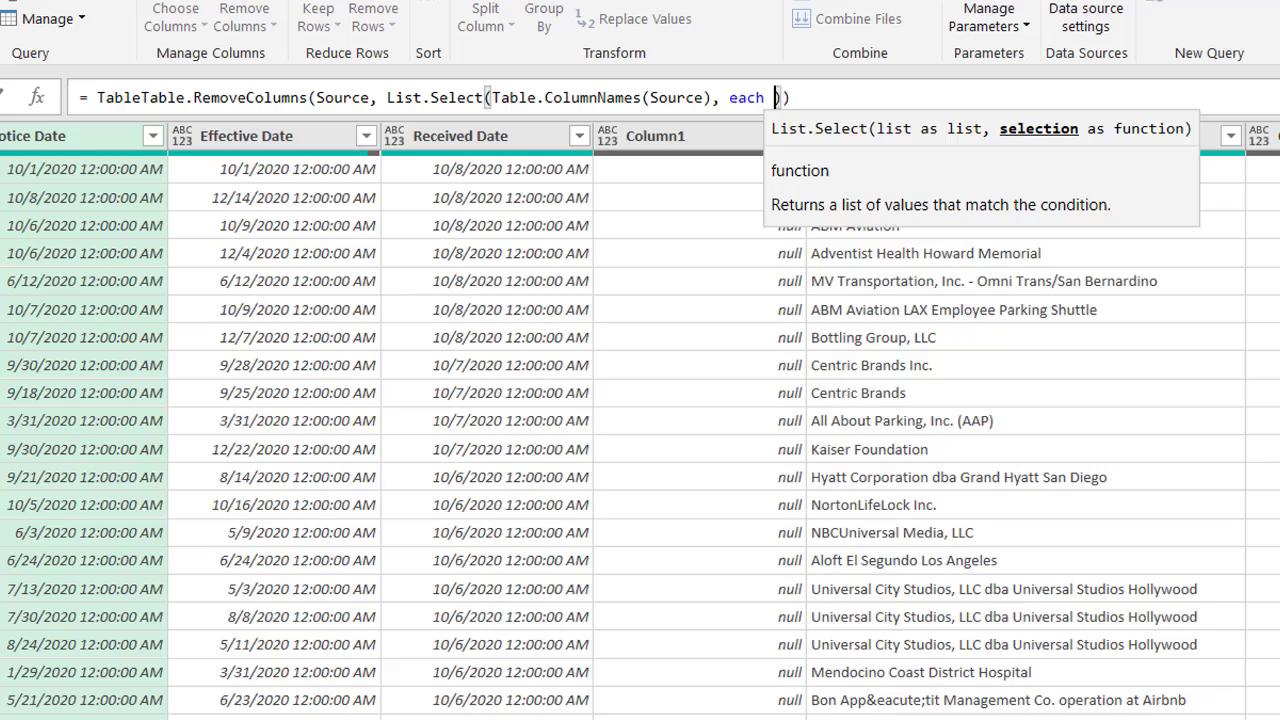
key(BackSpace)
key(BackSpace)
key(BackSpace)
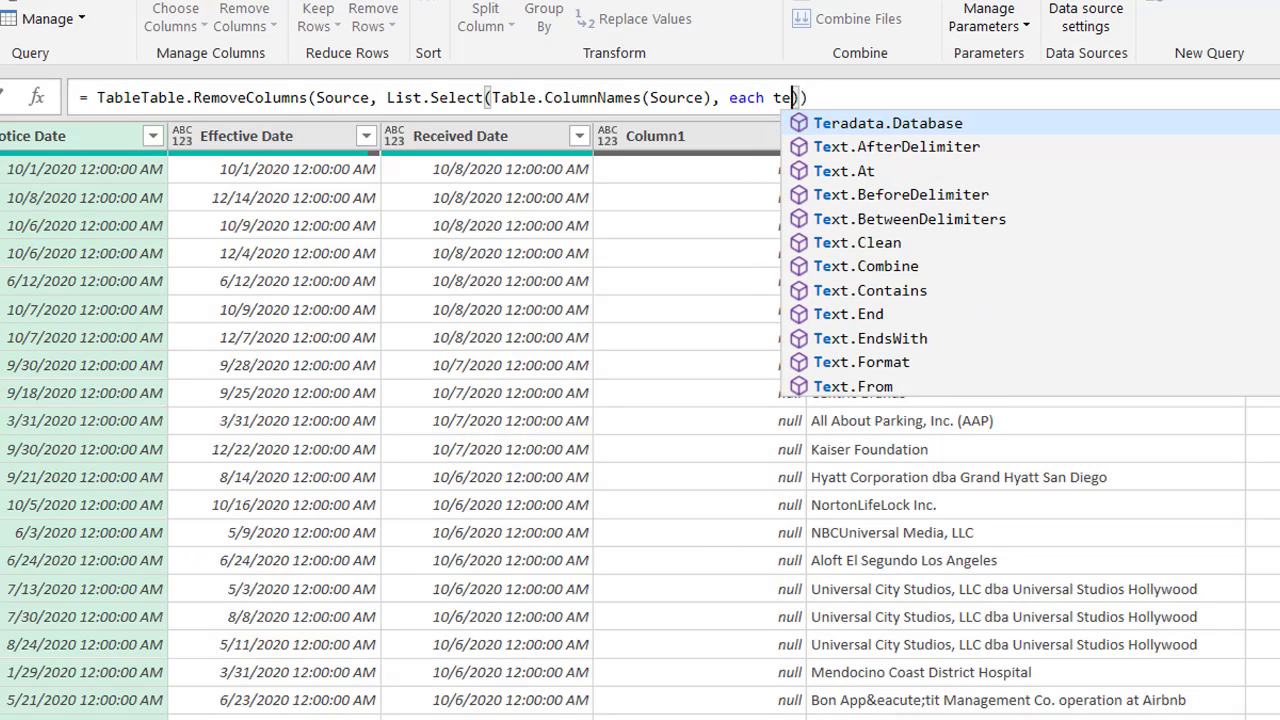
text(Text.)
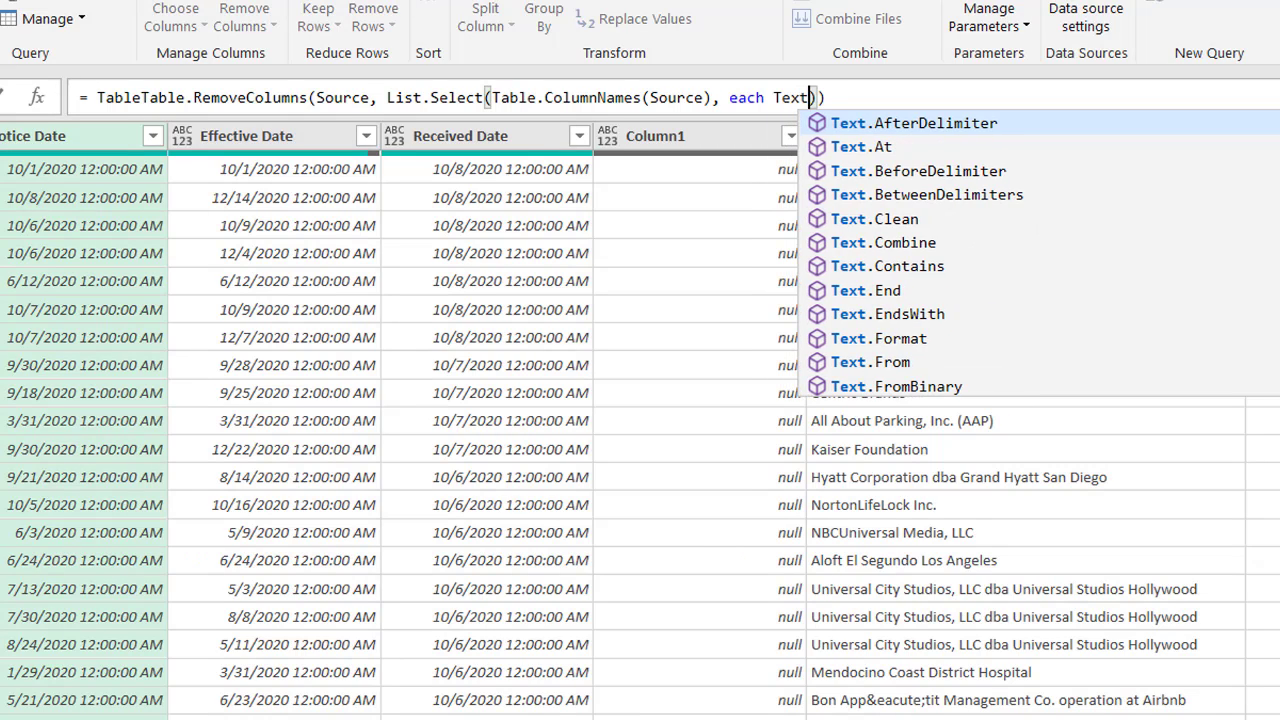
text(Cont)
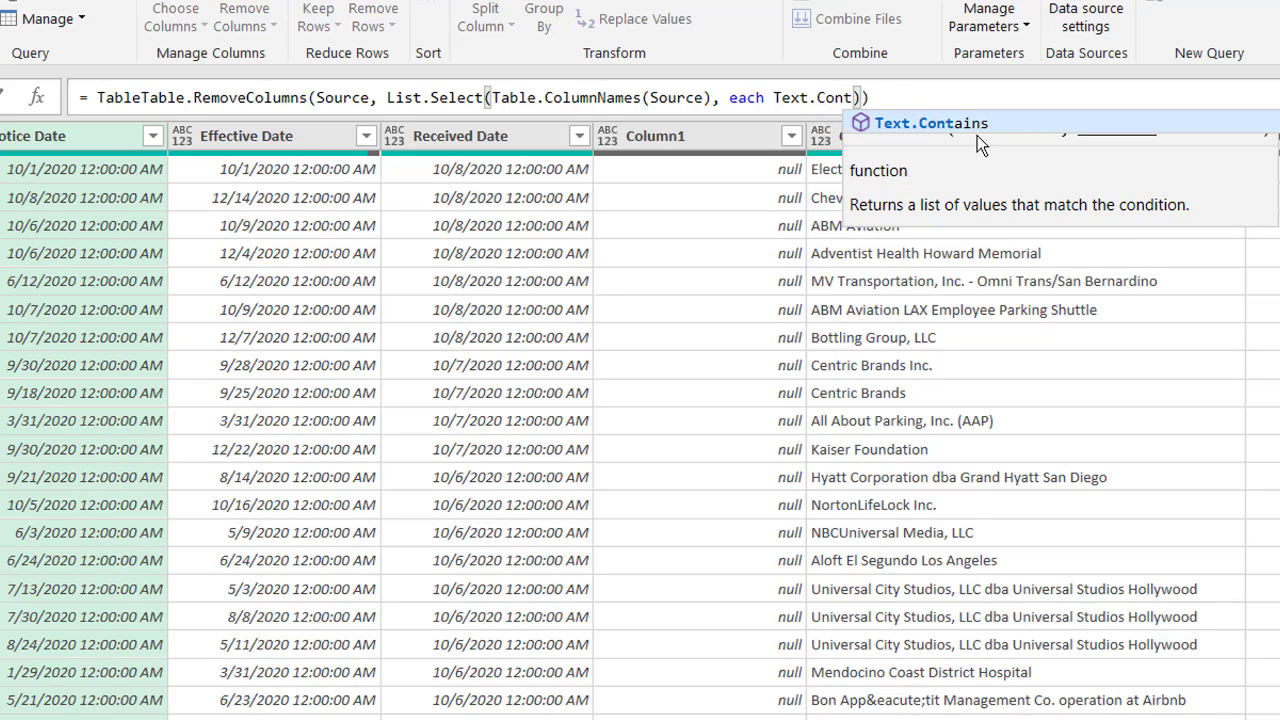
click(952, 125)
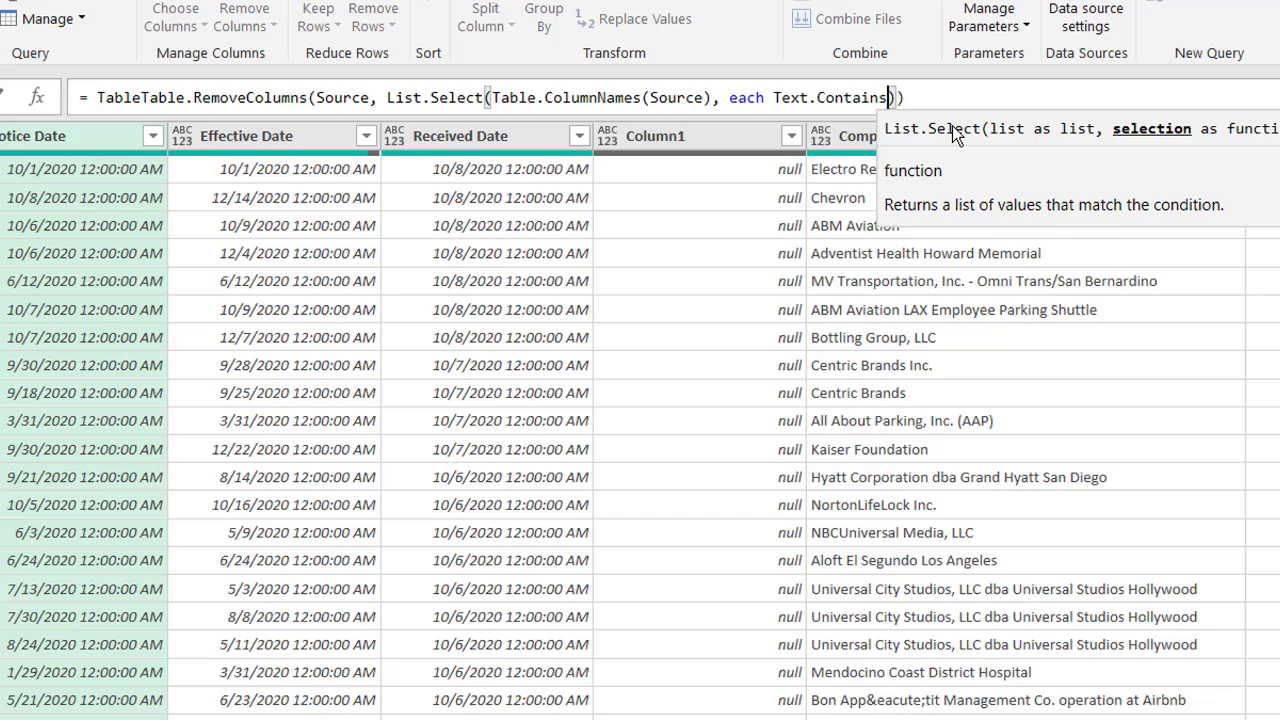
text((_,)
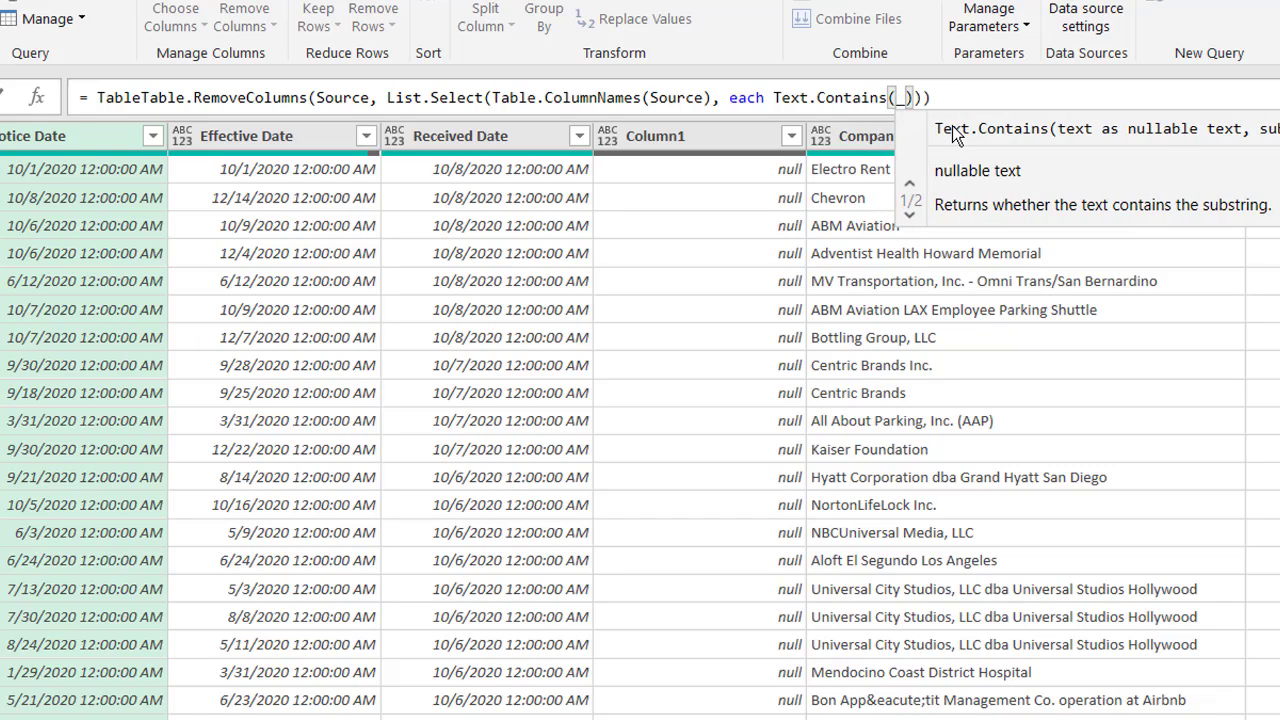
text(")
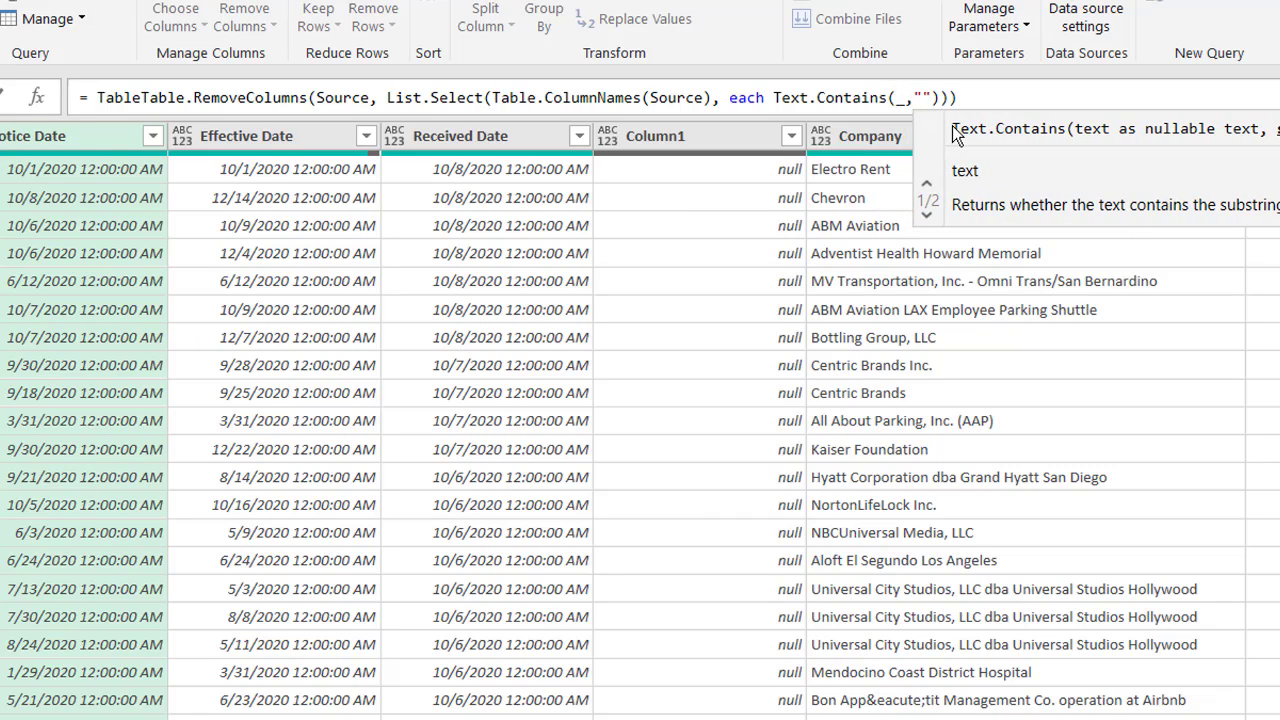
text(col)
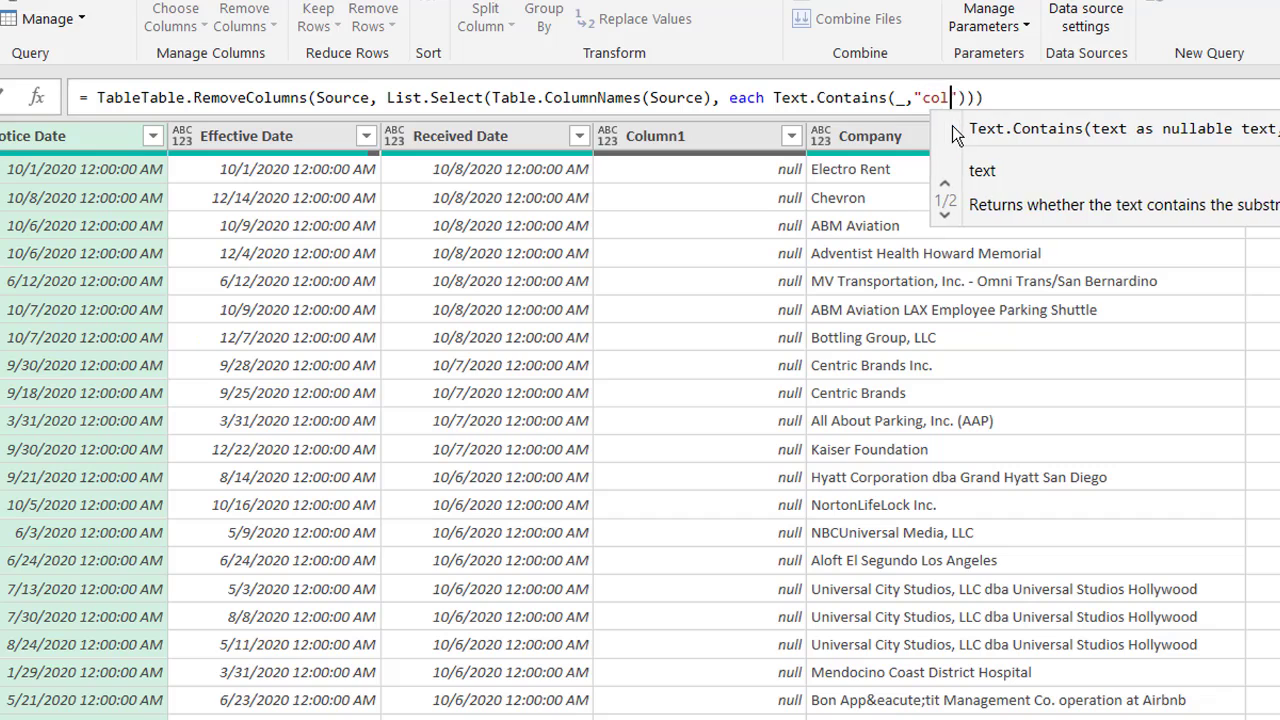
key(BackSpace)
key(BackSpace)
key(BackSpace)
text(Column)
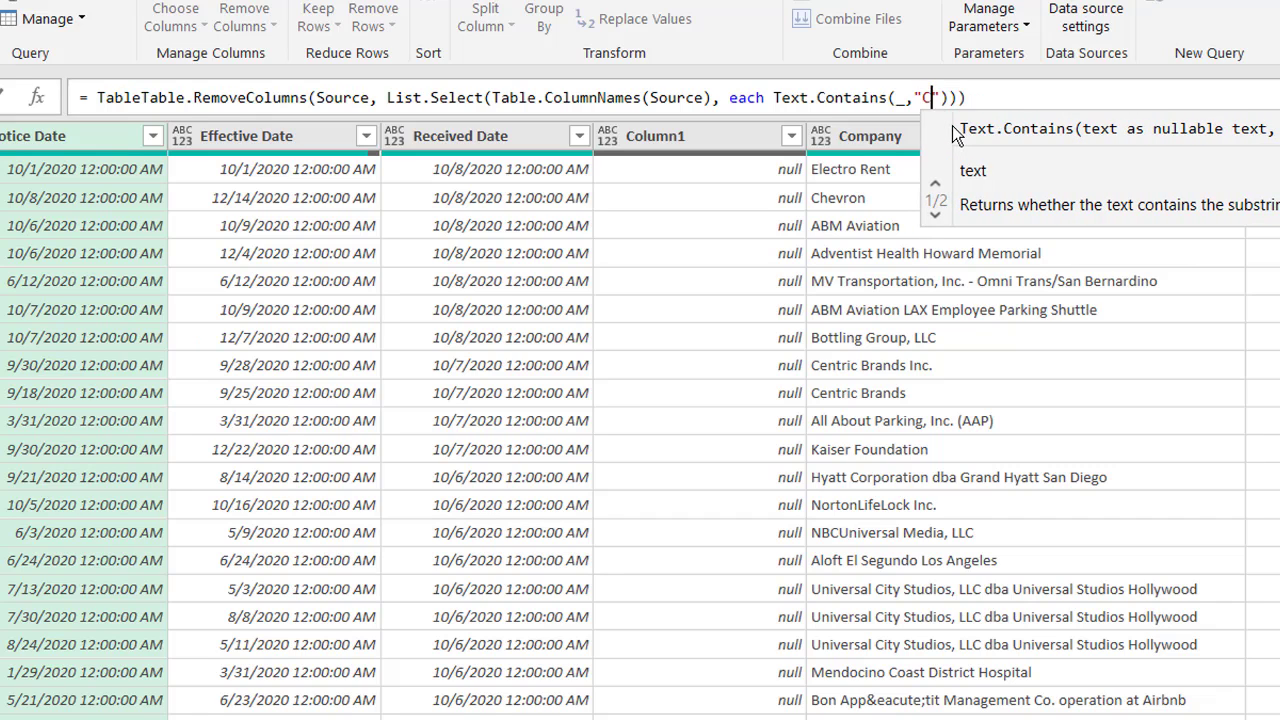
click(1022, 95)
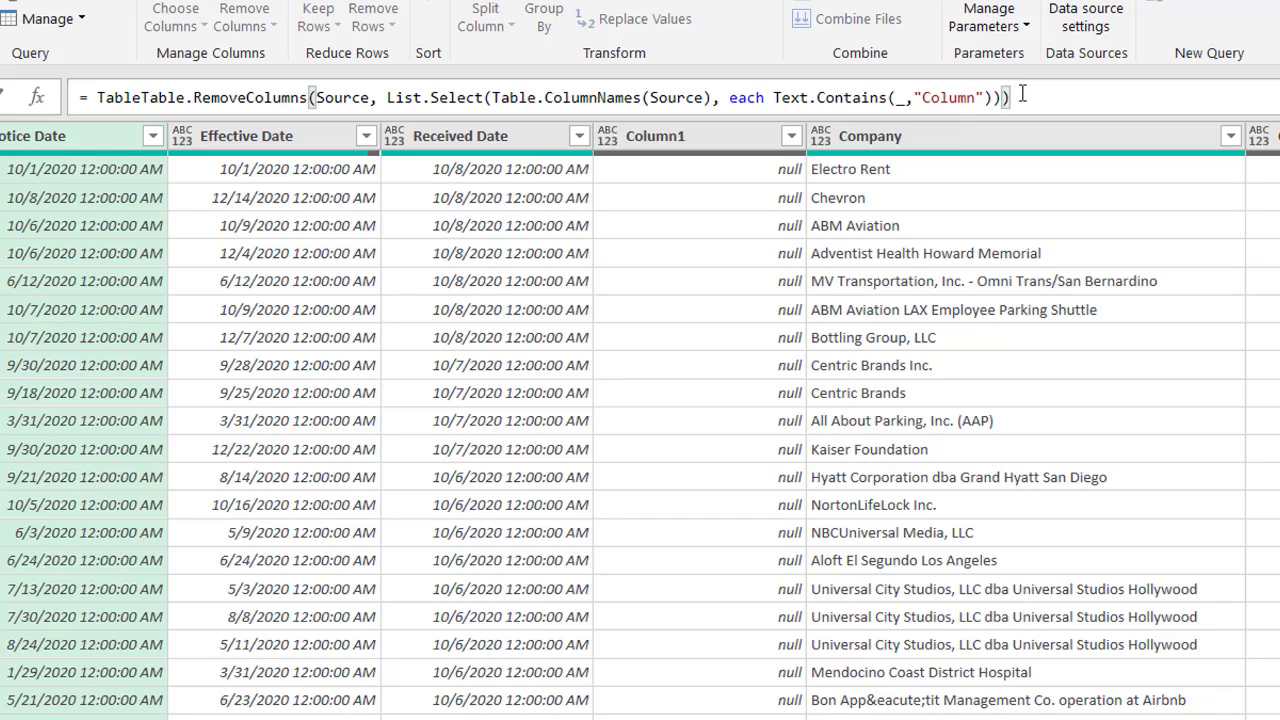
Step: Fix the misspelled TableTable prefix so the function reads Table.RemoveColumns
key(Return)
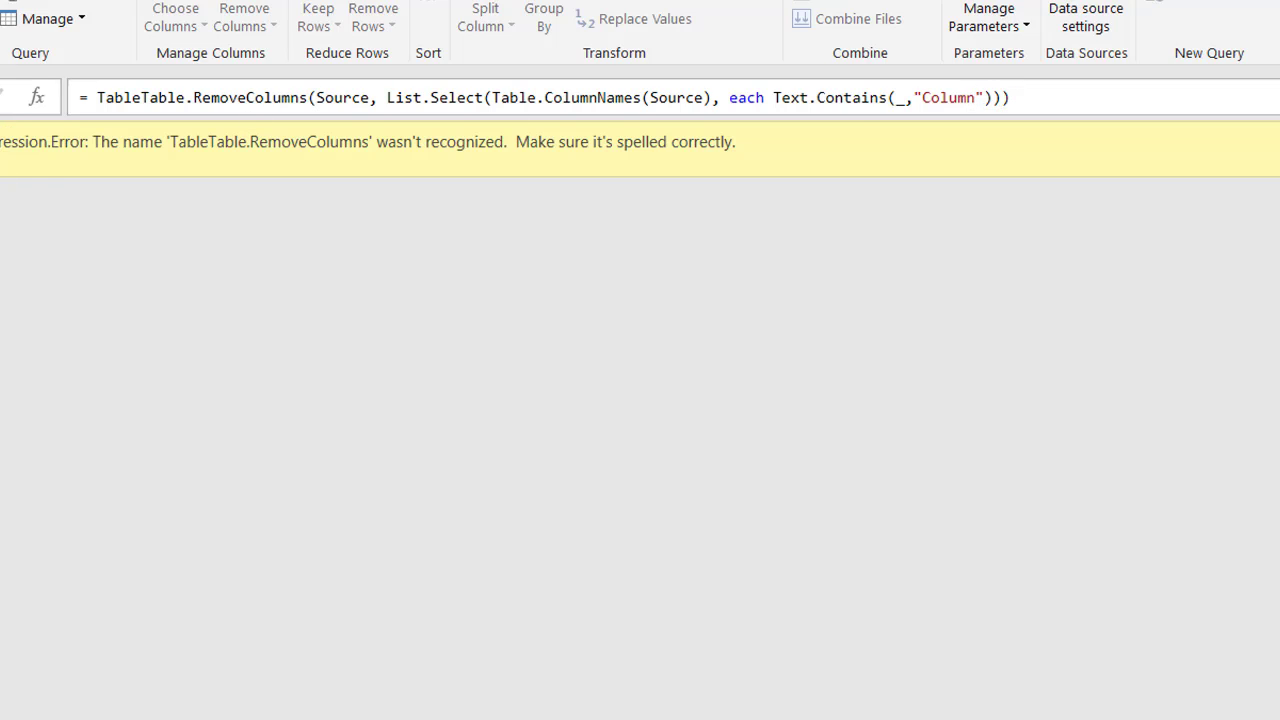
double_click(170, 98)
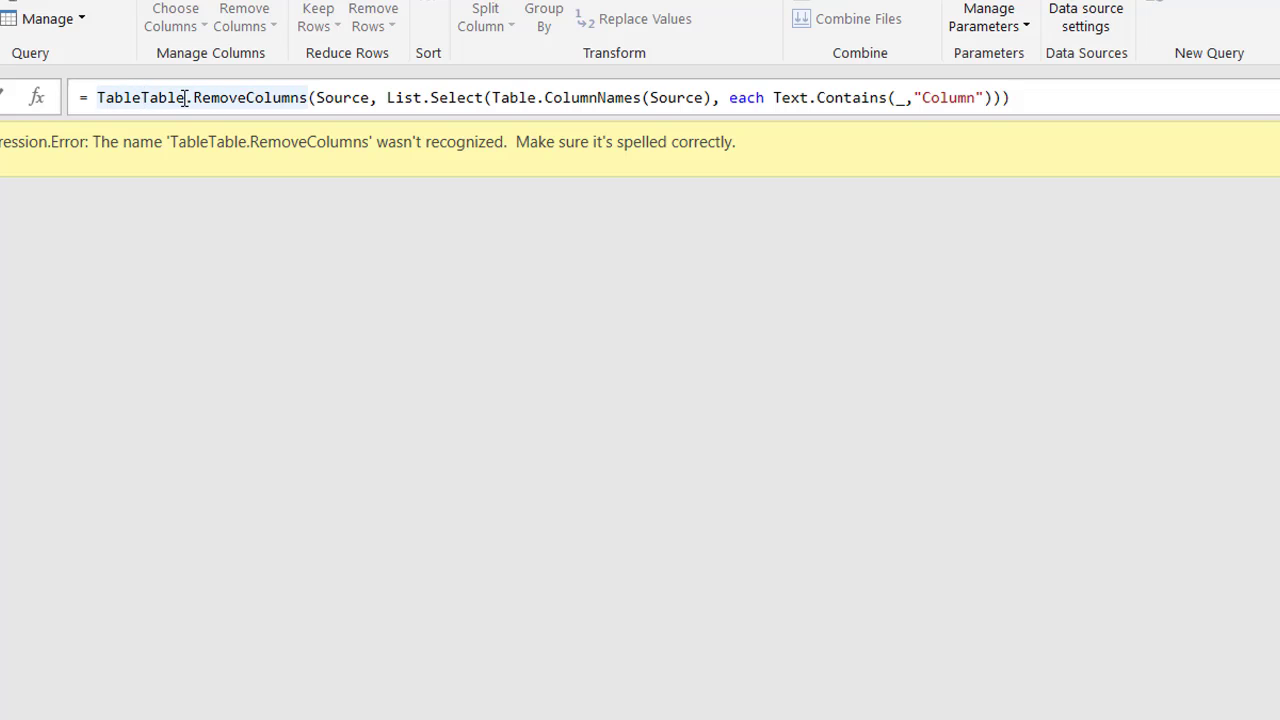
key(BackSpace)
key(BackSpace)
key(BackSpace)
key(BackSpace)
key(BackSpace)
key(BackSpace)
key(BackSpace)
key(BackSpace)
key(BackSpace)
key(BackSpace)
key(BackSpace)
key(BackSpace)
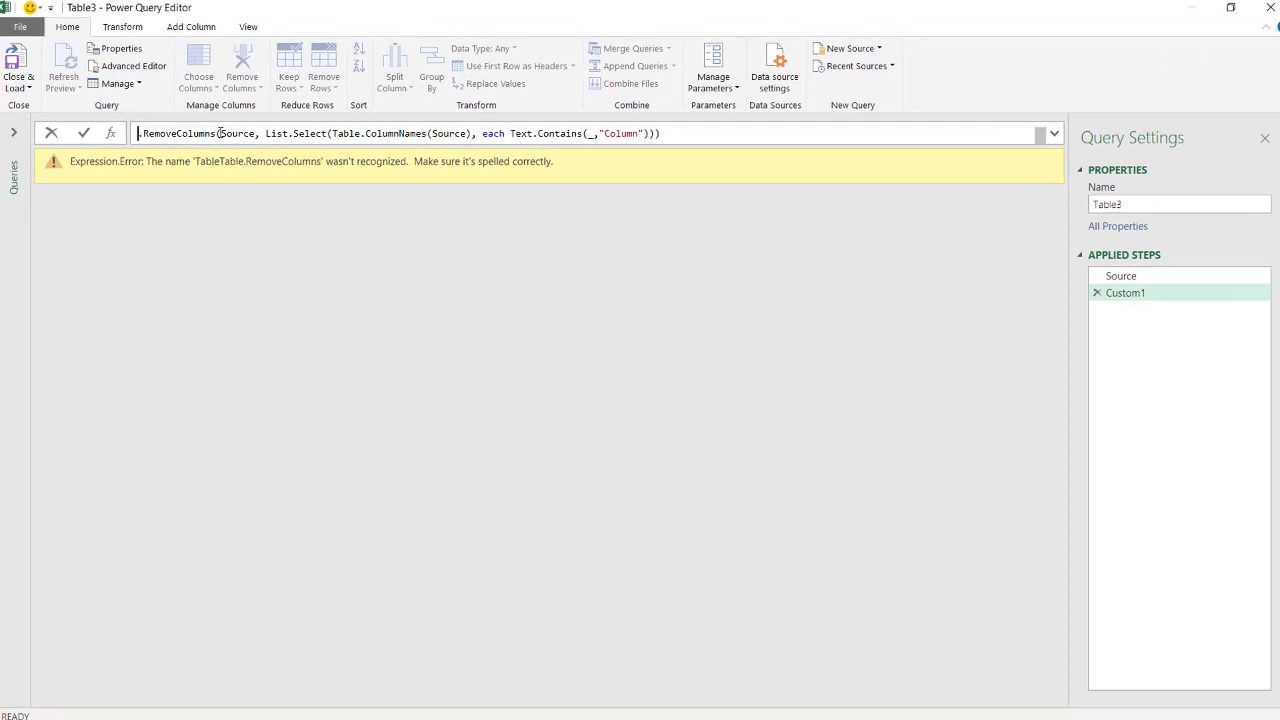
text(Table)
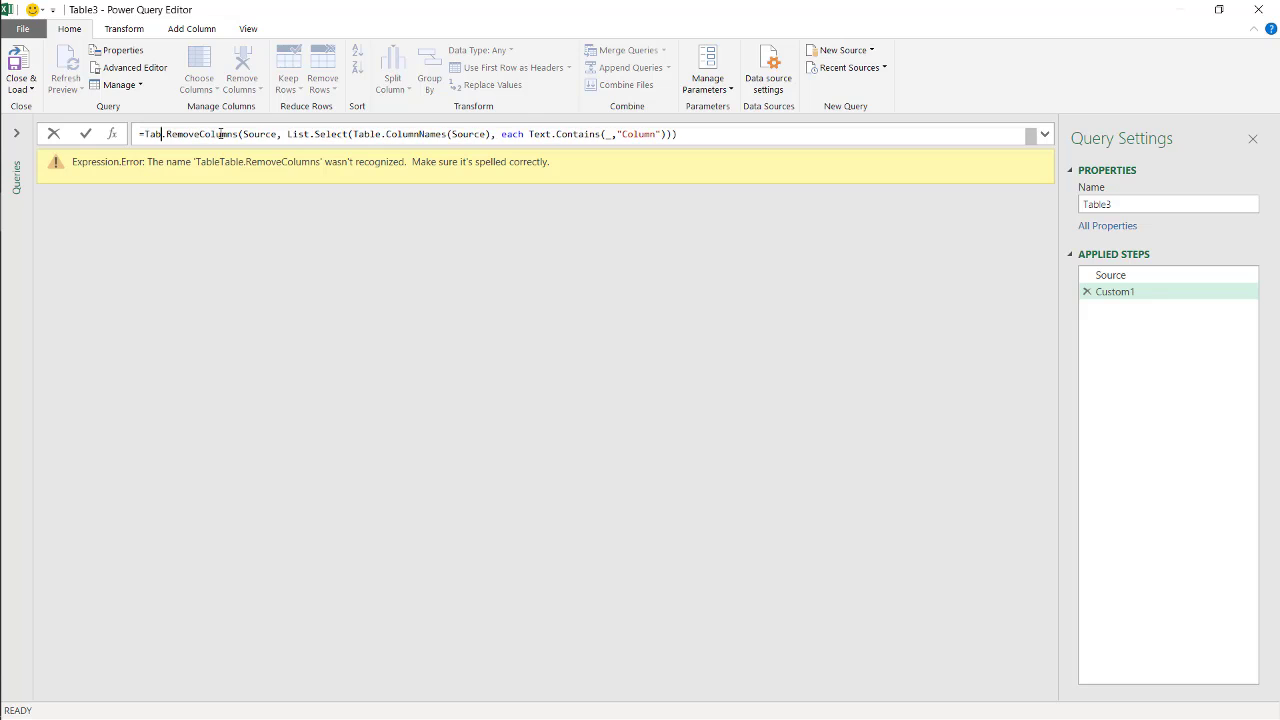
key(BackSpace)
key(BackSpace)
key(BackSpace)
key(BackSpace)
key(BackSpace)
key(BackSpace)
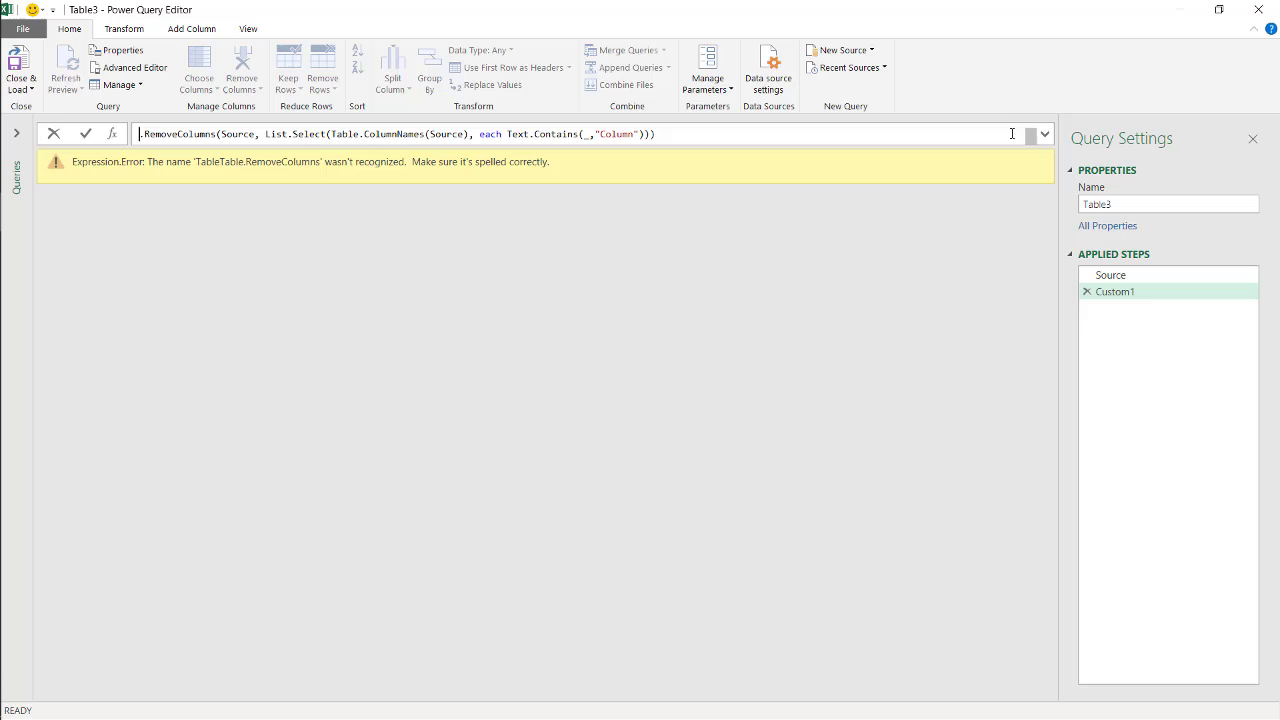
Step: Delete the stray =Table line and join the formula into one line
click(1045, 134)
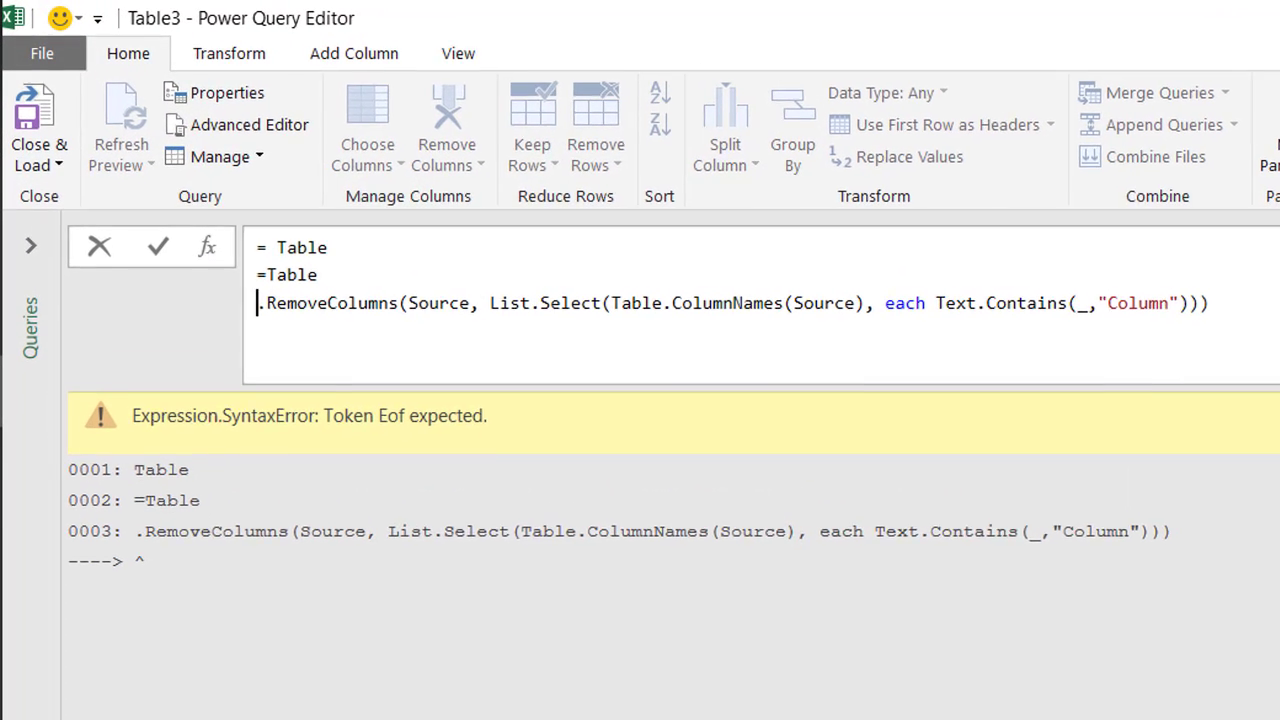
click(347, 277)
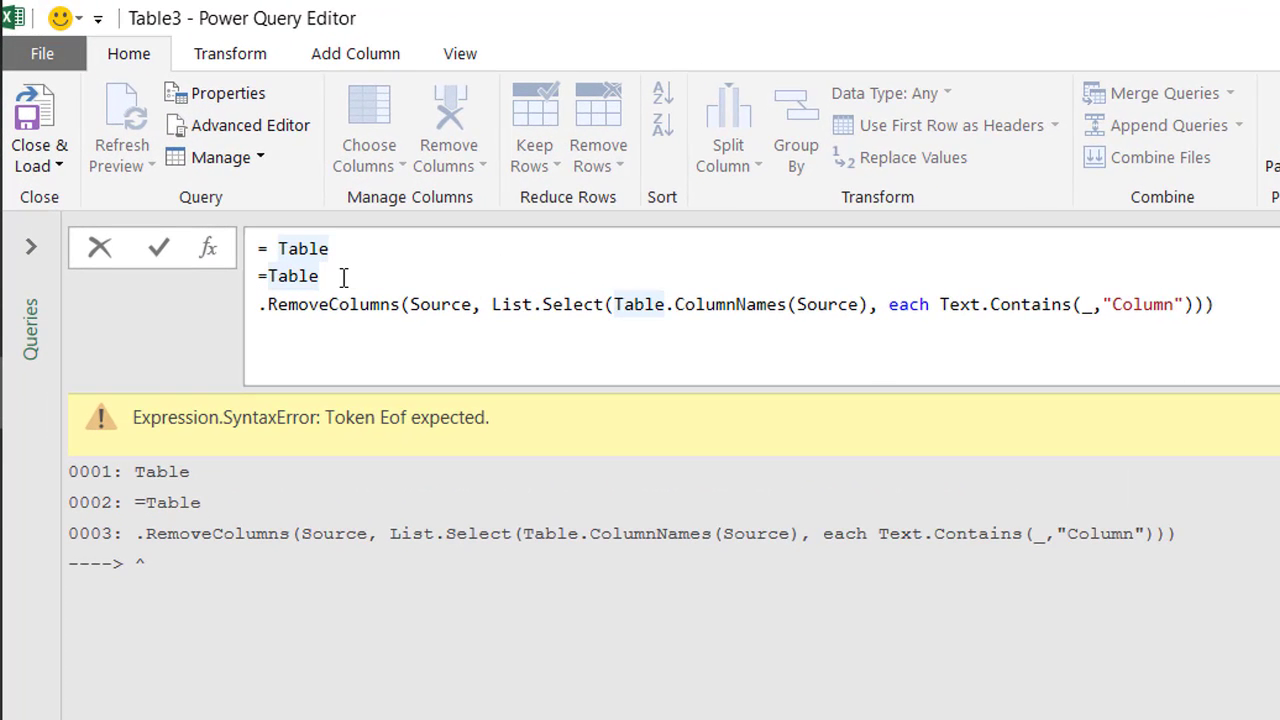
key(BackSpace)
key(BackSpace)
key(BackSpace)
key(BackSpace)
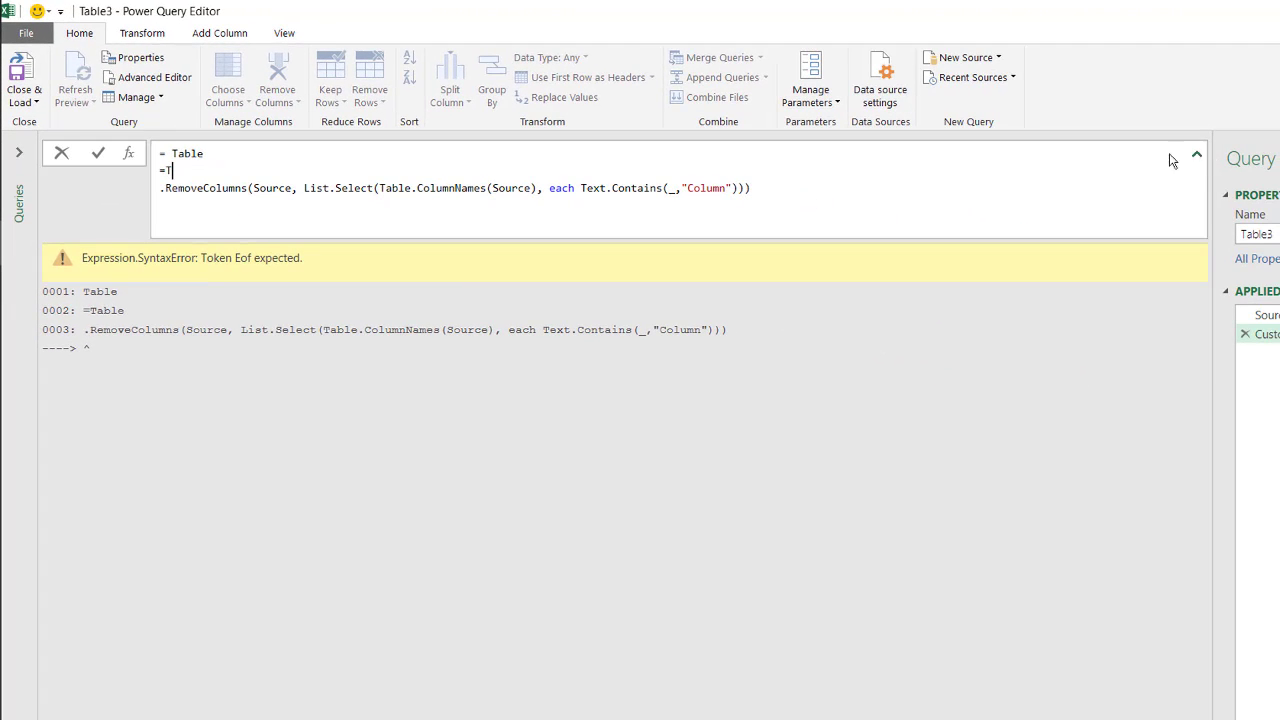
key(BackSpace)
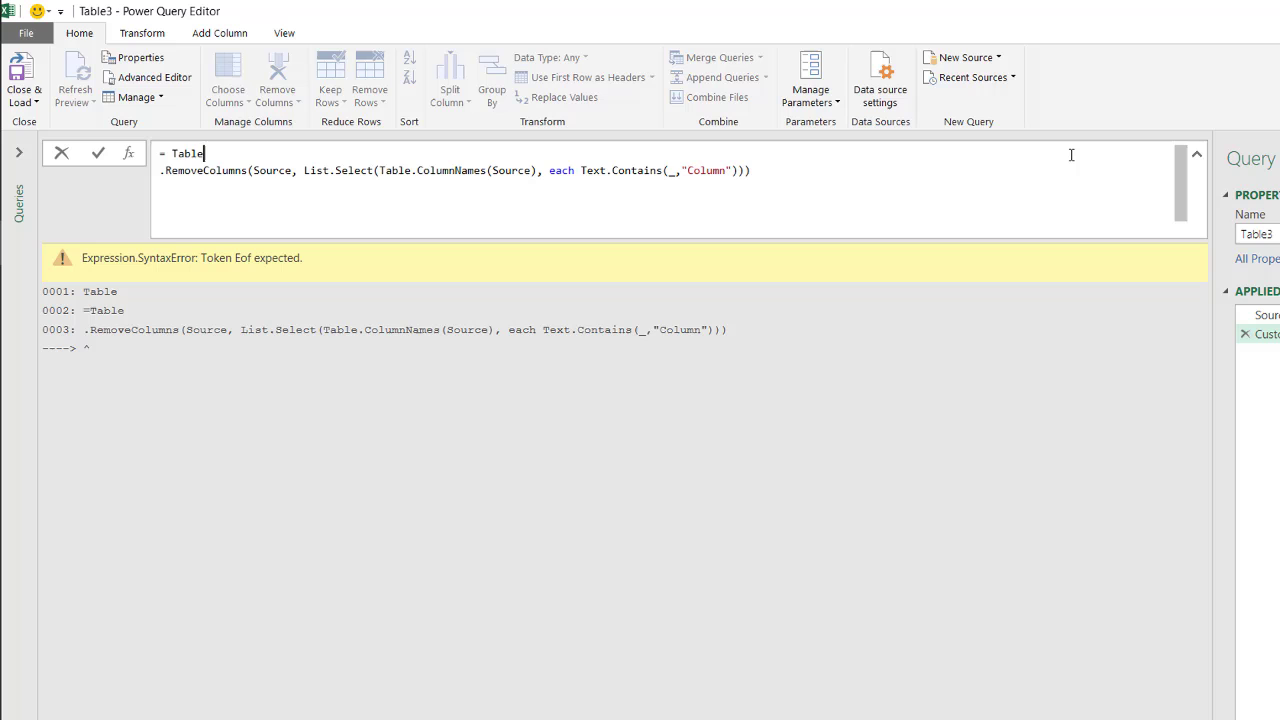
key(Delete)
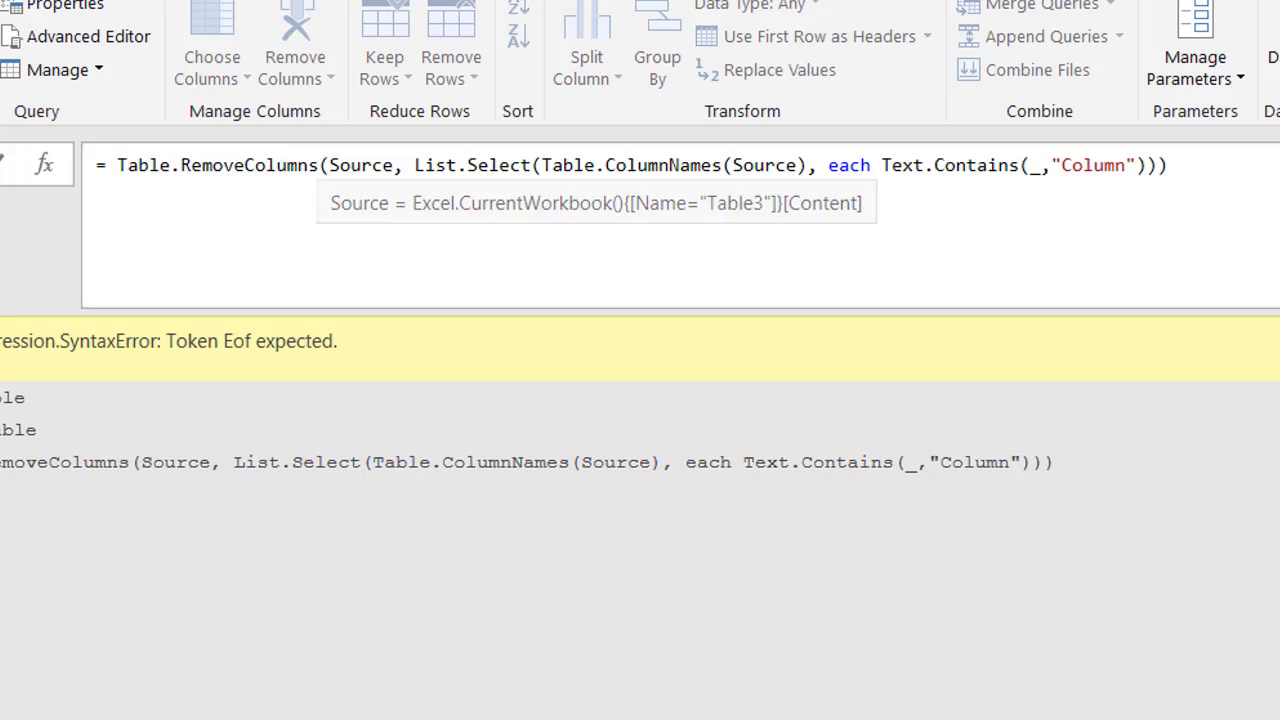
key(shift+Return)
key(BackSpace)
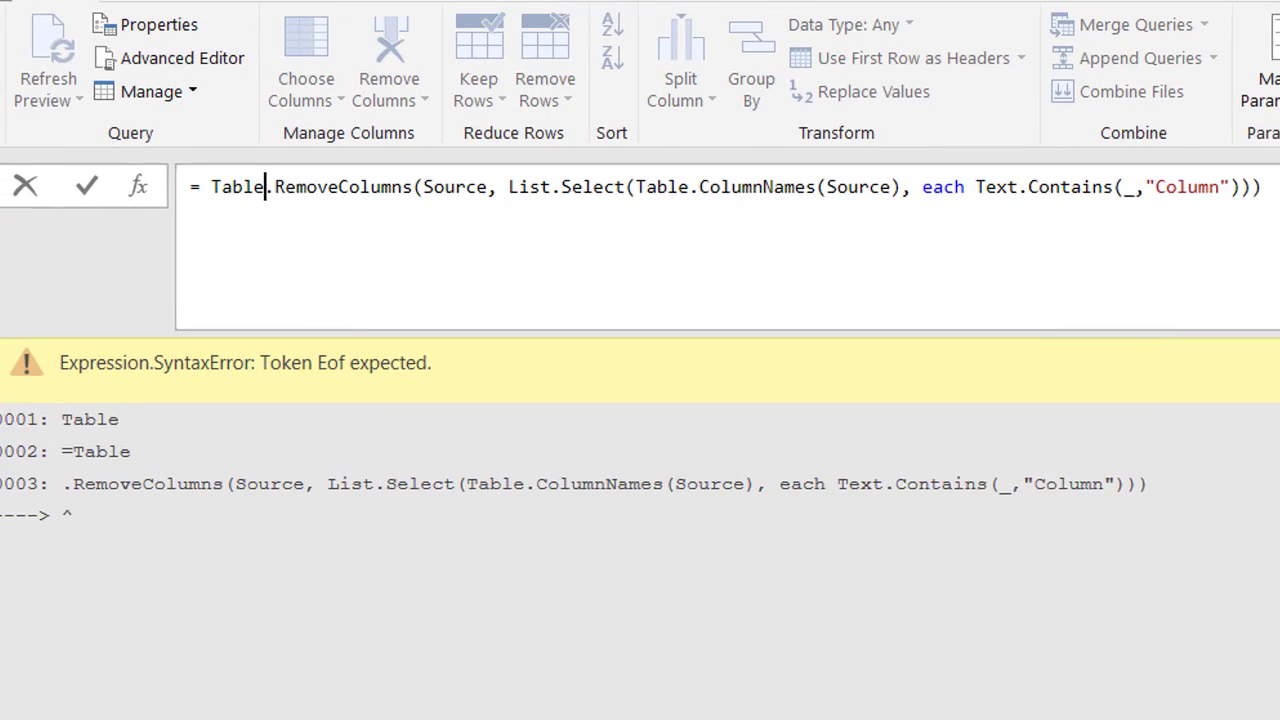
key(End)
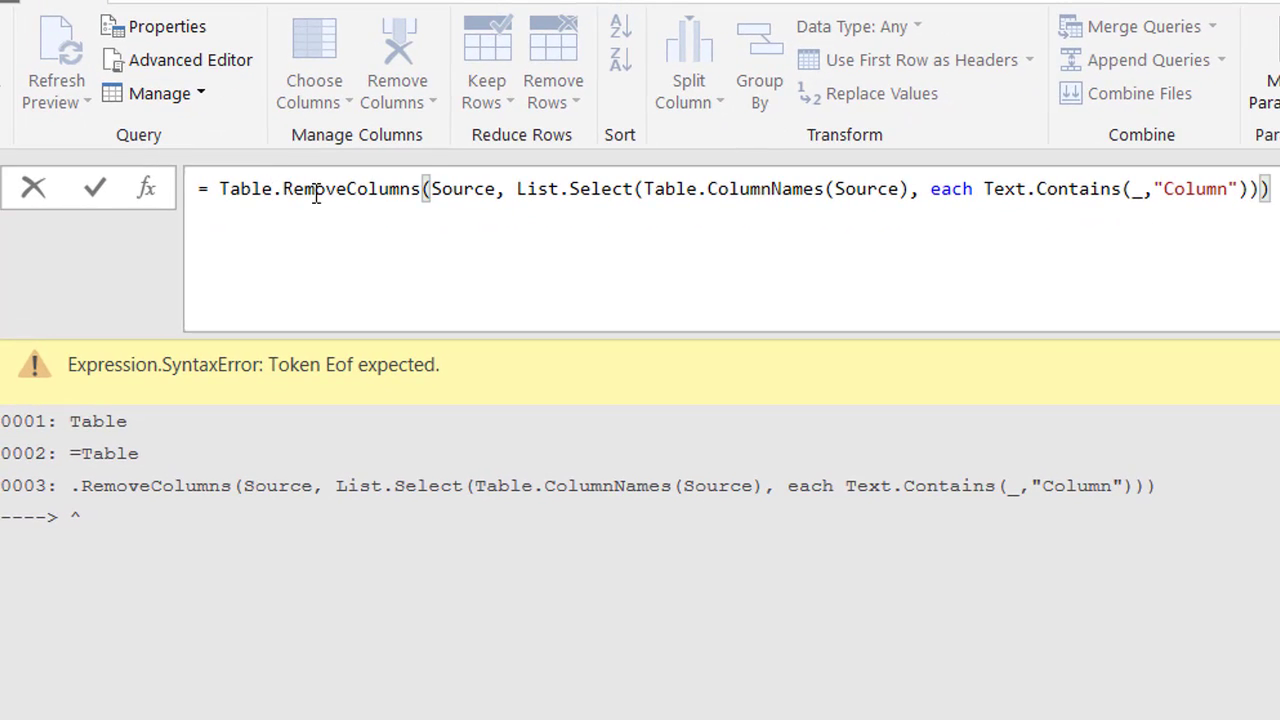
Step: Apply the corrected step to drop the Column placeholders, then copy its RemoveColumns formula
click(99, 190)
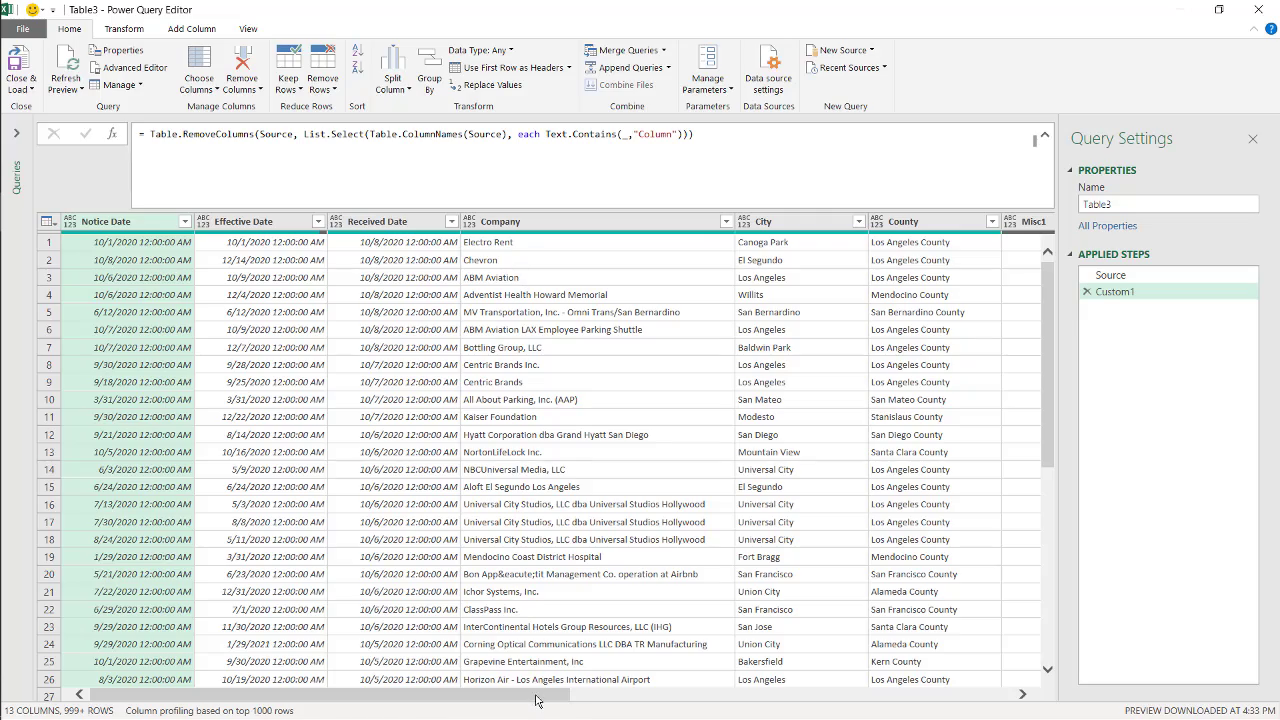
drag(539, 694, 975, 714)
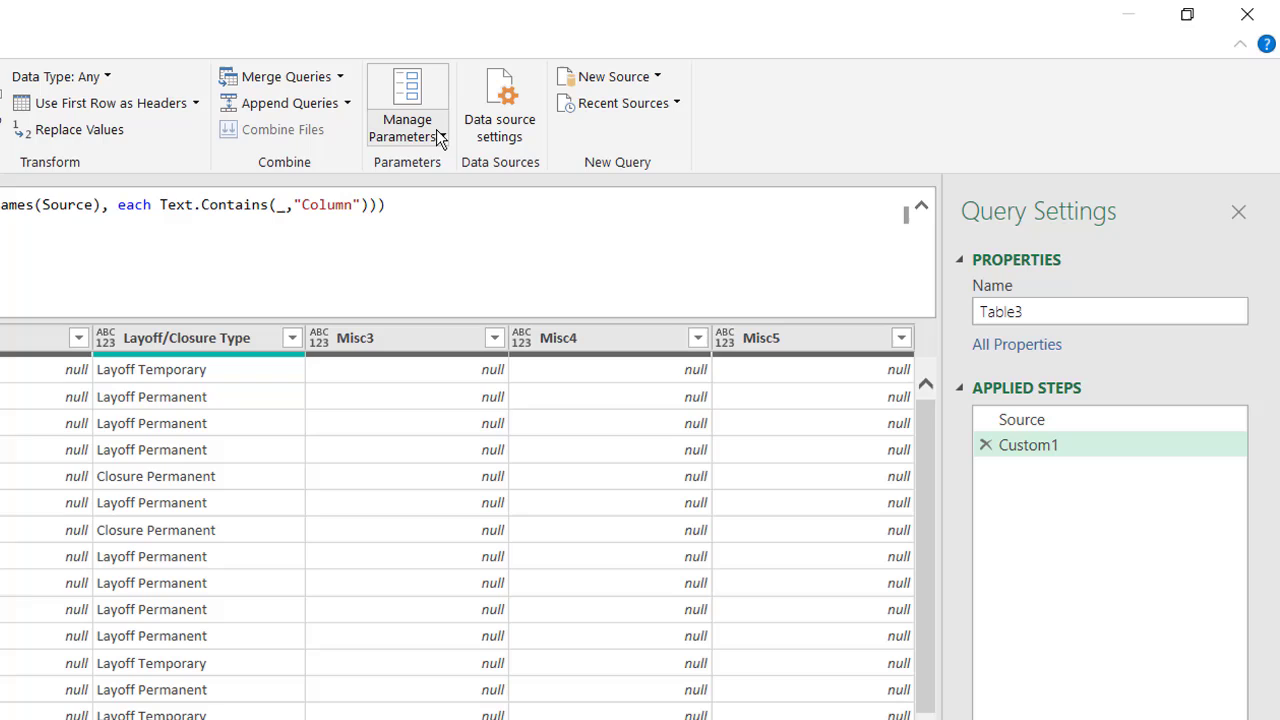
click(414, 229)
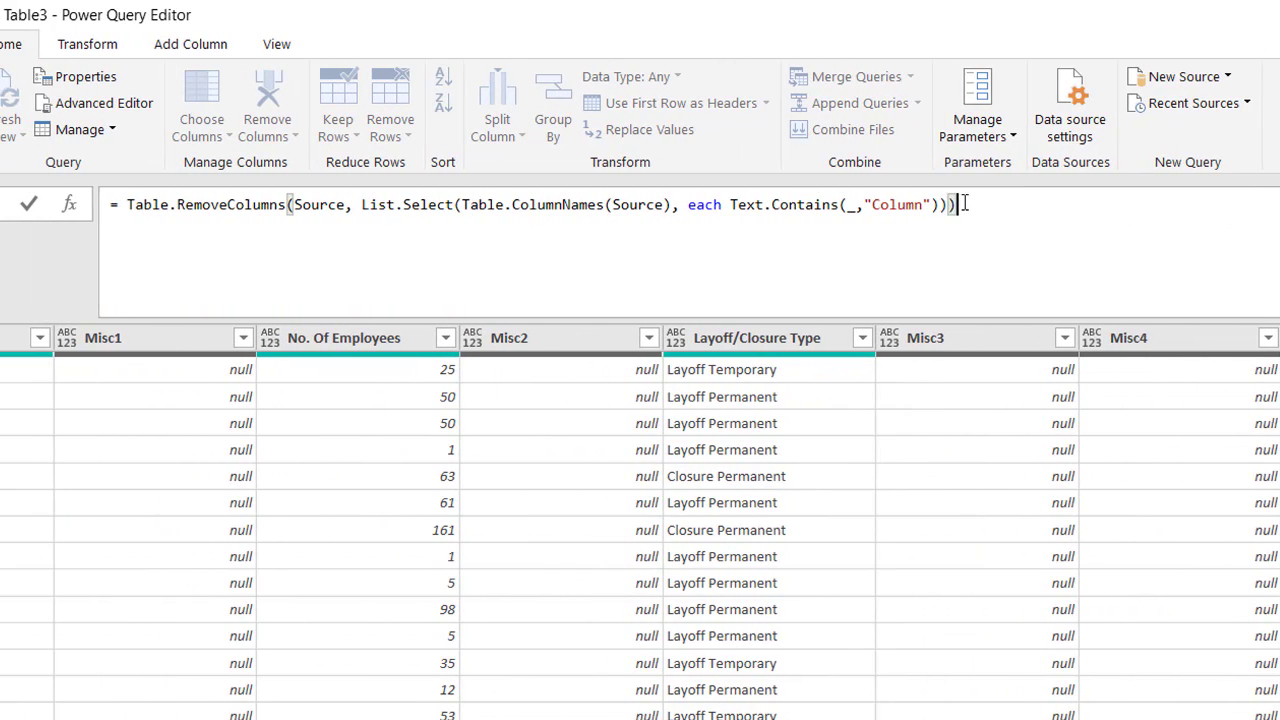
drag(486, 226, 127, 210)
key(ctrl+c)
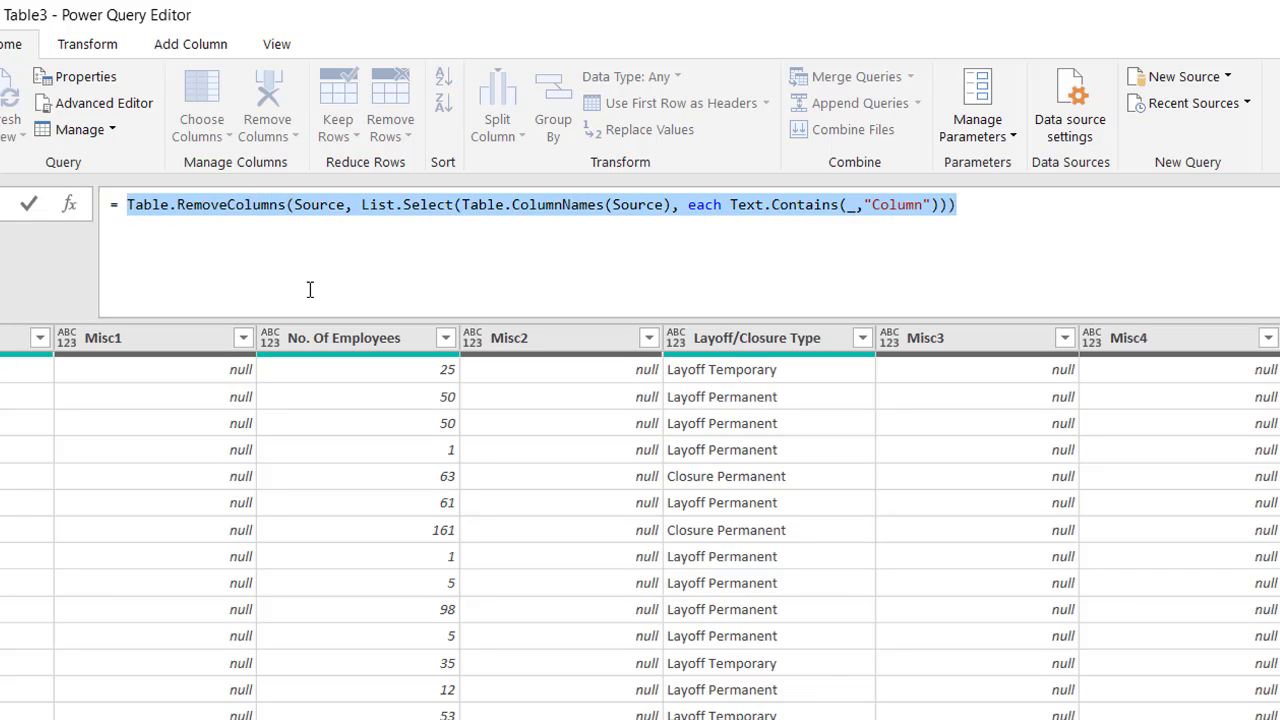
key(Escape)
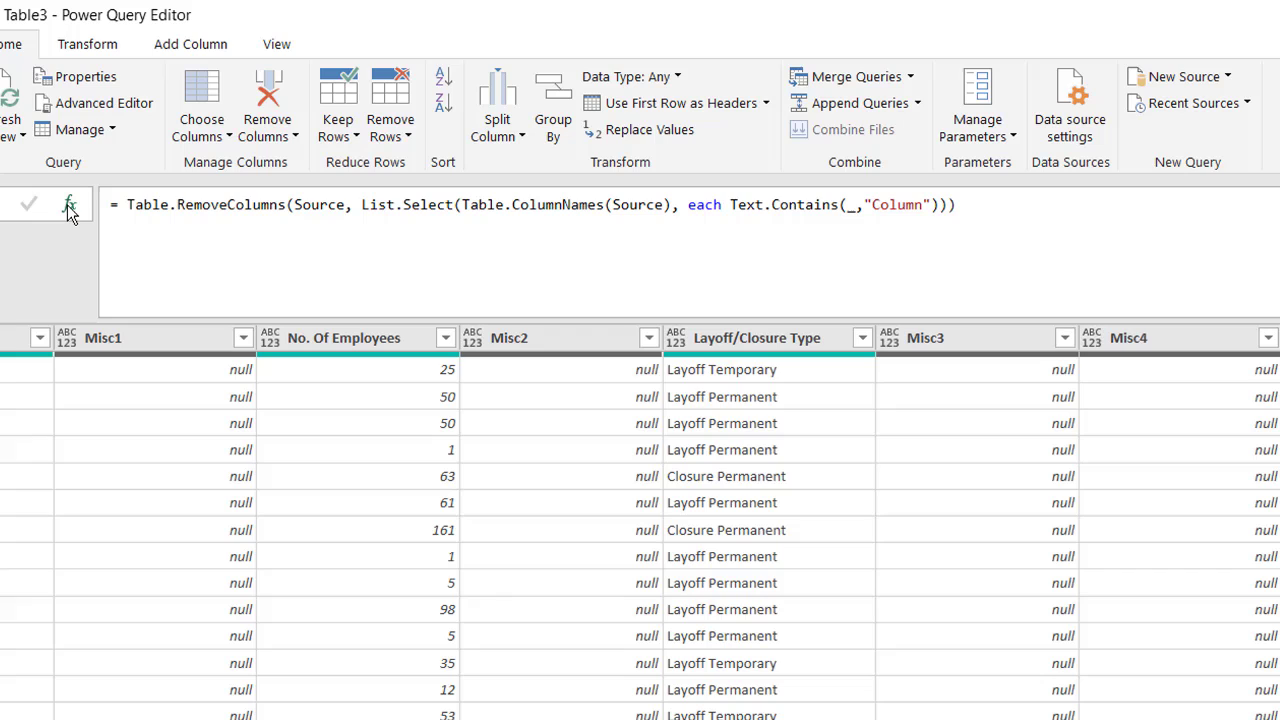
Step: Add a Custom2 step using the pasted RemoveColumns formula with "Misc" replacing "Column"
click(68, 207)
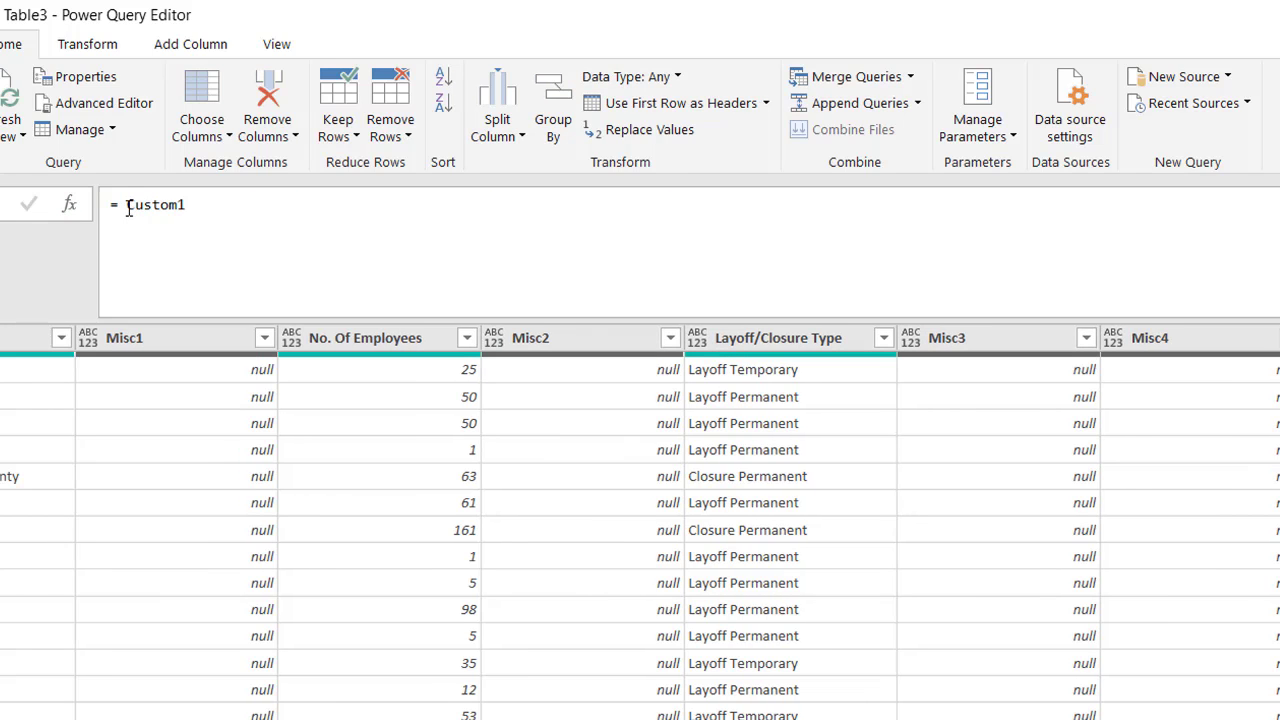
drag(127, 204, 193, 204)
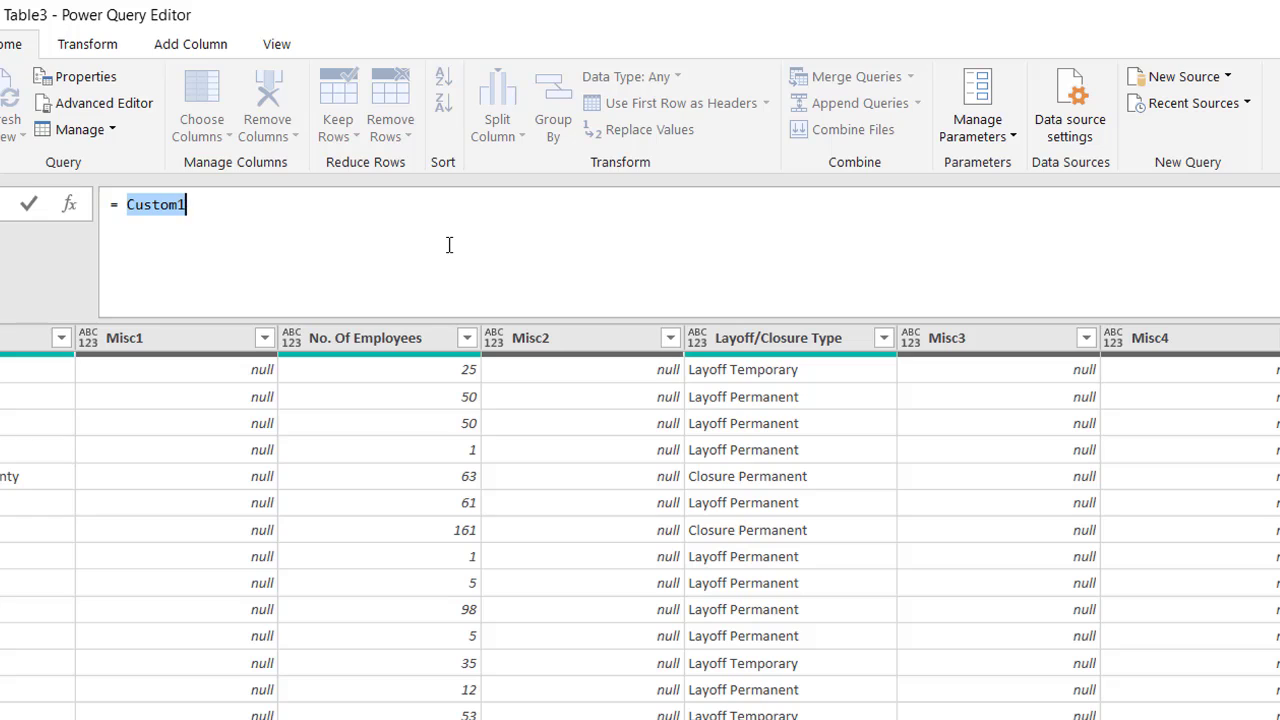
key(ctrl+v)
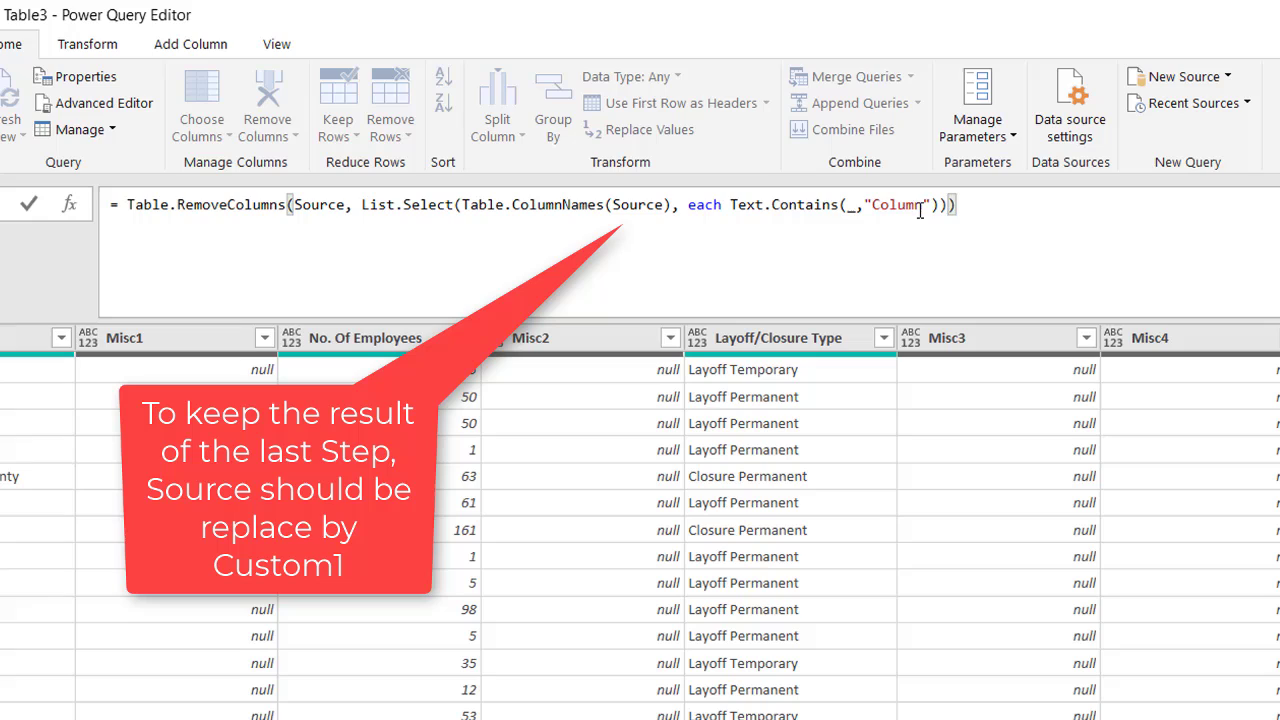
drag(921, 205, 873, 205)
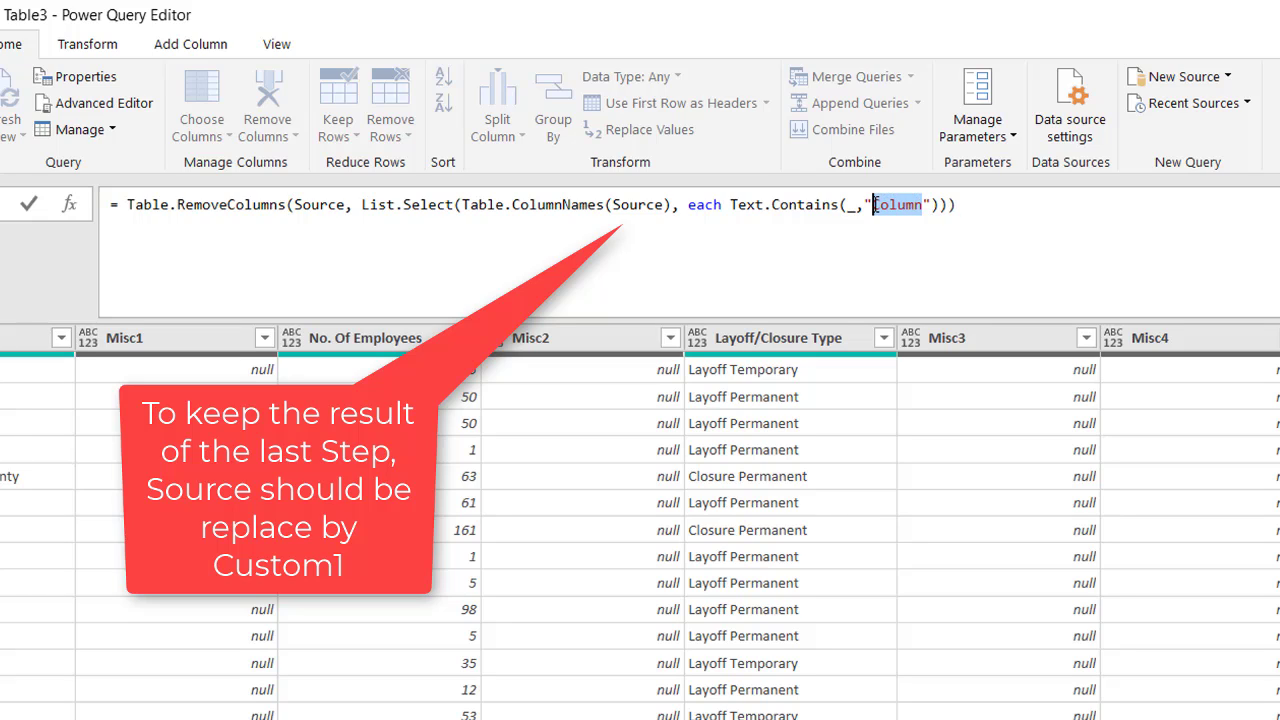
text(Misc)
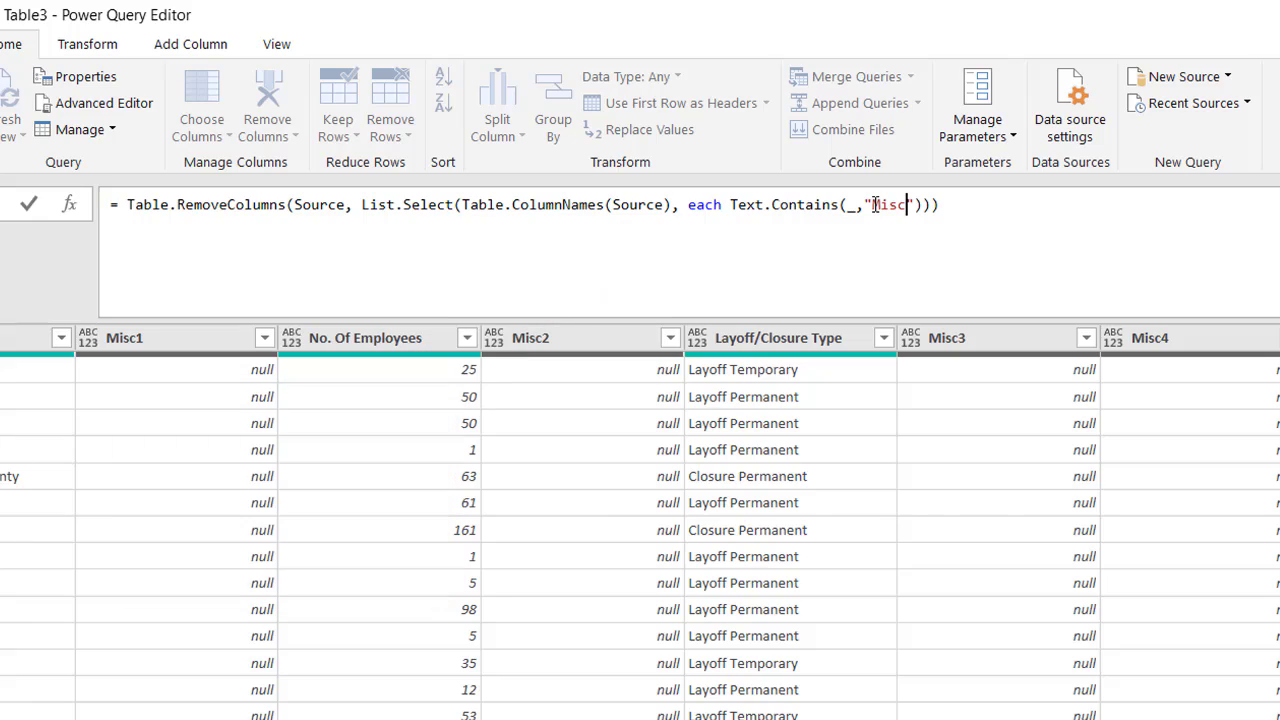
key(Return)
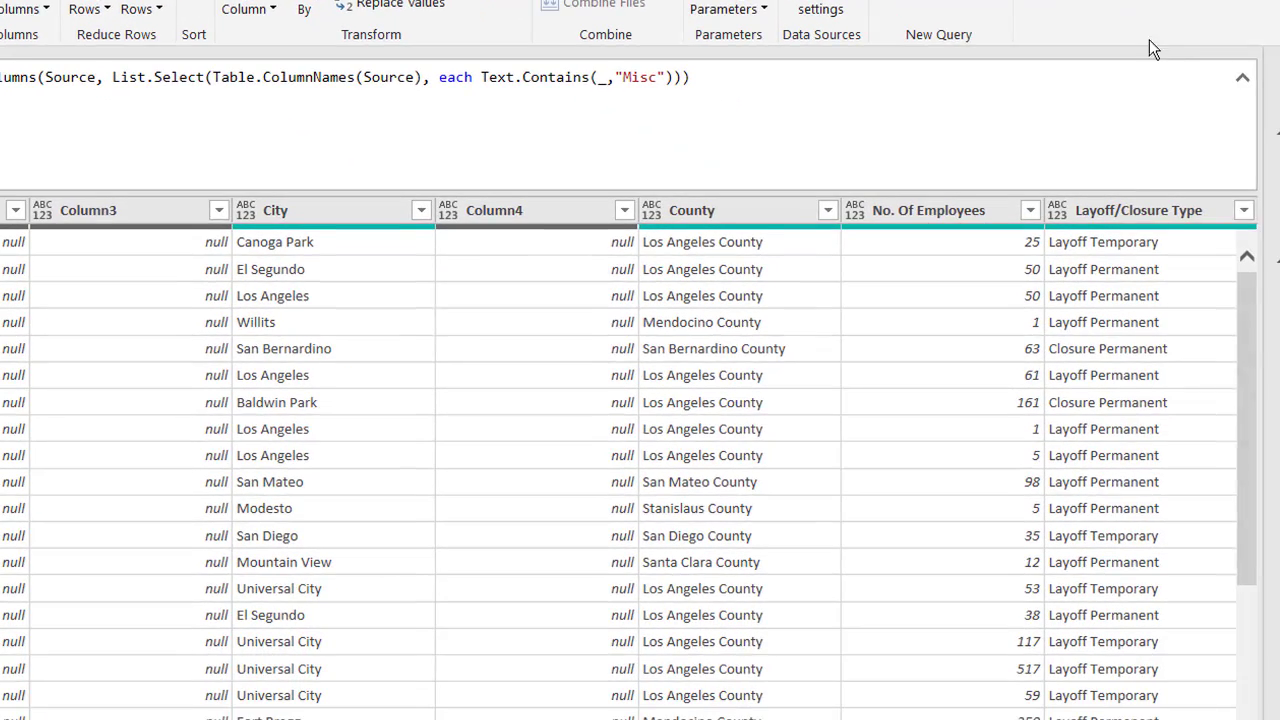
click(1242, 78)
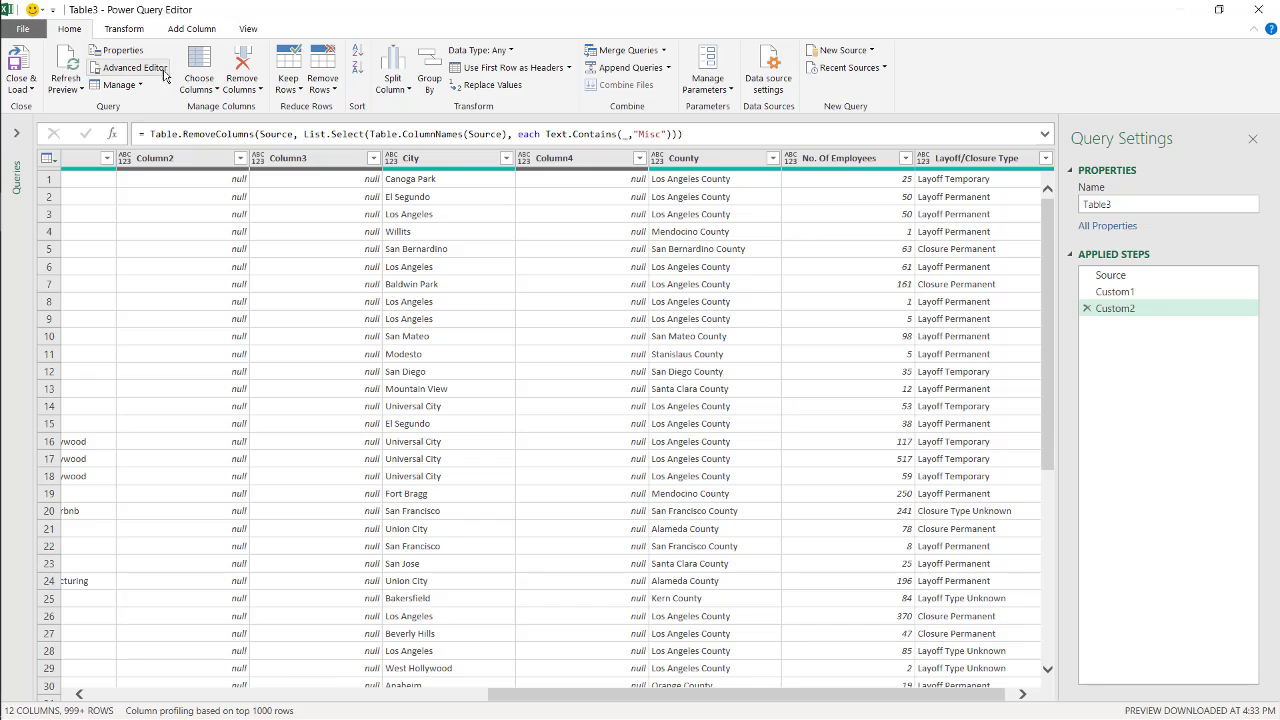
click(163, 72)
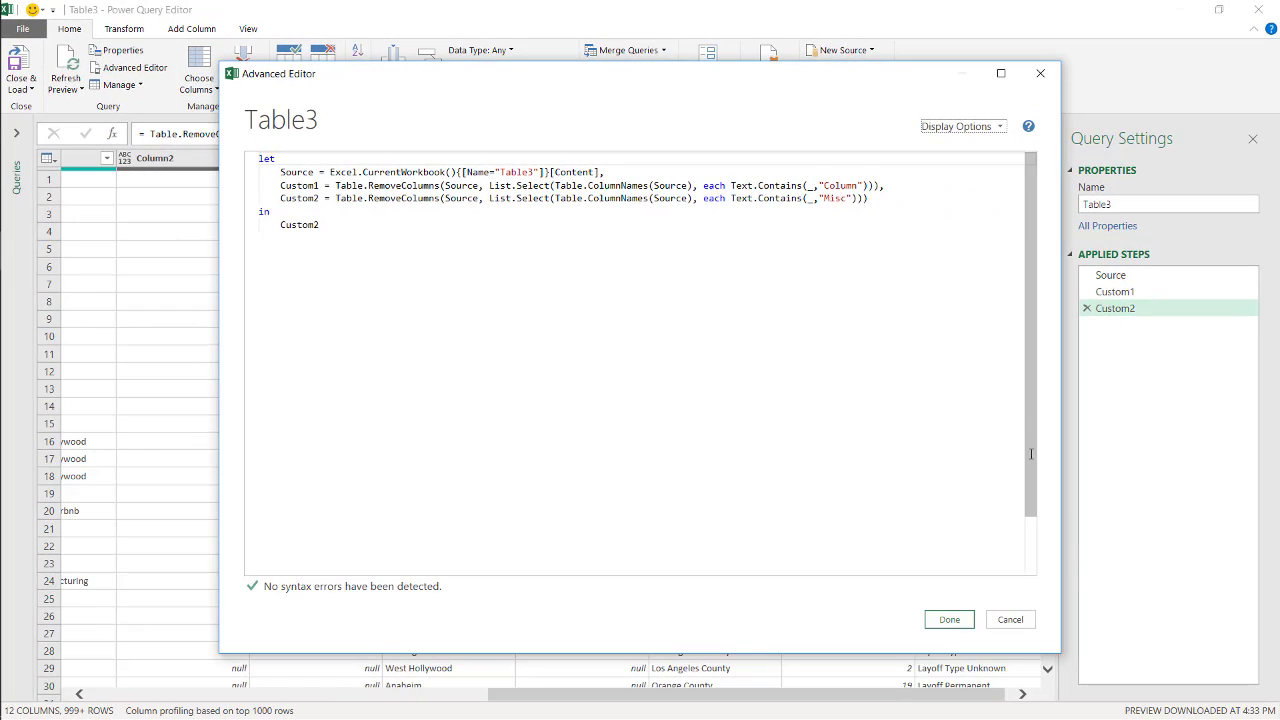
click(946, 622)
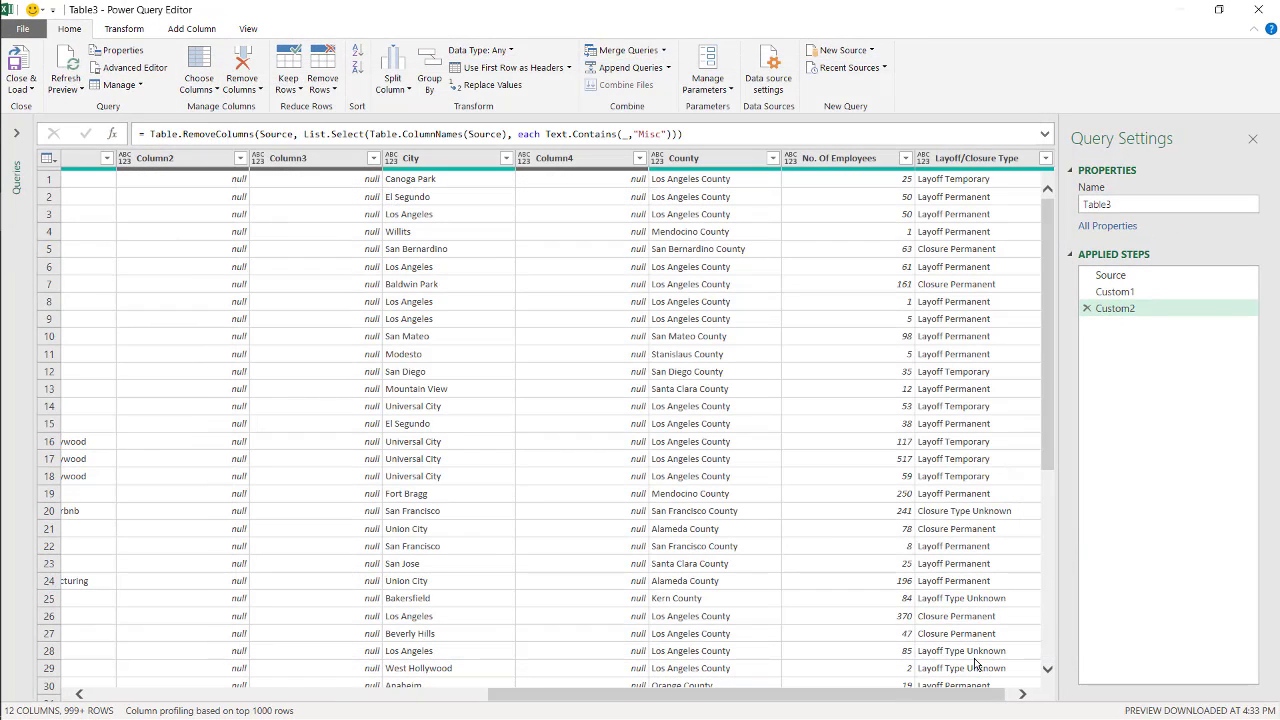
Step: Close & Load the Table3 query into a new Excel worksheet
click(20, 64)
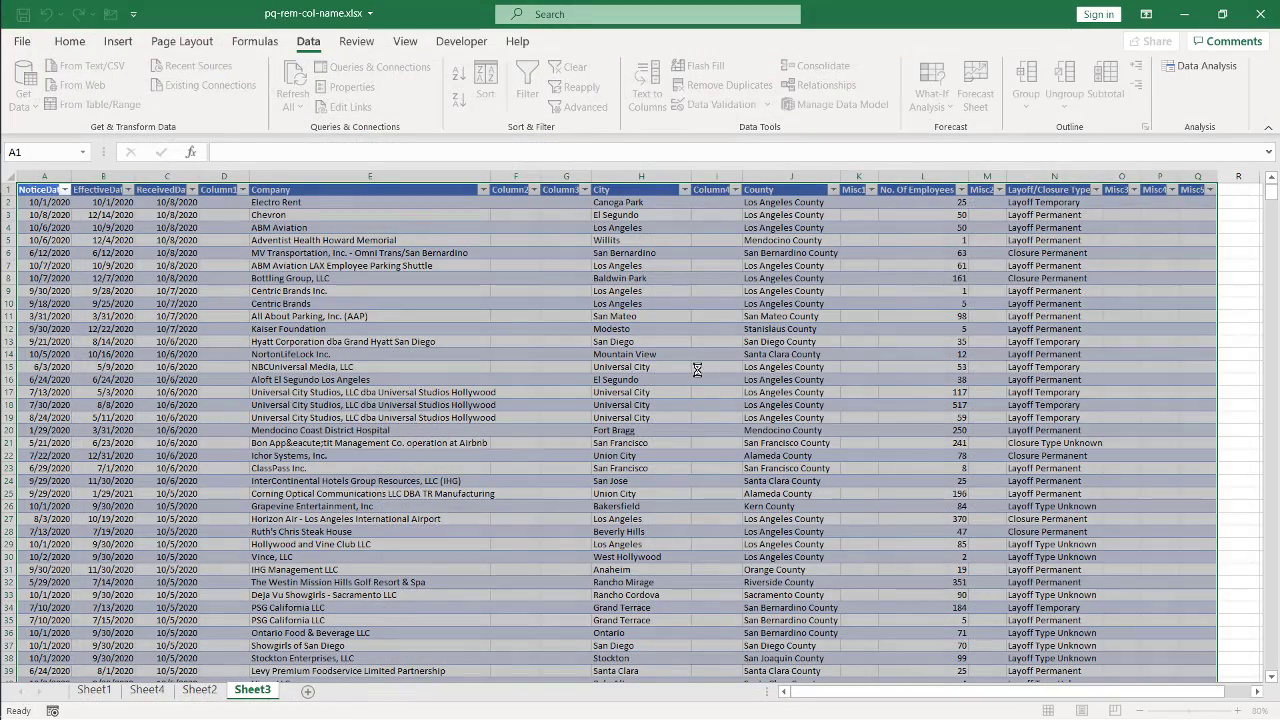